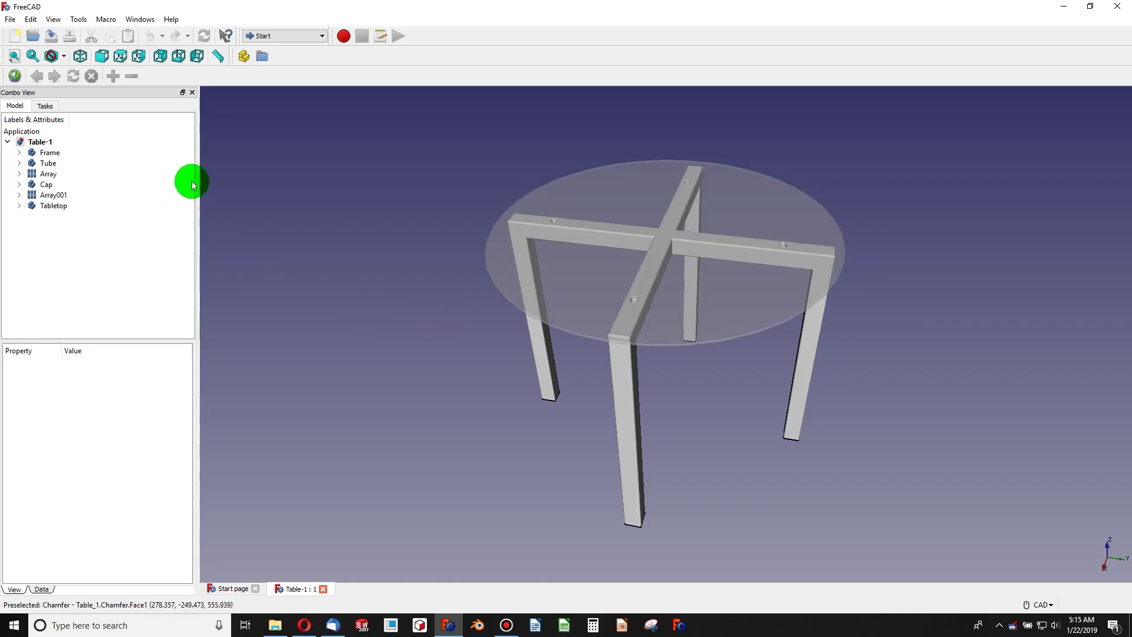
# Inspect the Tabletop, Array001, Cap and Frame parts in the Model tree.
pyautogui.click(50, 208)
pyautogui.click(50, 196)
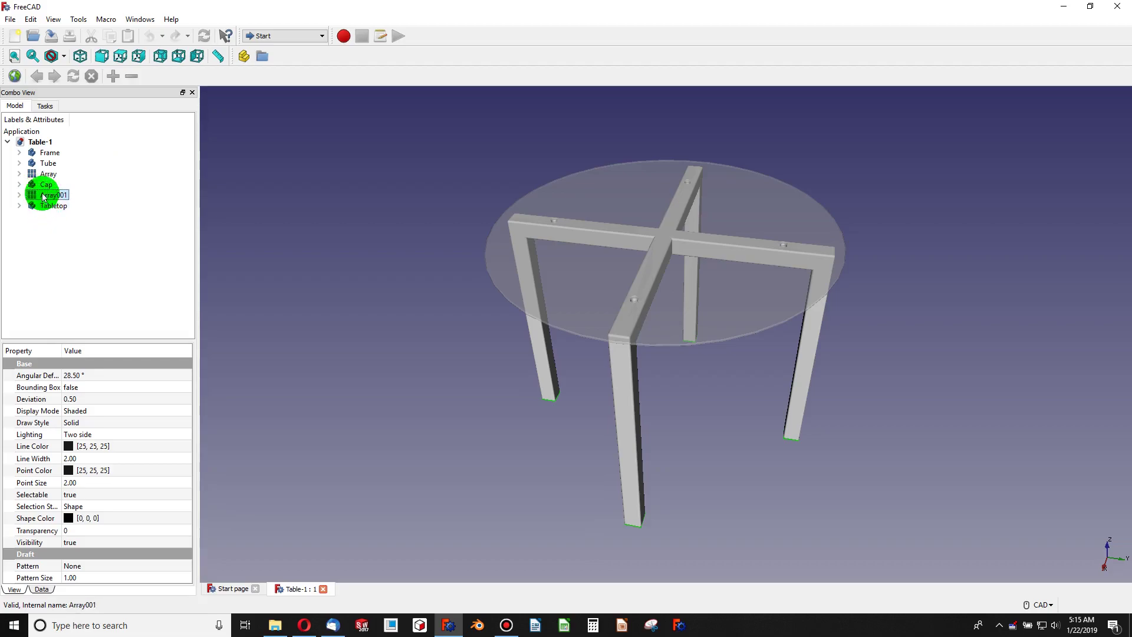
pyautogui.click(41, 185)
pyautogui.click(47, 153)
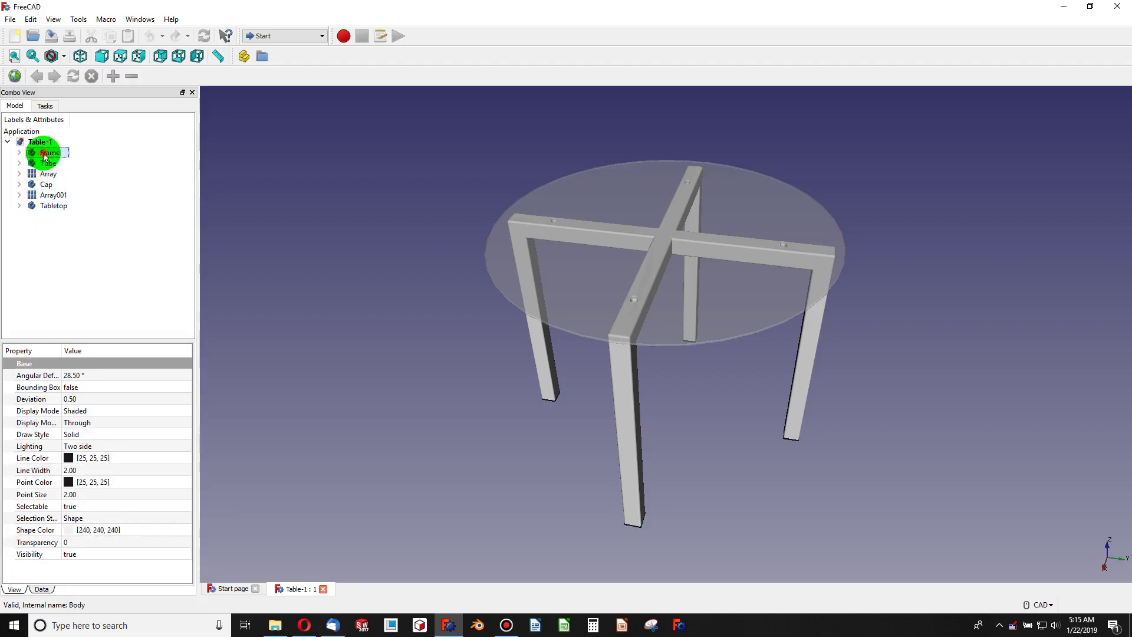
# Select all six table parts together, Frame through Tabletop.
pyautogui.click(55, 205)
pyautogui.moveTo(55, 205); pyautogui.dragTo(47, 160)
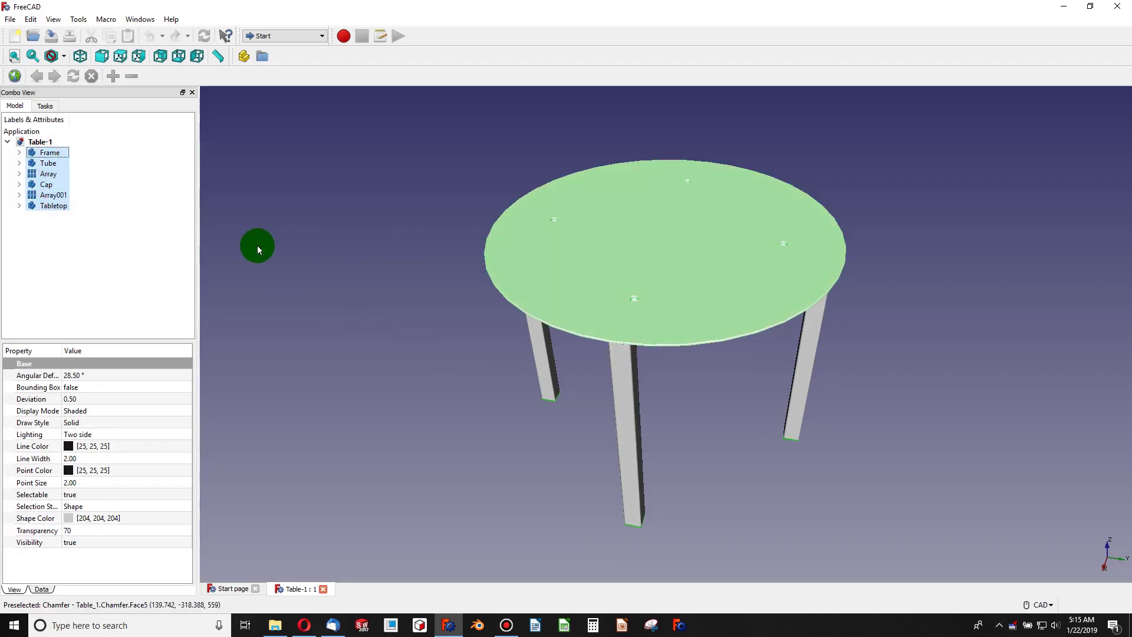
pyautogui.click(326, 266)
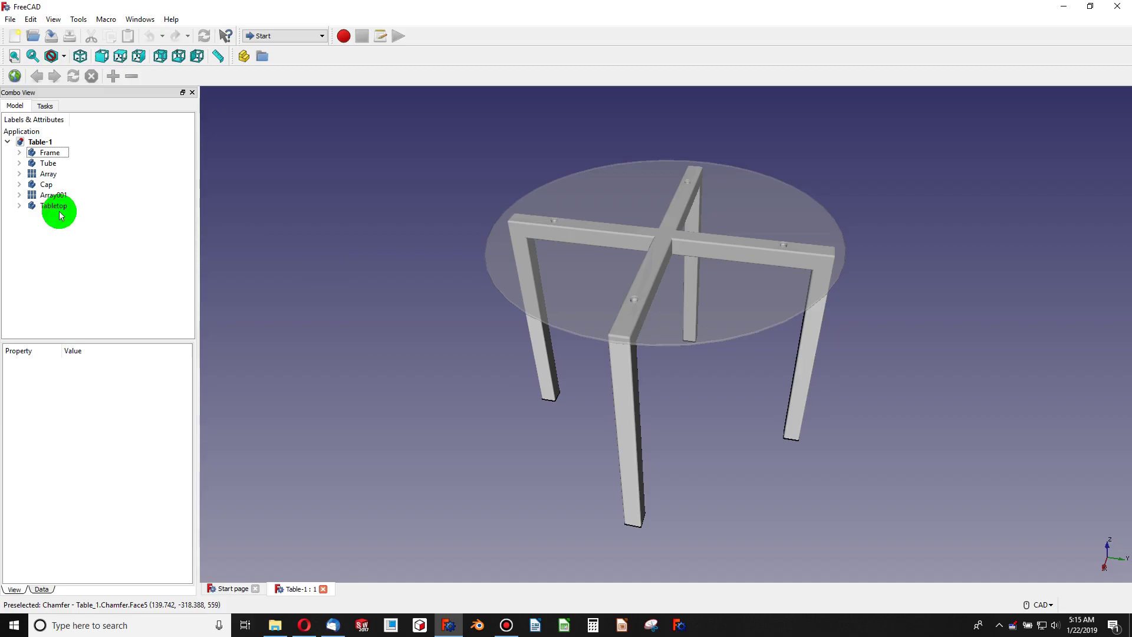
pyautogui.keyDown('shift'); pyautogui.click(59, 212); pyautogui.keyUp('shift')
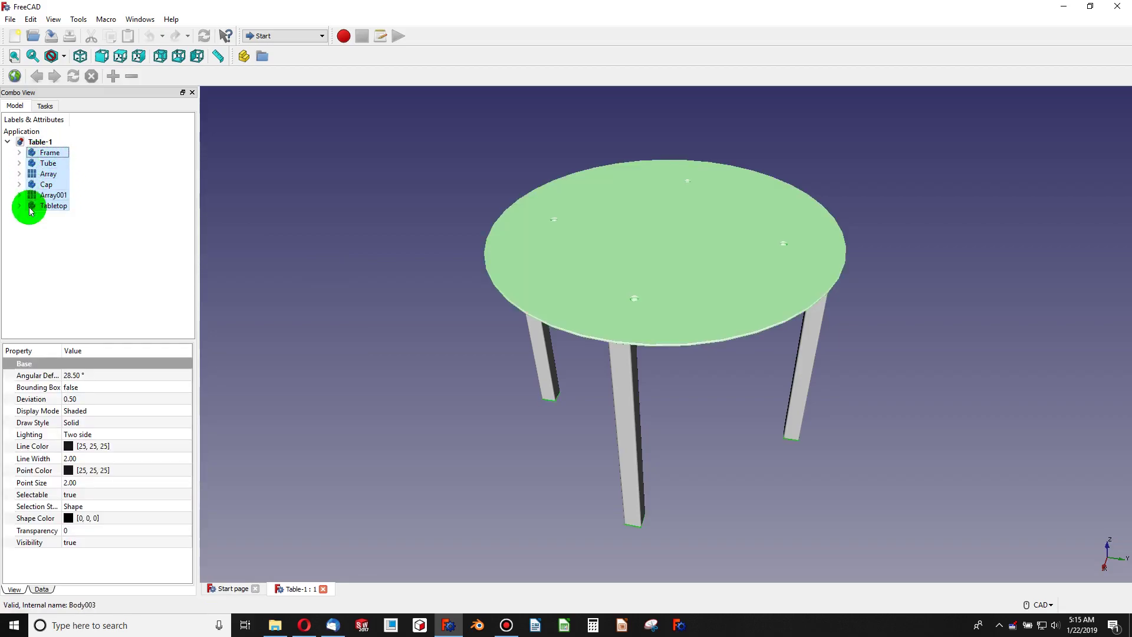
# Switch to the Part workbench and fuse the selected parts with Boolean Union.
pyautogui.click(302, 36)
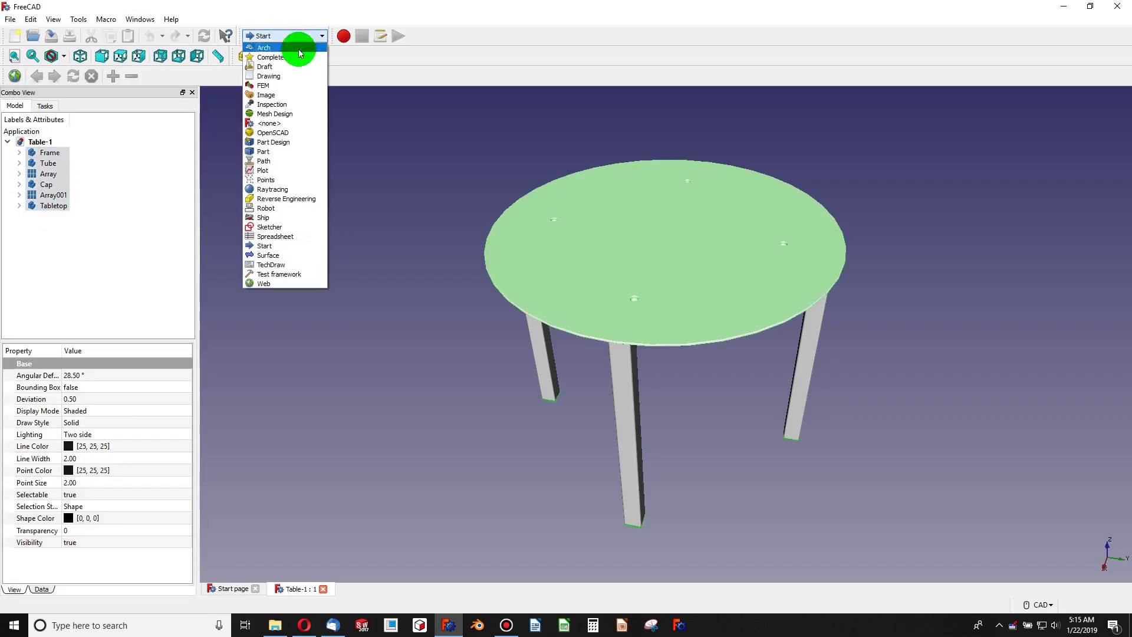
pyautogui.click(292, 152)
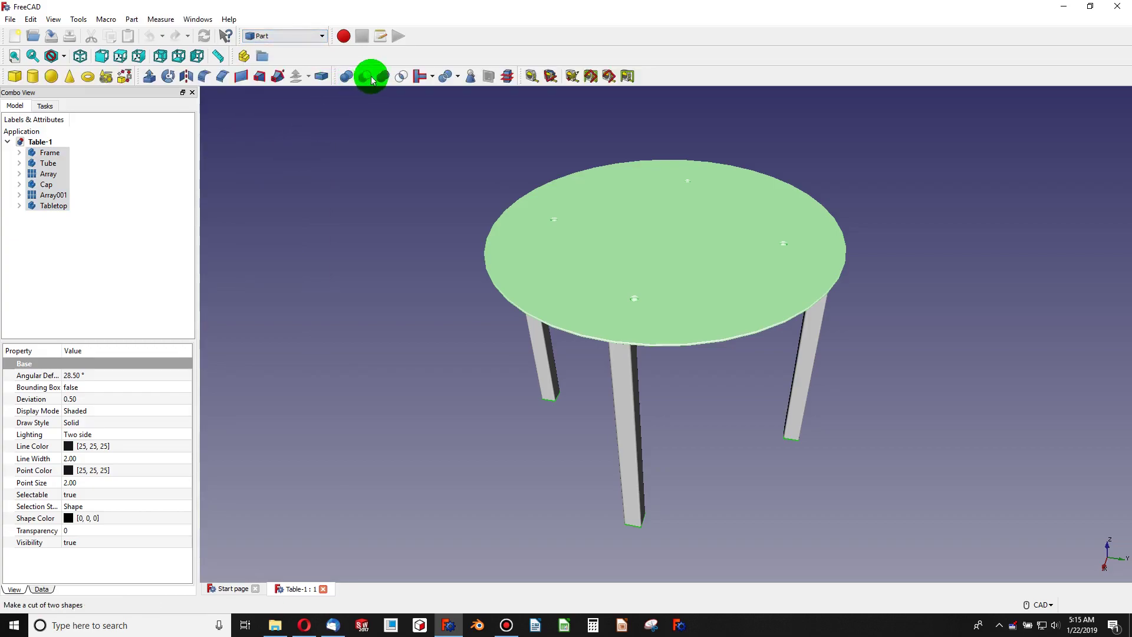
pyautogui.click(381, 77)
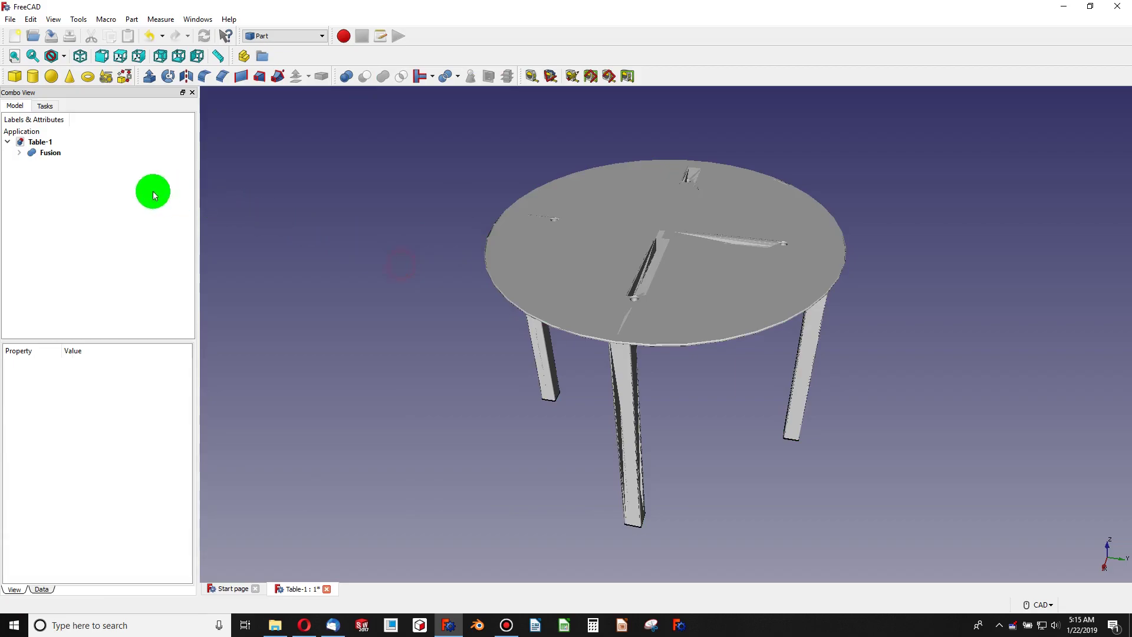
# Select, orbit and zoom the new Fusion solid to check the result.
pyautogui.click(50, 153)
pyautogui.moveTo(314, 263); pyautogui.dragTo(426, 295, button='middle')
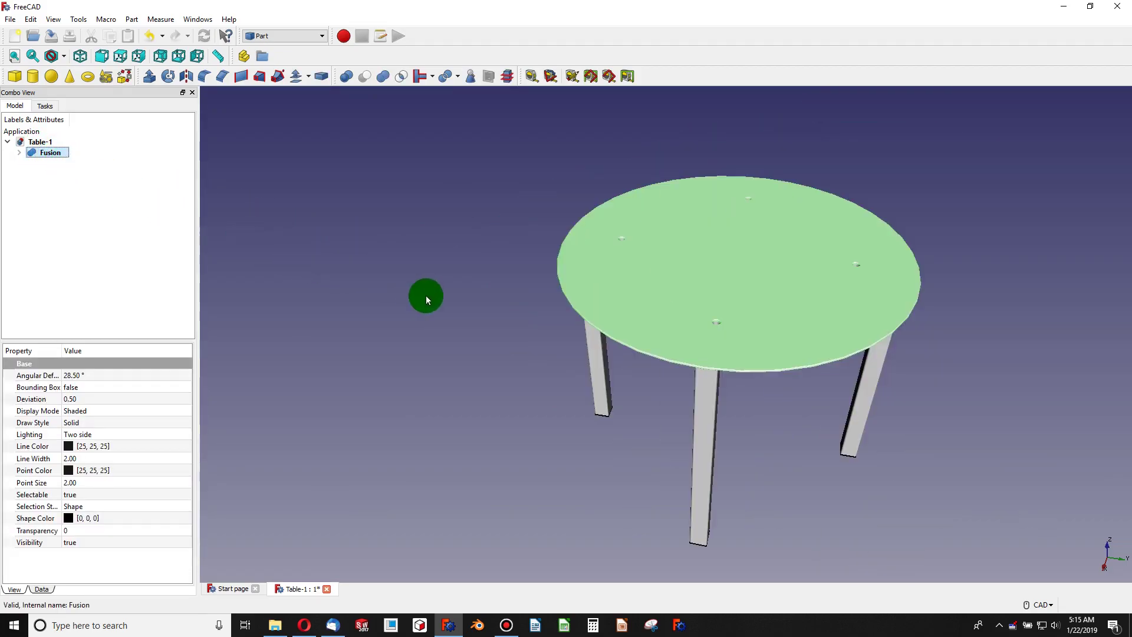
pyautogui.click(426, 295)
pyautogui.scroll(-3, 638, 321)
pyautogui.scroll(3, 682, 328)
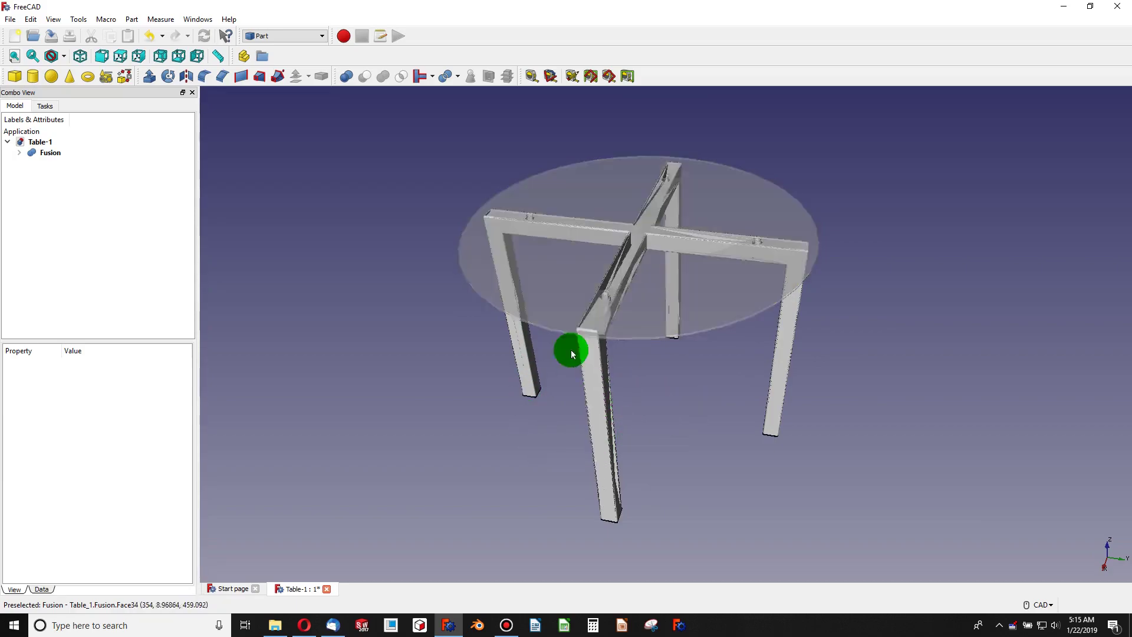
pyautogui.rightClick(545, 281)
pyautogui.click(397, 277)
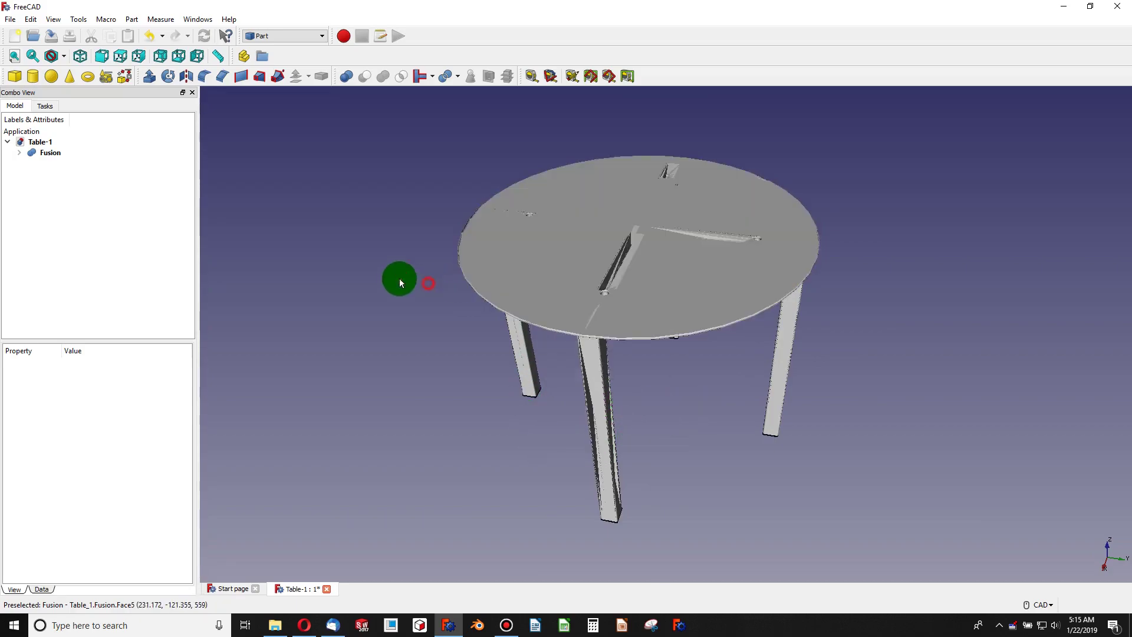
# Set the Fusion body's appearance material to Aluminium.
pyautogui.rightClick(51, 154)
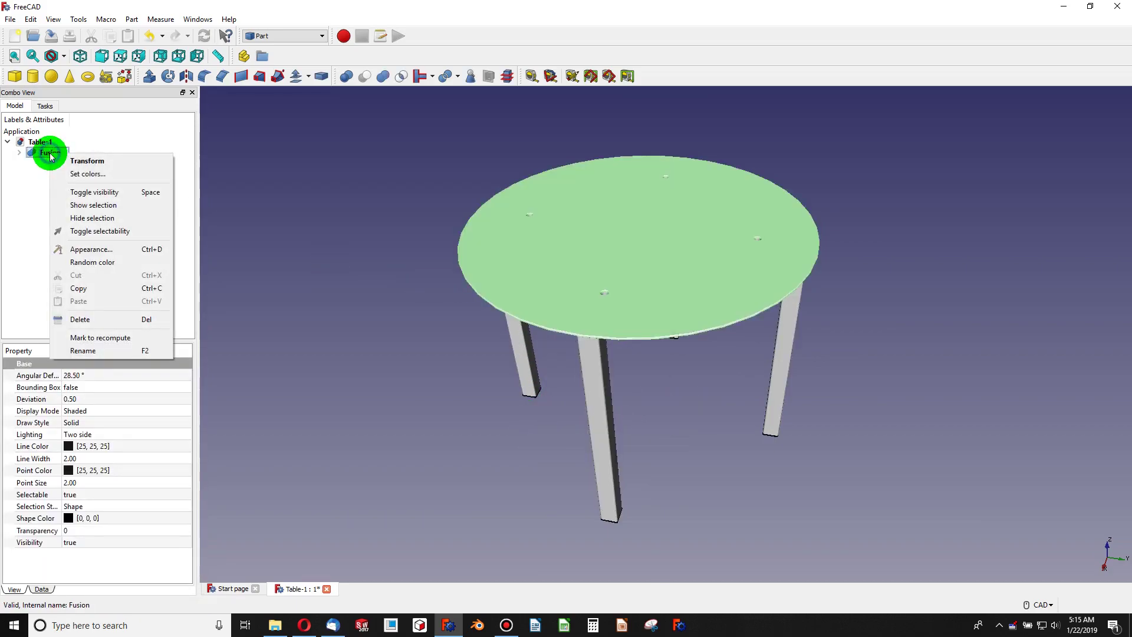
pyautogui.click(87, 249)
pyautogui.click(351, 274)
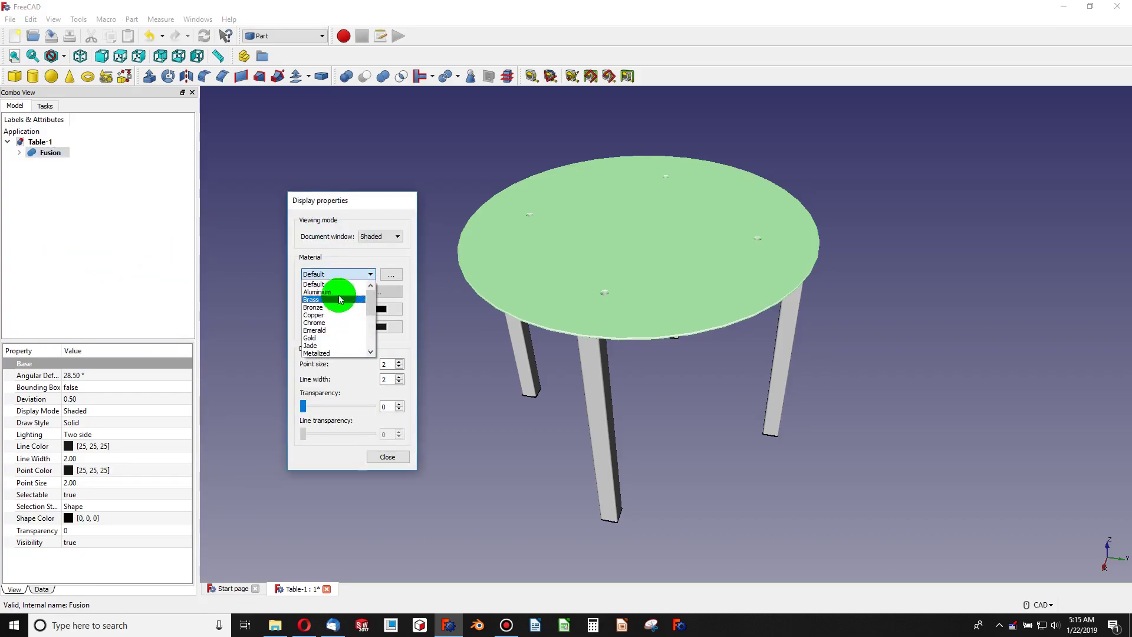
pyautogui.click(335, 292)
pyautogui.click(388, 458)
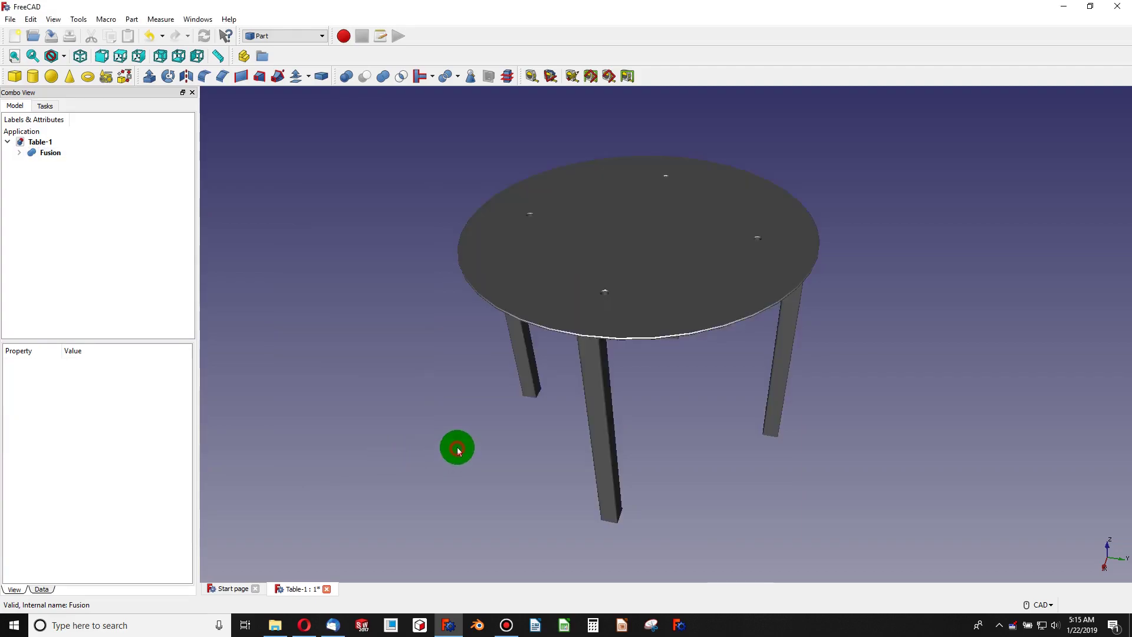
# Orbit, zoom and select the aluminium table to inspect it.
pyautogui.moveTo(515, 384); pyautogui.dragTo(586, 330, button='middle')
pyautogui.click(59, 153)
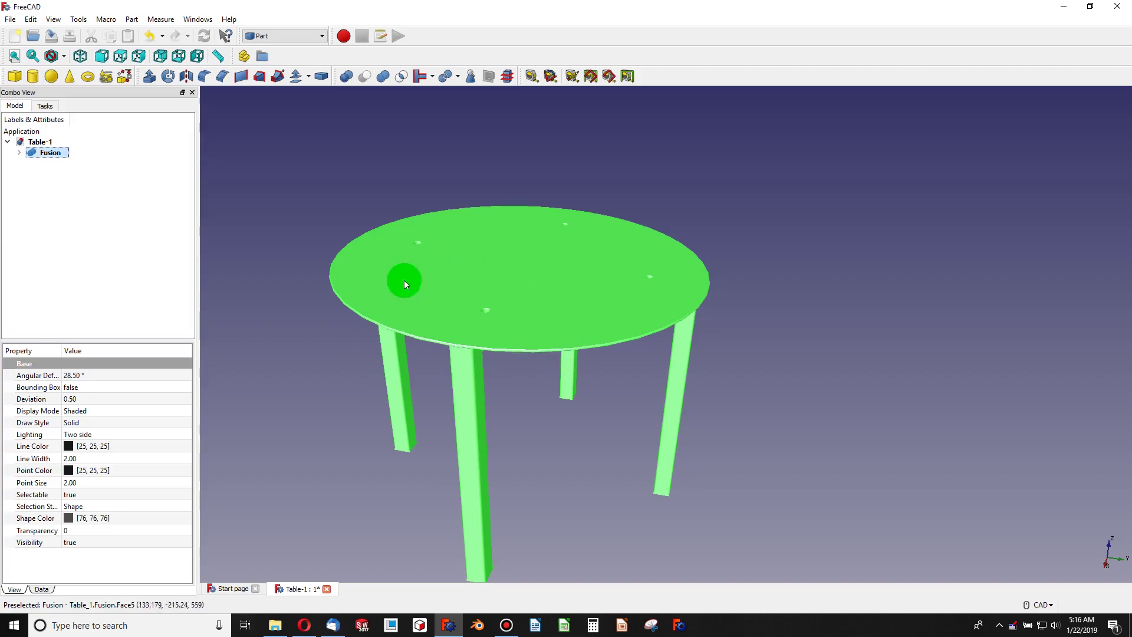
pyautogui.scroll(-5, 366, 252)
pyautogui.scroll(5, 300, 254)
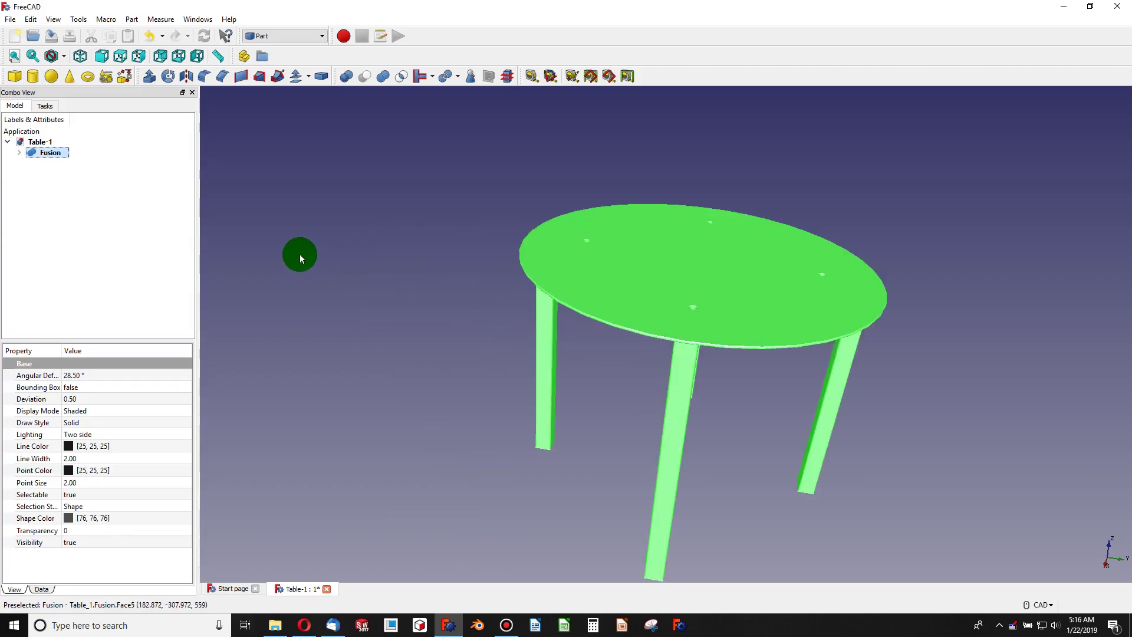
pyautogui.click(300, 254)
pyautogui.scroll(-2, 672, 493)
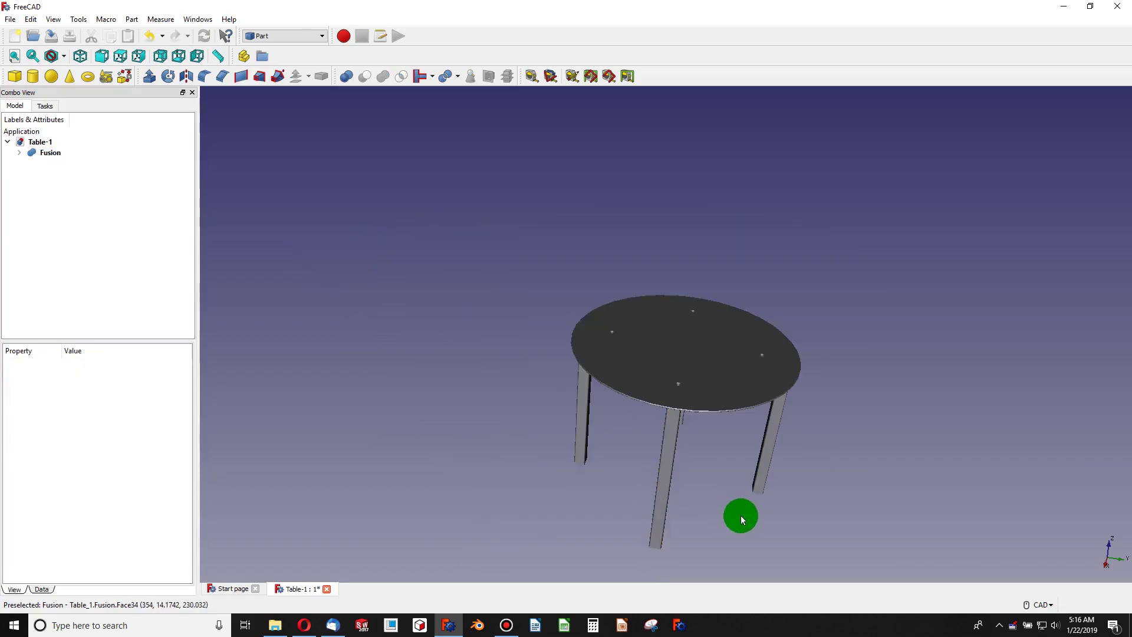
pyautogui.scroll(3, 731, 501)
pyautogui.scroll(-4, 684, 401)
pyautogui.scroll(2, 675, 372)
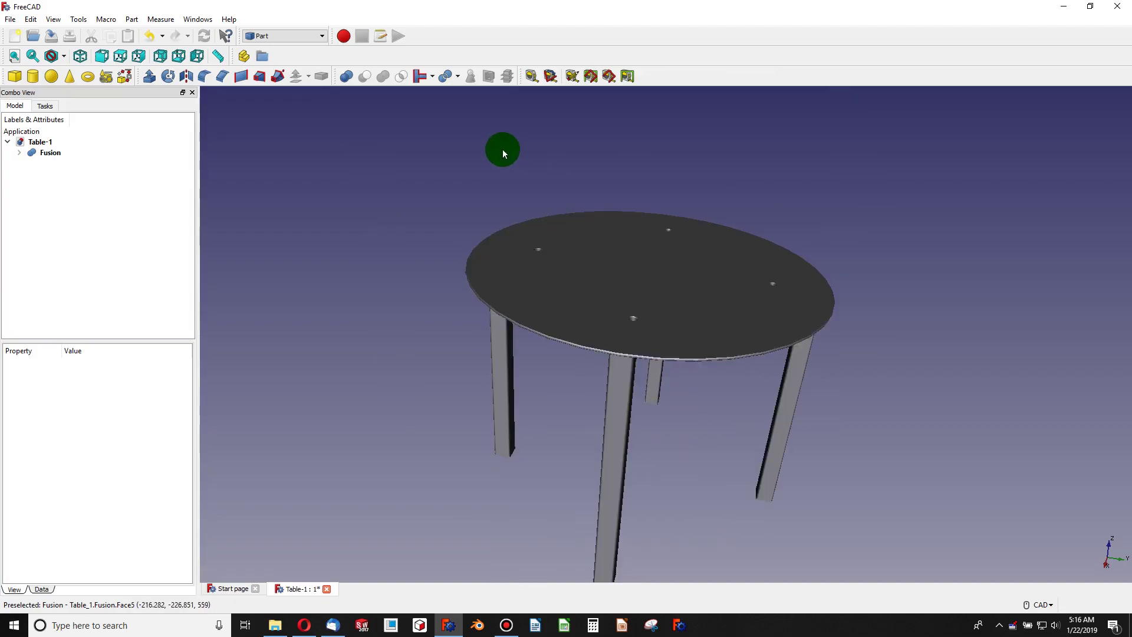
# Switch to the FEM workbench and create a new Analysis container.
pyautogui.click(321, 35)
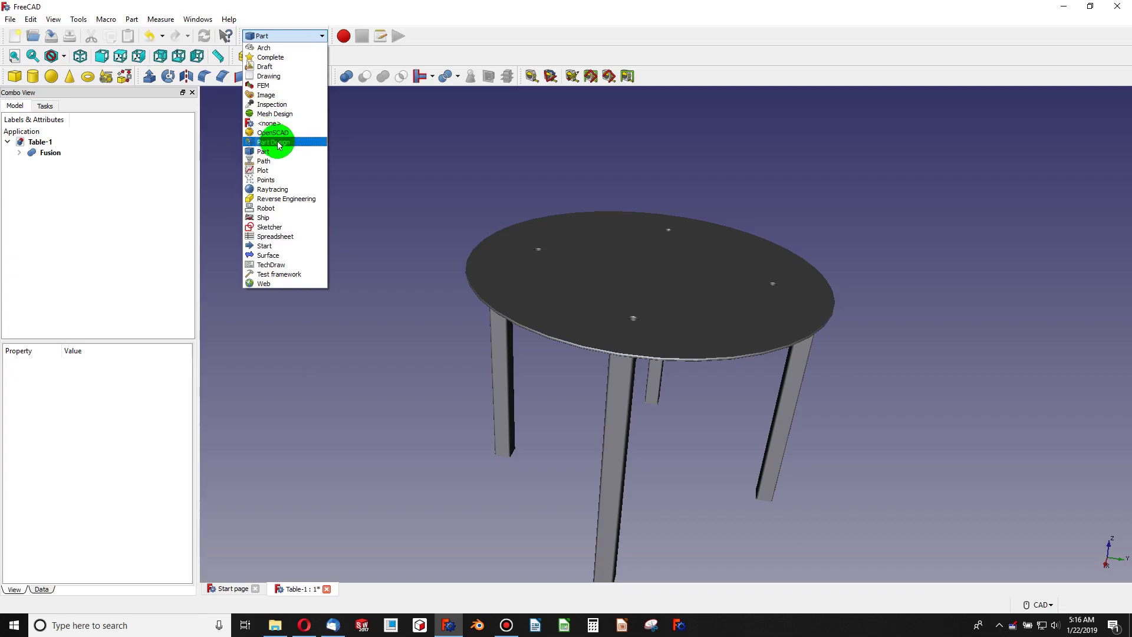
pyautogui.click(270, 86)
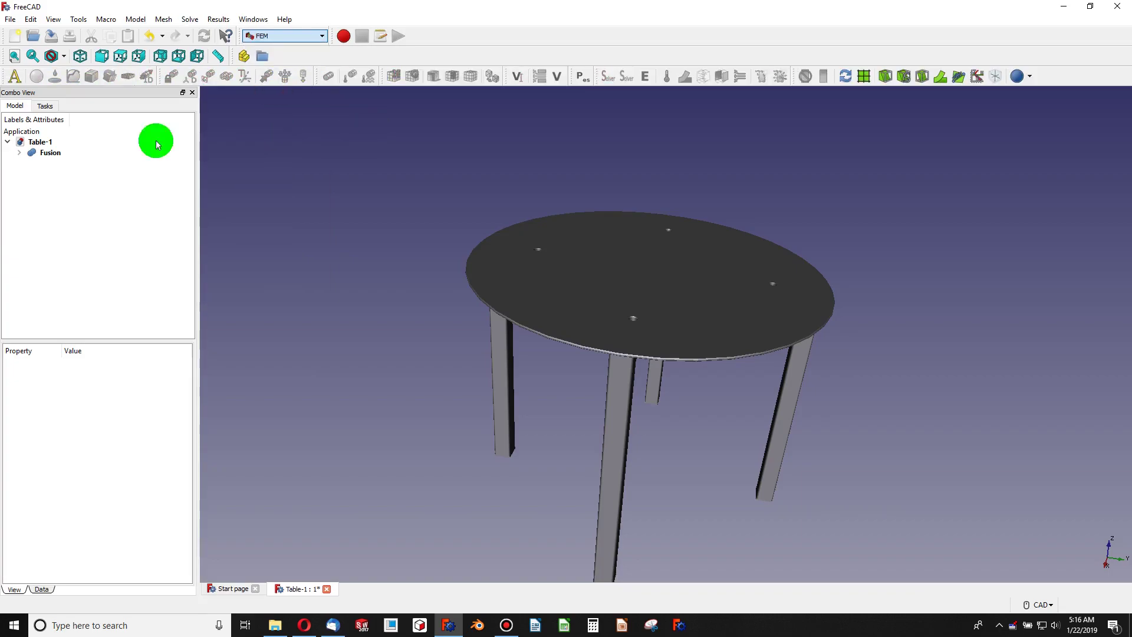
pyautogui.click(14, 76)
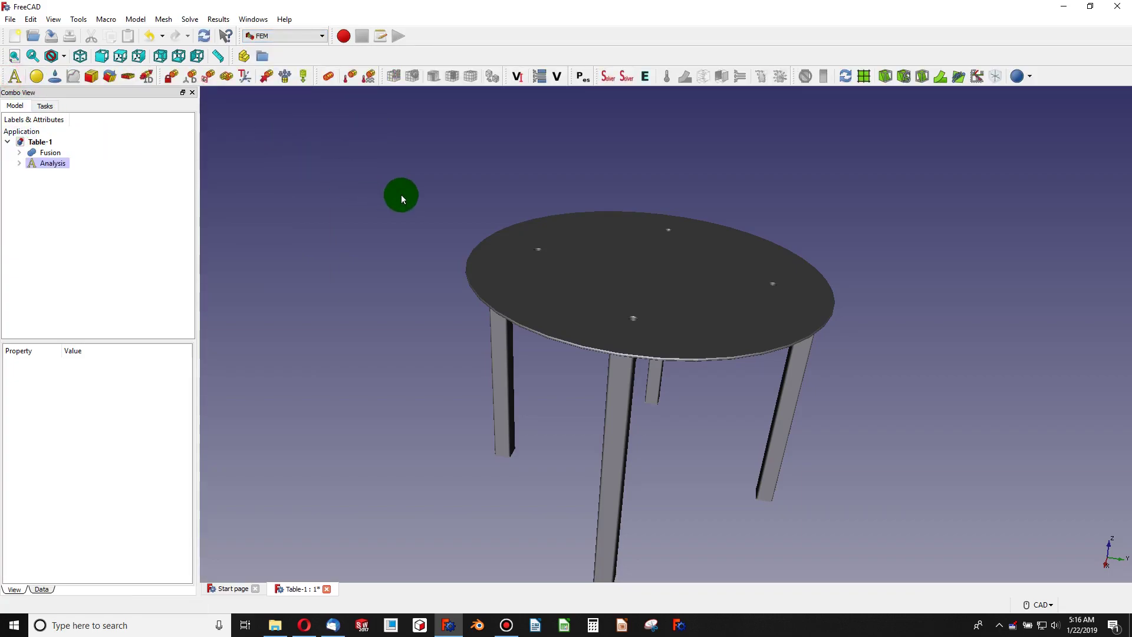
# Zoom and orbit the table until its underside and all four leg ends are visible.
pyautogui.scroll(-2, 422, 212)
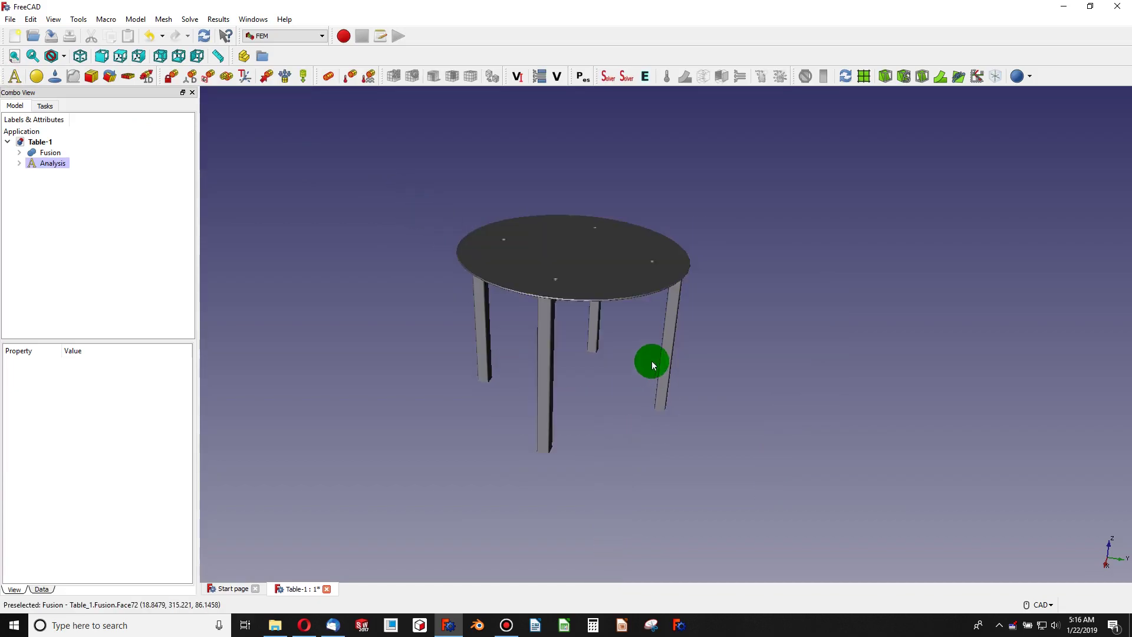
pyautogui.scroll(3, 643, 342)
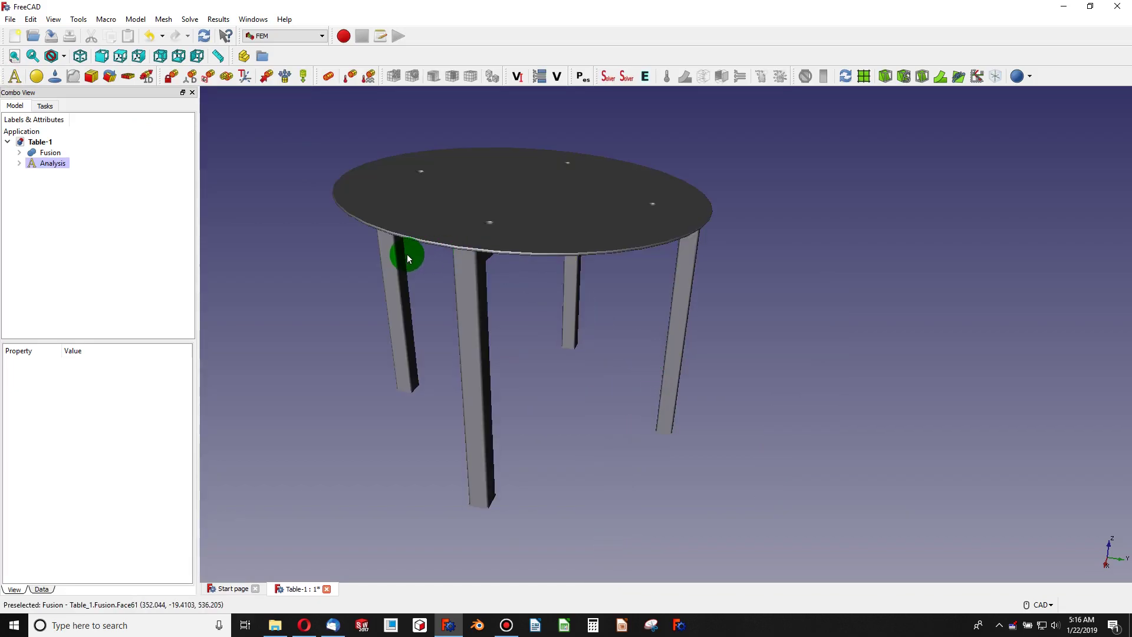
pyautogui.scroll(6, 510, 495)
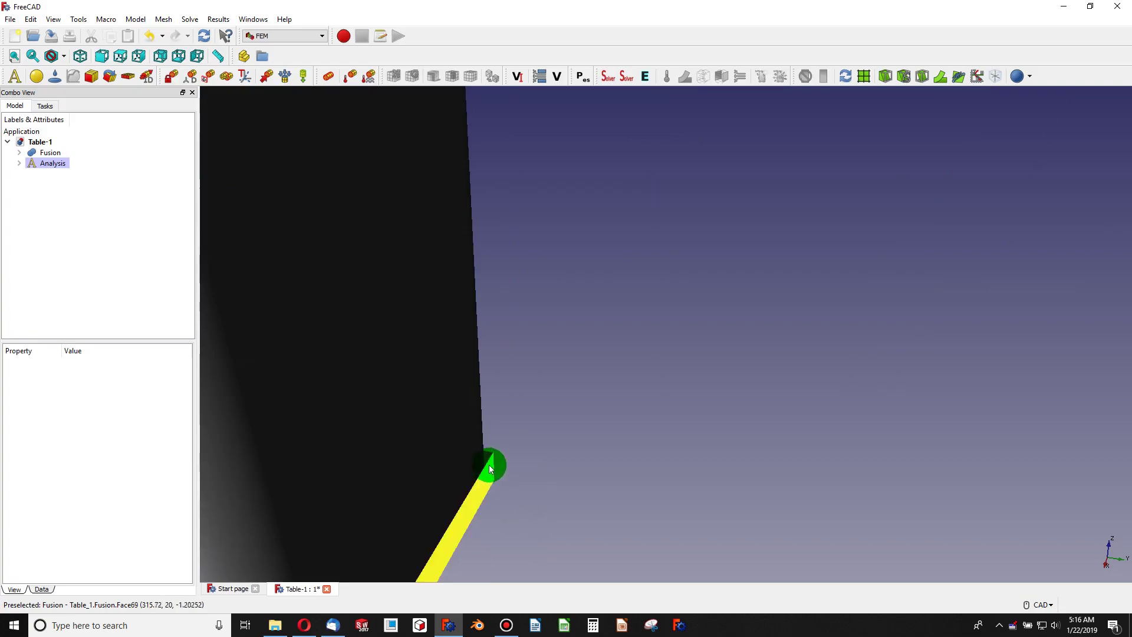
pyautogui.click(488, 459)
pyautogui.scroll(-6, 488, 295)
pyautogui.scroll(3, 475, 190)
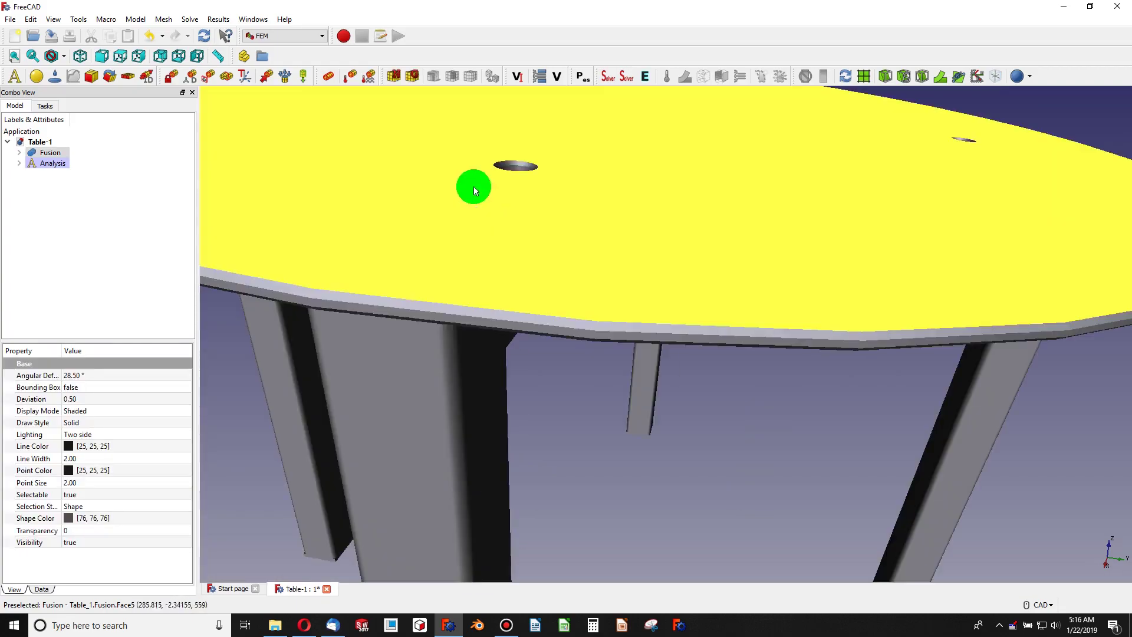
pyautogui.scroll(4, 589, 155)
pyautogui.scroll(-3, 606, 171)
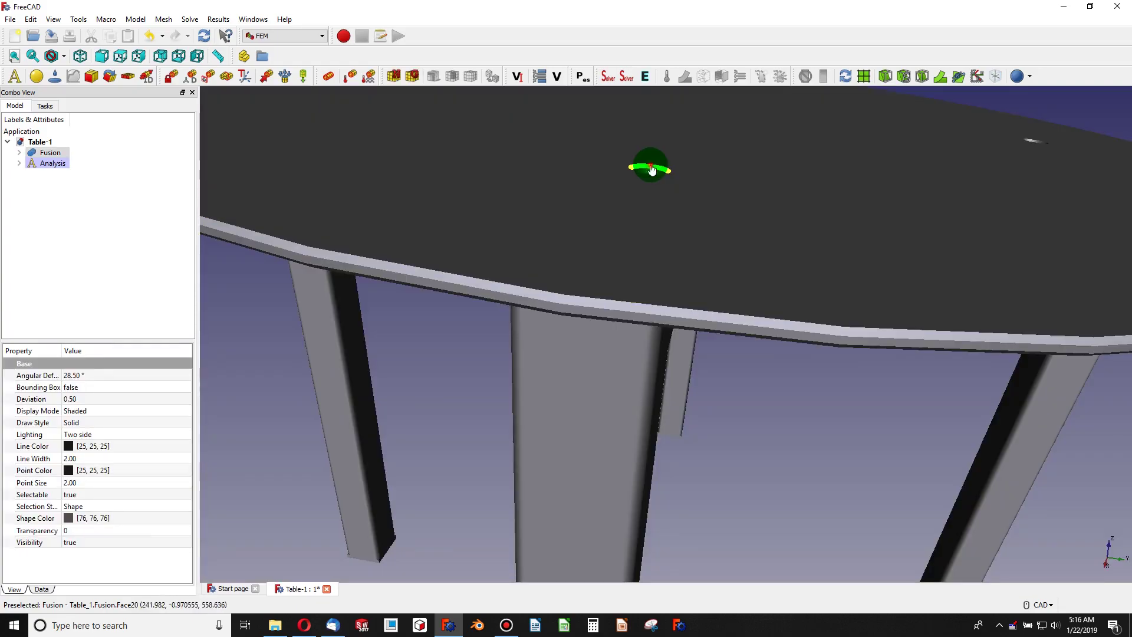
pyautogui.scroll(-6, 664, 197)
pyautogui.click(698, 295)
pyautogui.moveTo(697, 285); pyautogui.dragTo(672, 305, button='middle')
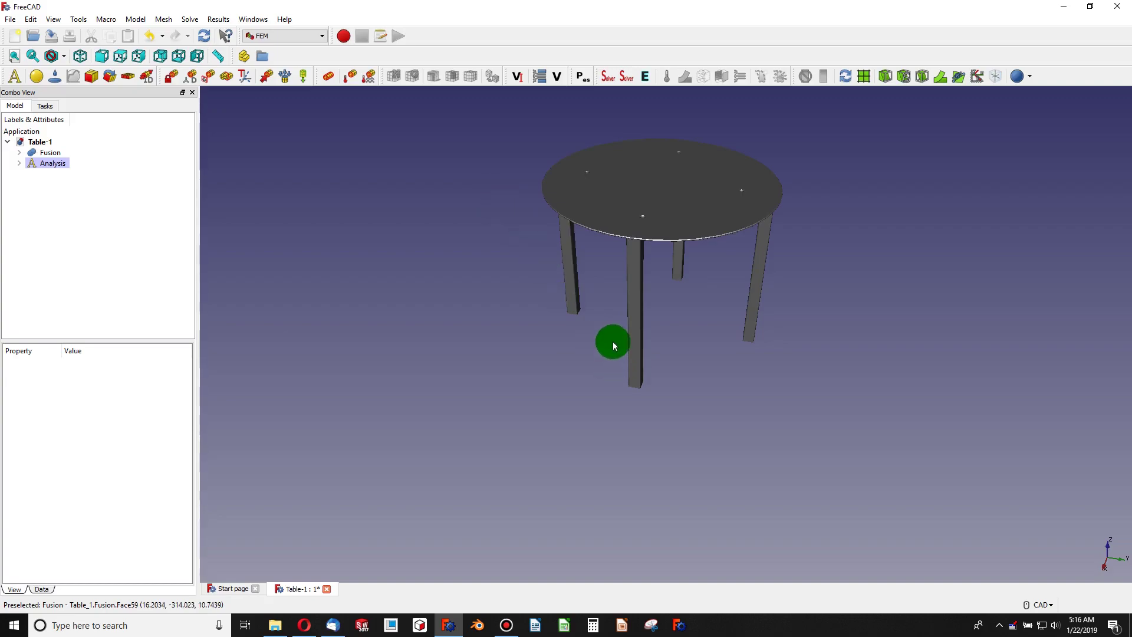
pyautogui.scroll(5, 606, 327)
pyautogui.scroll(-5, 610, 330)
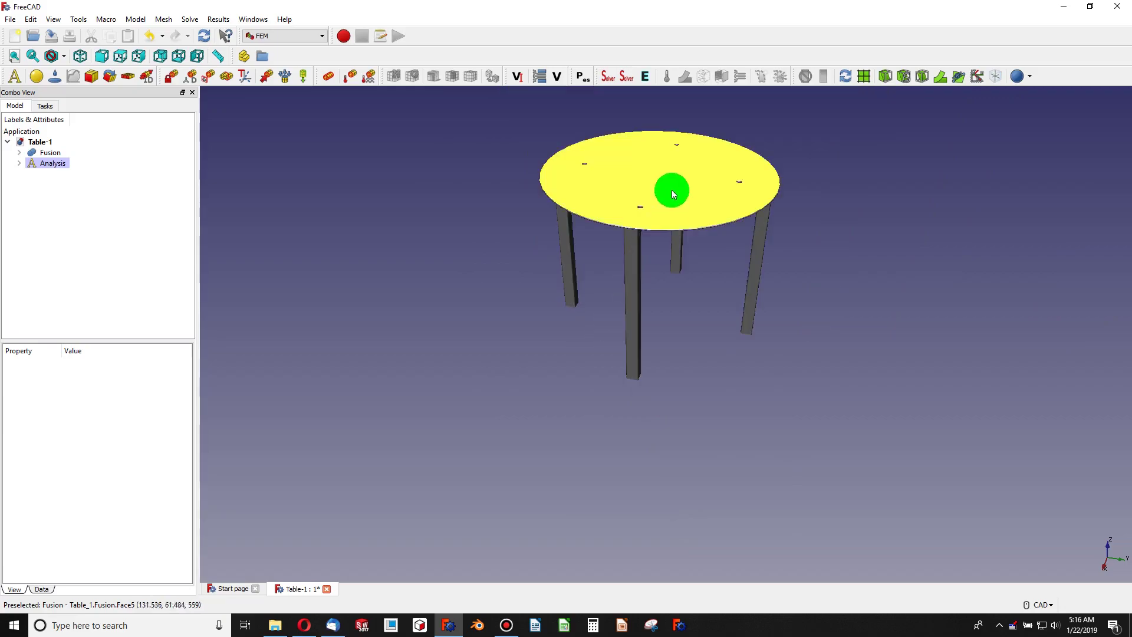
pyautogui.scroll(3, 669, 186)
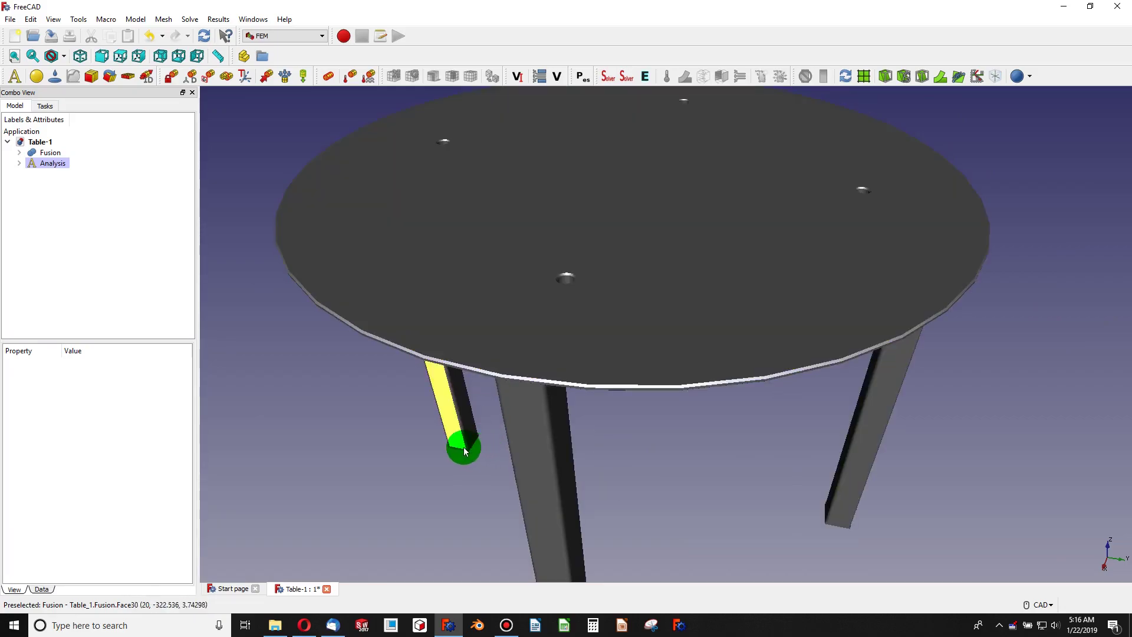
pyautogui.scroll(-5, 645, 442)
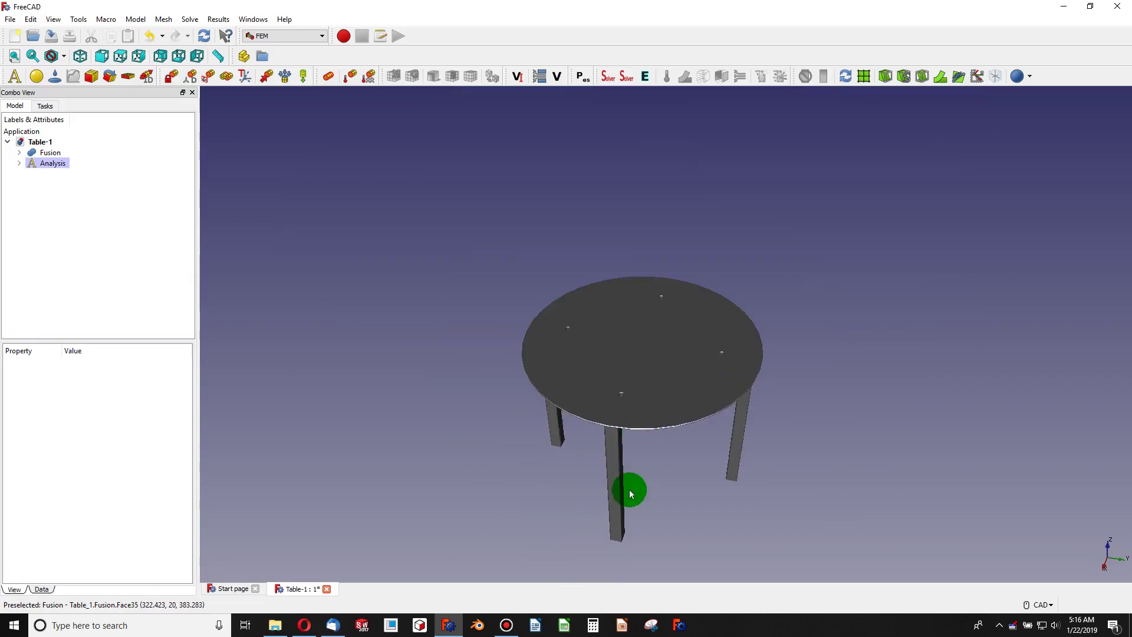
pyautogui.scroll(2, 619, 513)
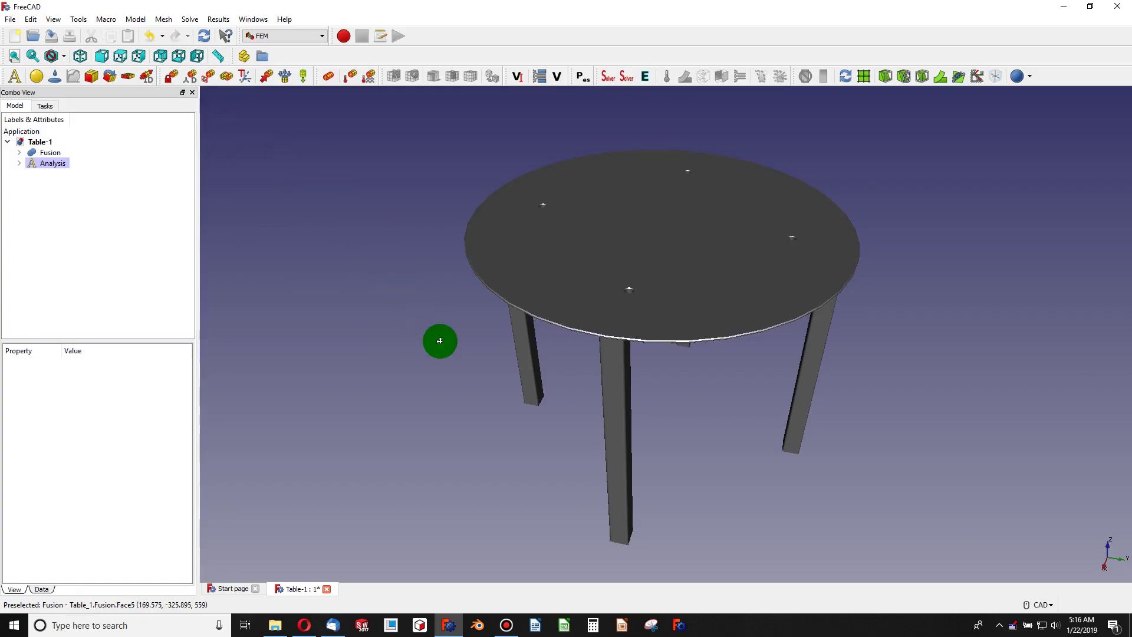
pyautogui.moveTo(439, 341); pyautogui.dragTo(828, 316, button='middle')
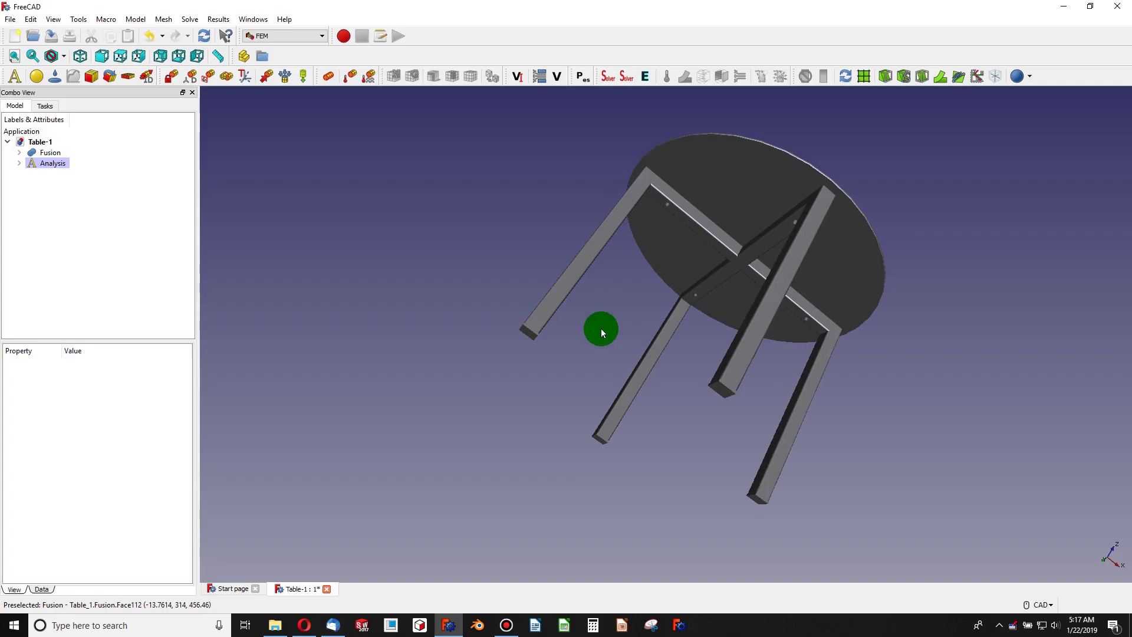
# Fix the table with a constraint on the four leg end faces (Face87, Face96, Face105, Face111).
pyautogui.click(170, 78)
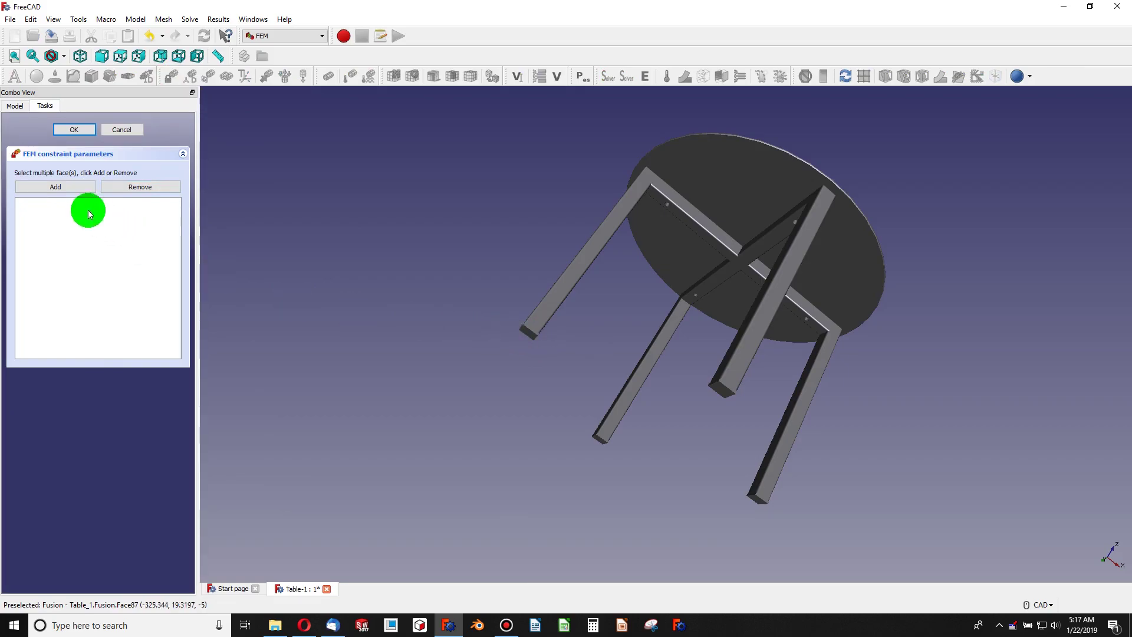
pyautogui.click(55, 187)
pyautogui.click(584, 326)
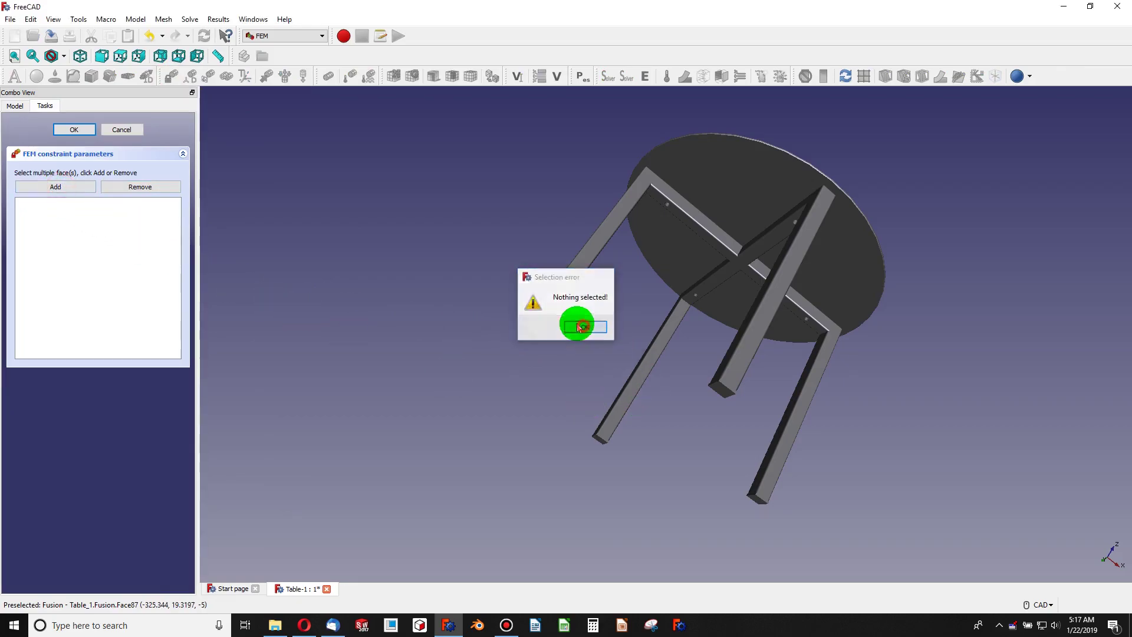
pyautogui.click(724, 394)
pyautogui.click(755, 499)
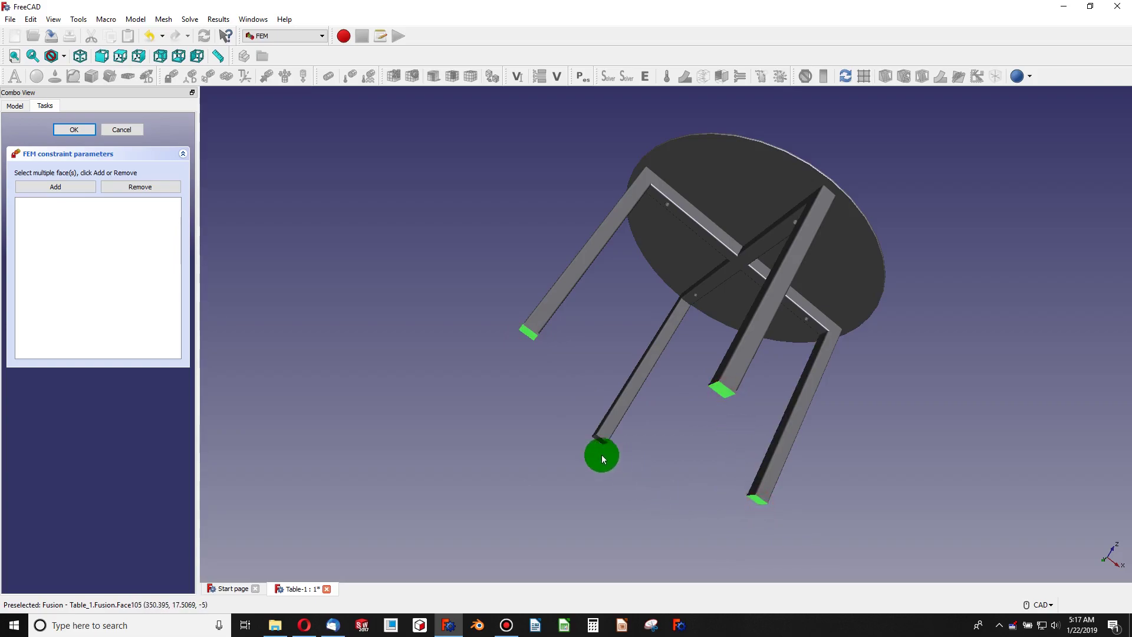
pyautogui.click(598, 439)
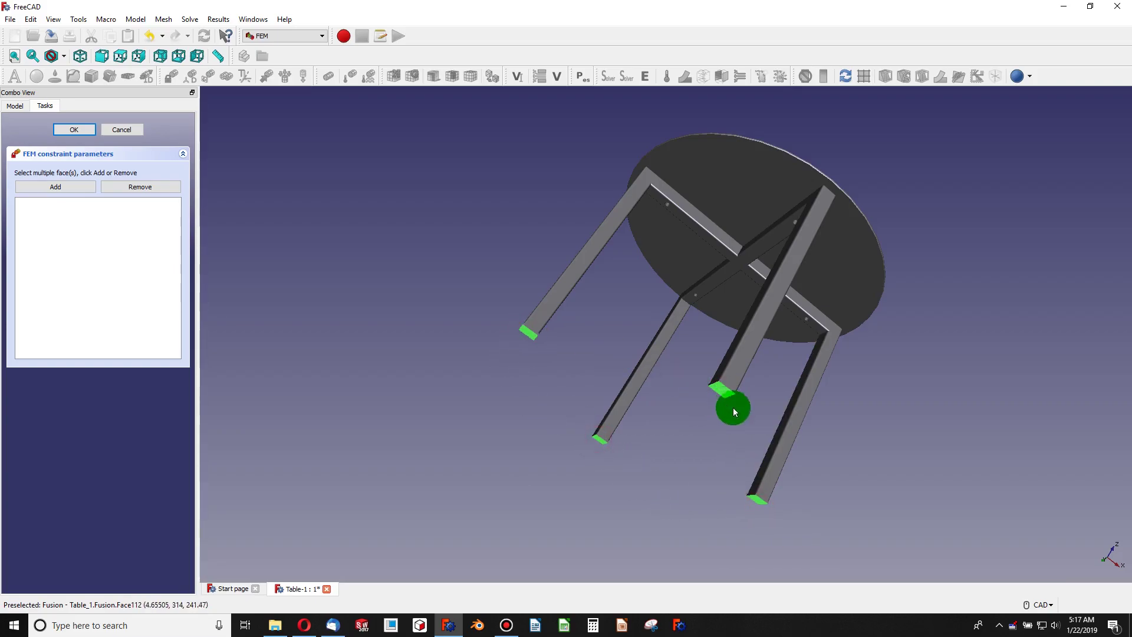
pyautogui.scroll(5, 728, 403)
pyautogui.scroll(-6, 722, 398)
pyautogui.click(71, 190)
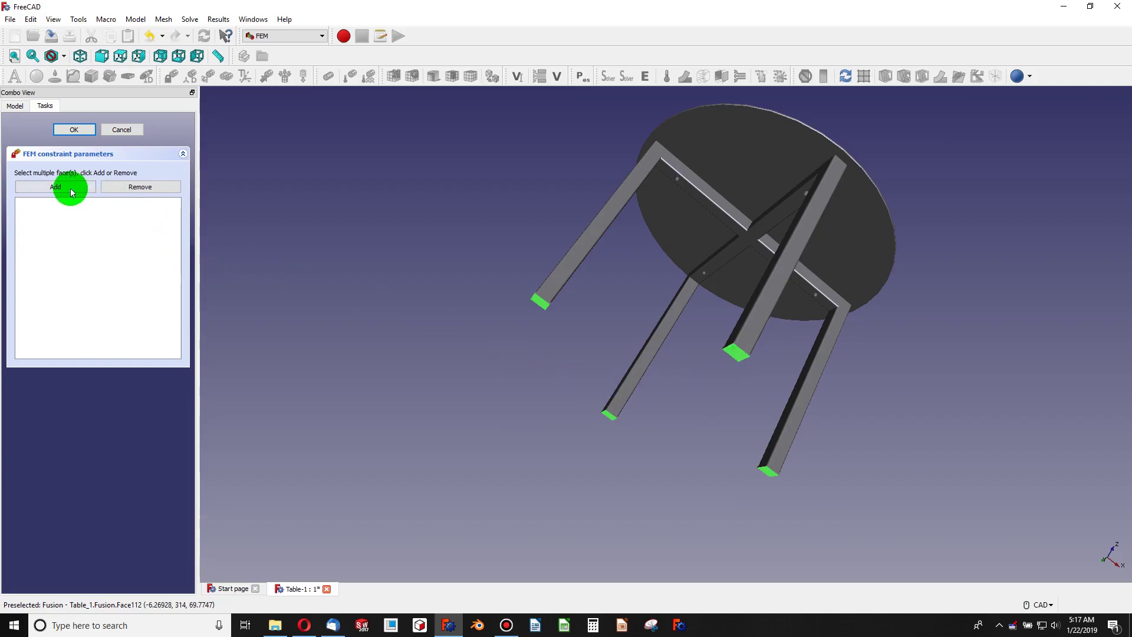
pyautogui.scroll(5, 532, 300)
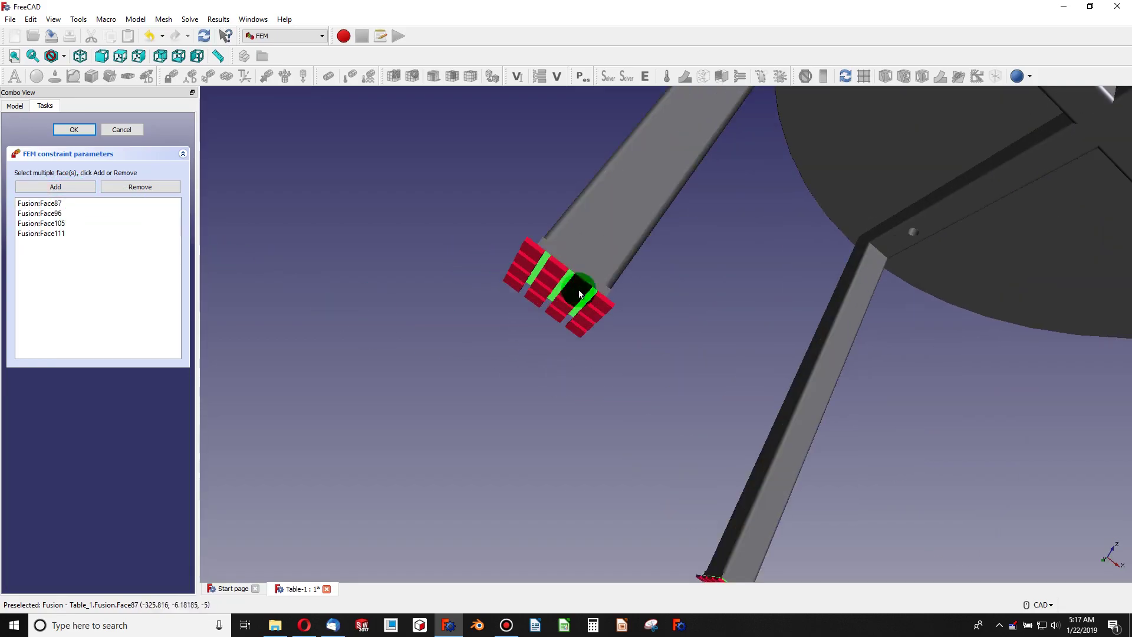
pyautogui.scroll(-6, 581, 324)
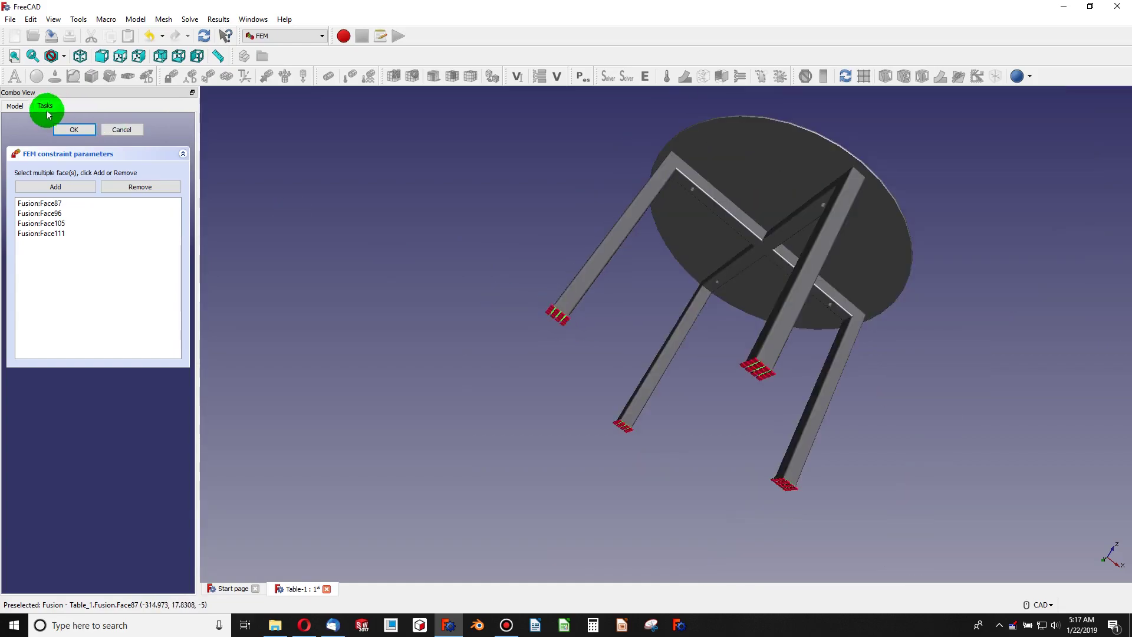
pyautogui.click(73, 129)
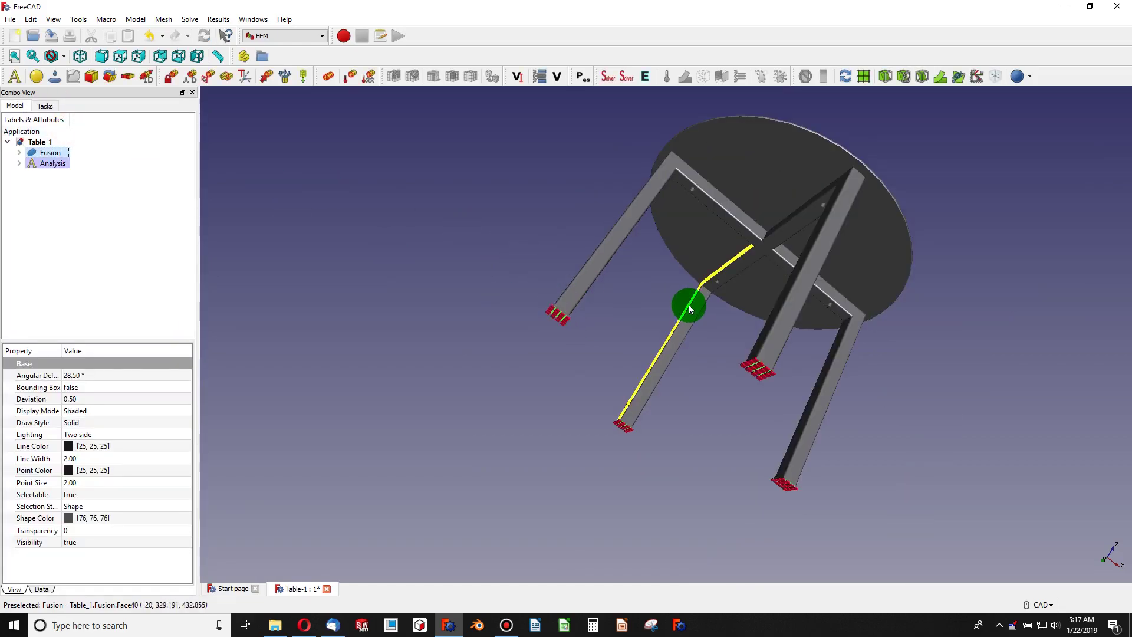
# Orbit to view the table from above and select the tabletop face.
pyautogui.moveTo(704, 383); pyautogui.dragTo(330, 324, button='middle')
pyautogui.click(560, 224)
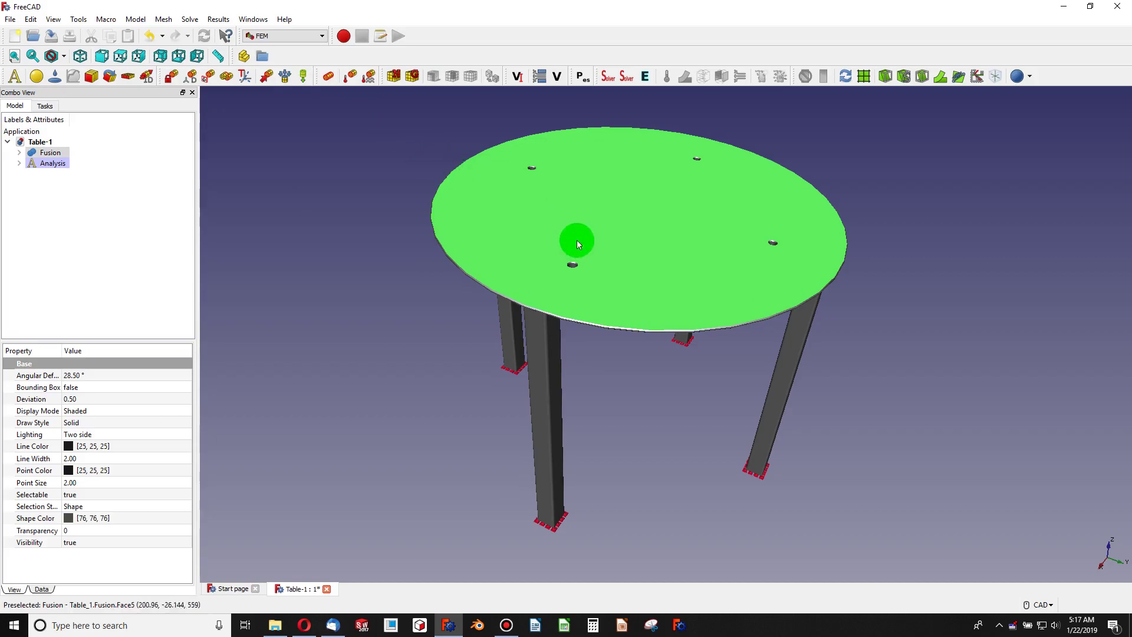
pyautogui.click(202, 115)
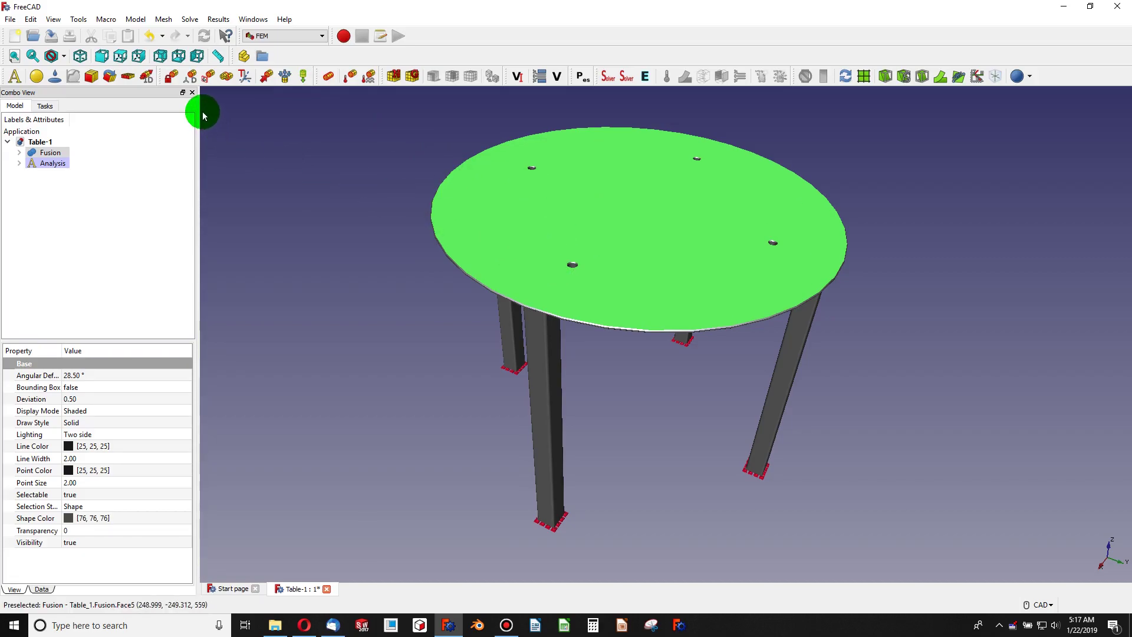
# Apply a reversed, downward force with area load 60 to the tabletop face.
pyautogui.click(266, 76)
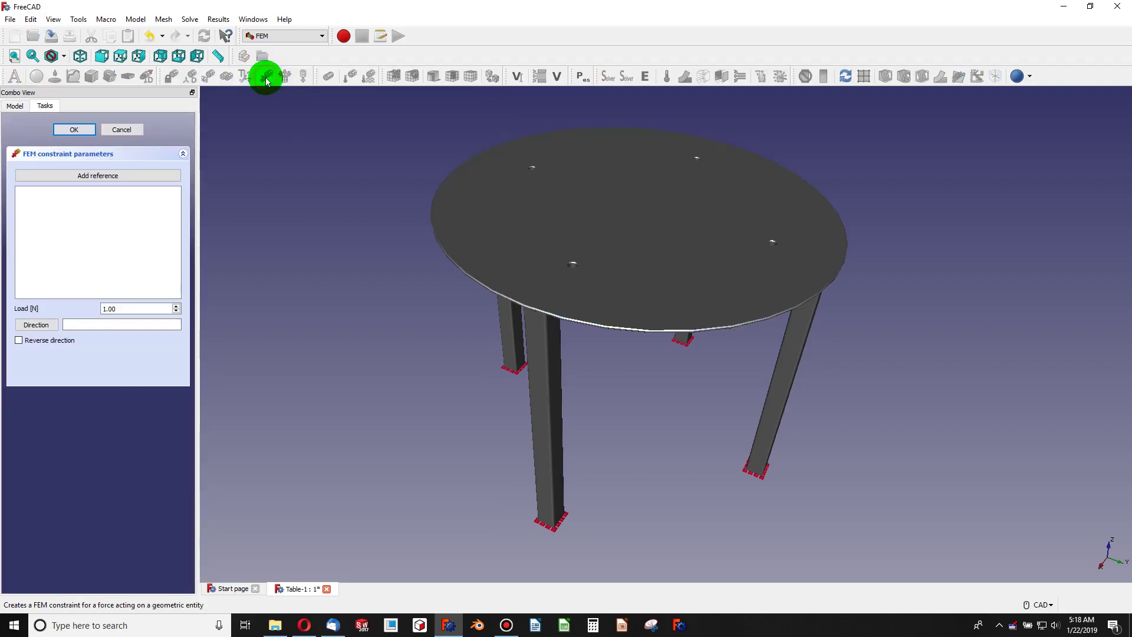
pyautogui.click(488, 246)
pyautogui.click(27, 340)
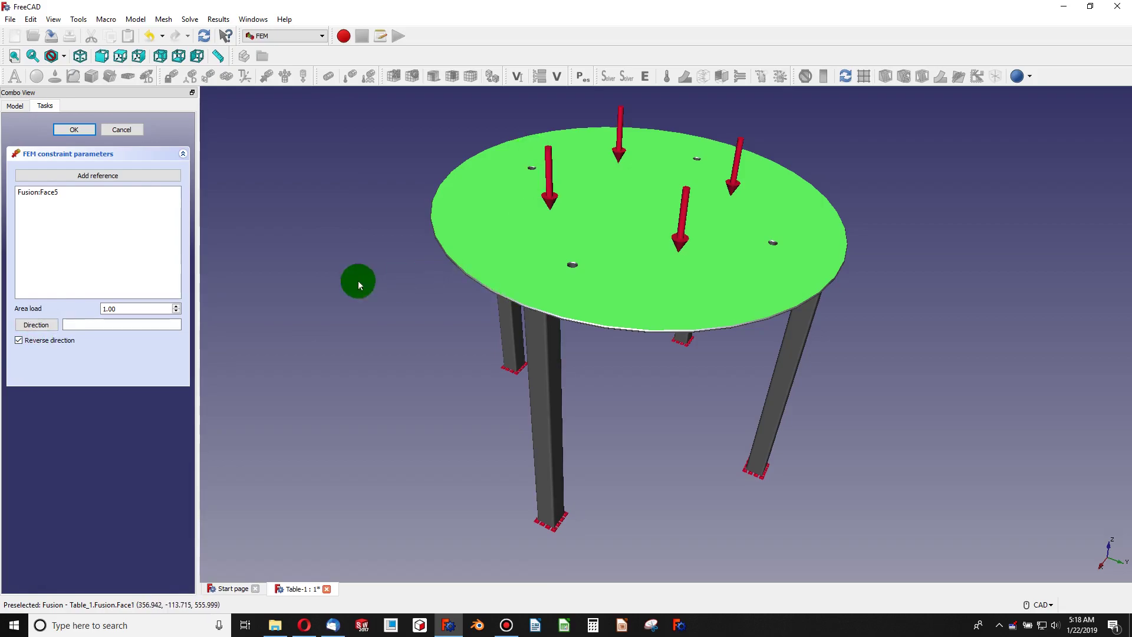
pyautogui.doubleClick(143, 309)
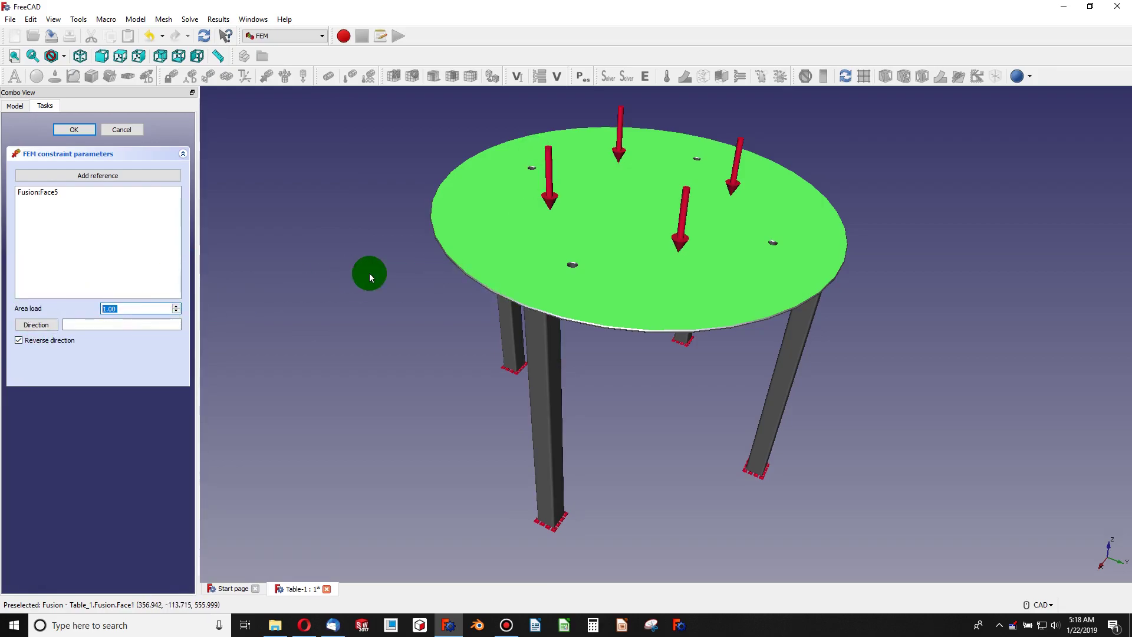
pyautogui.press('Return')
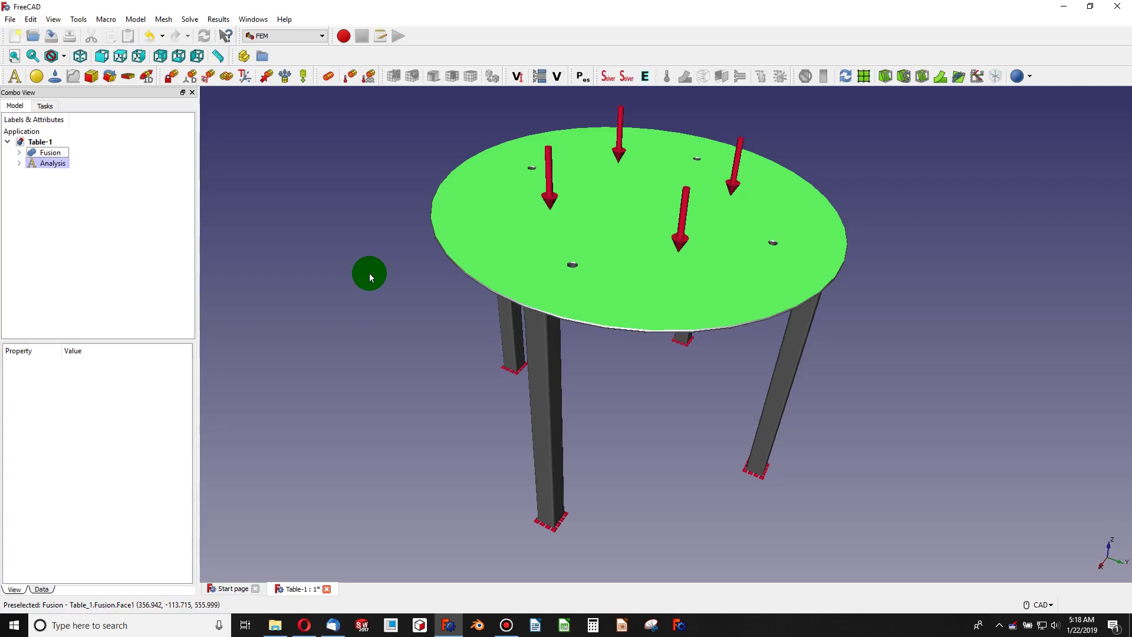
# Reopen FemConstraintForce from the Analysis tree to verify its load, then close it.
pyautogui.click(18, 163)
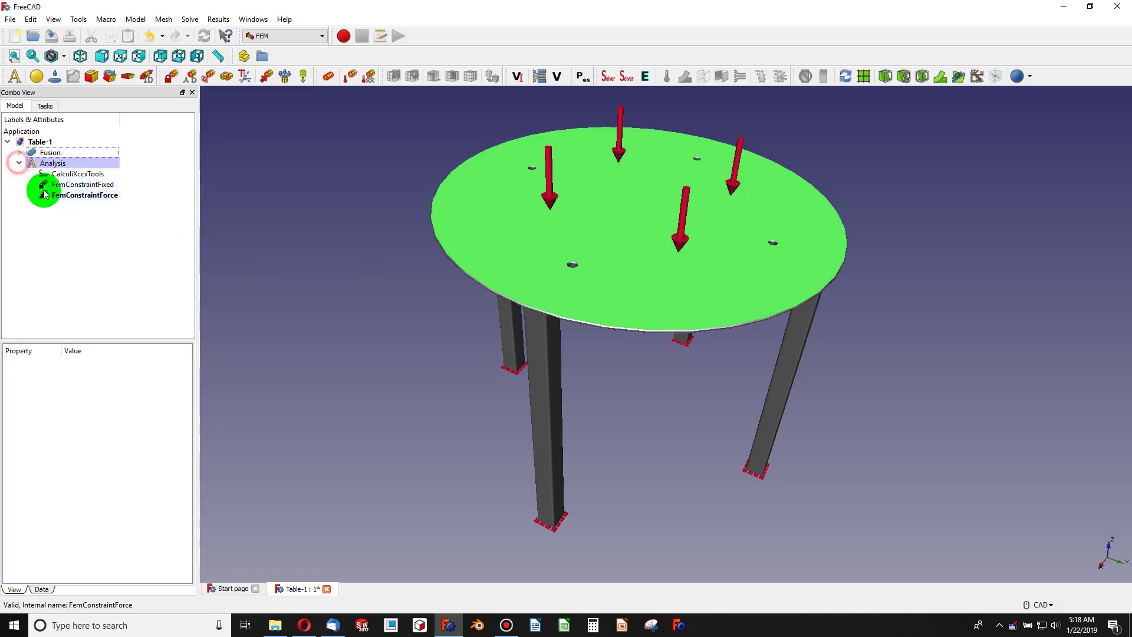
pyautogui.click(44, 195)
pyautogui.rightClick(83, 195)
pyautogui.click(91, 206)
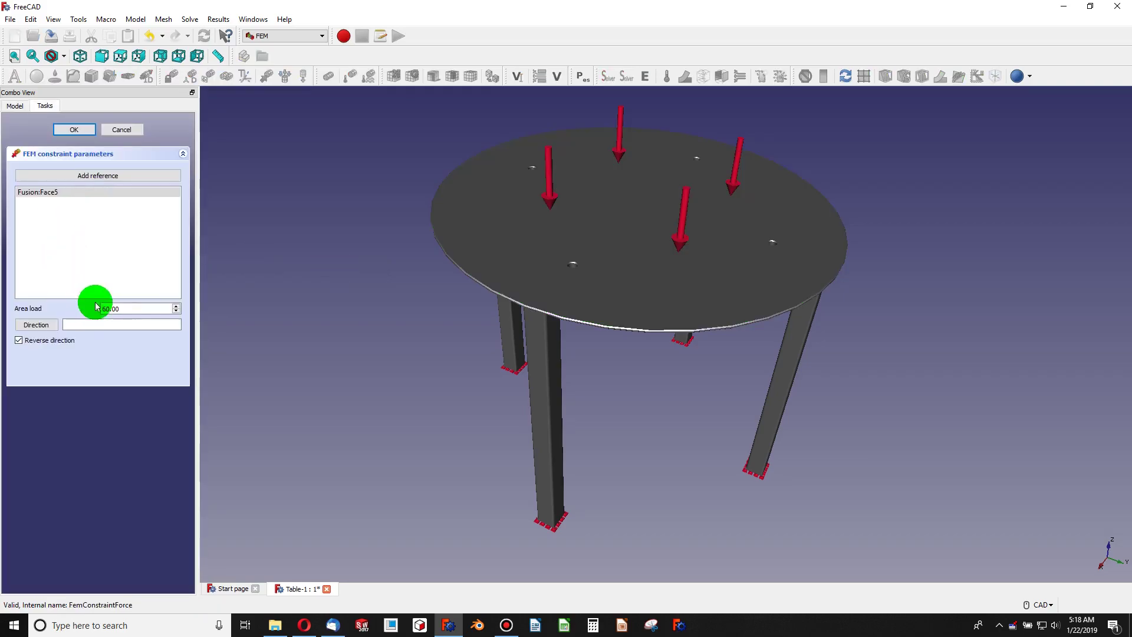
pyautogui.click(76, 130)
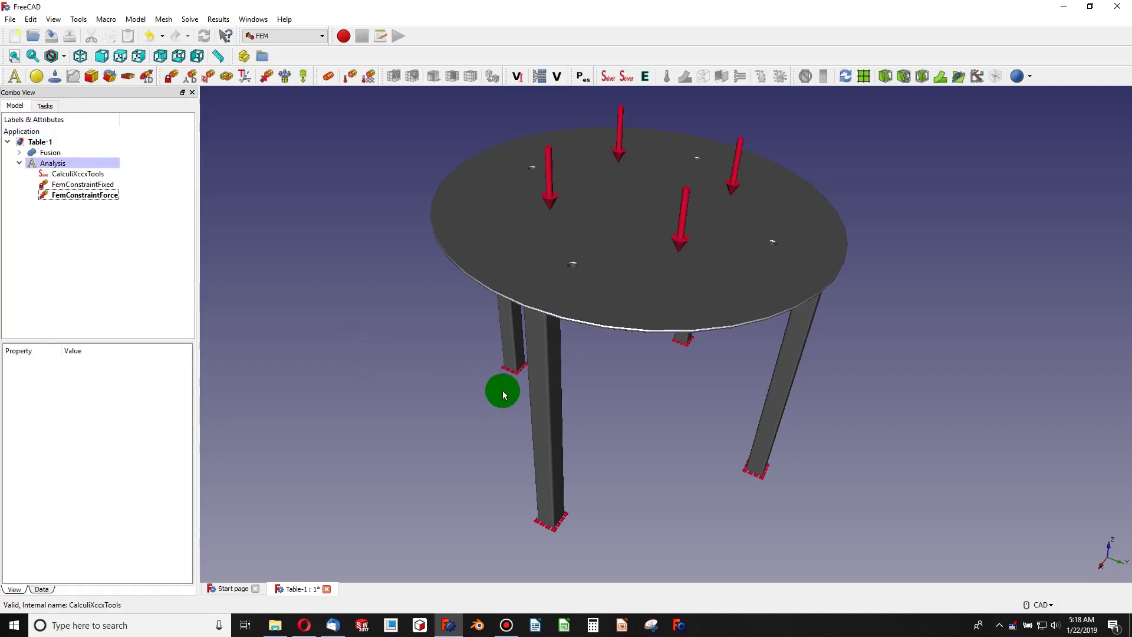
# Orbit beneath the table and select the inner face of the leg and rail.
pyautogui.moveTo(546, 379); pyautogui.dragTo(487, 327, button='middle')
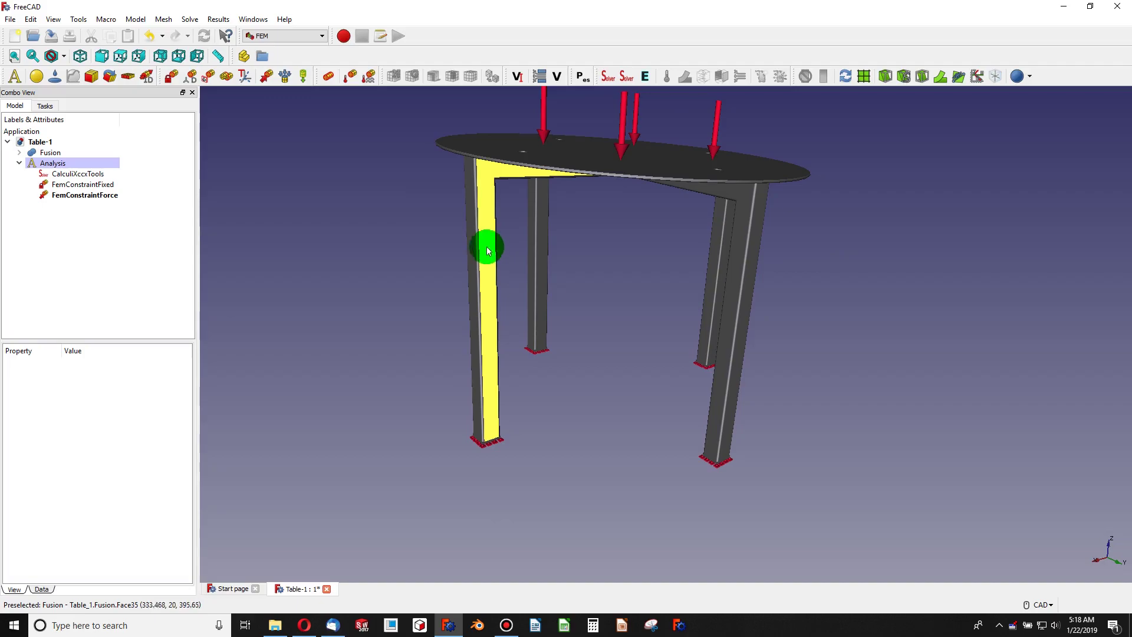
pyautogui.click(488, 195)
pyautogui.moveTo(483, 256); pyautogui.dragTo(524, 226, button='middle')
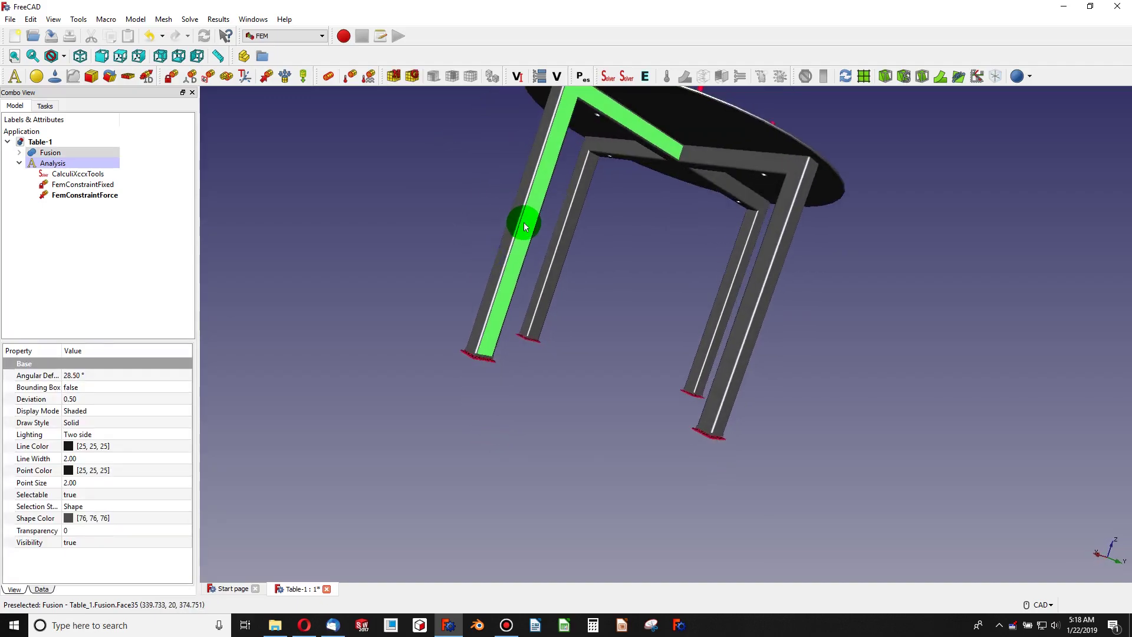
pyautogui.scroll(3, 588, 164)
pyautogui.scroll(-6, 607, 100)
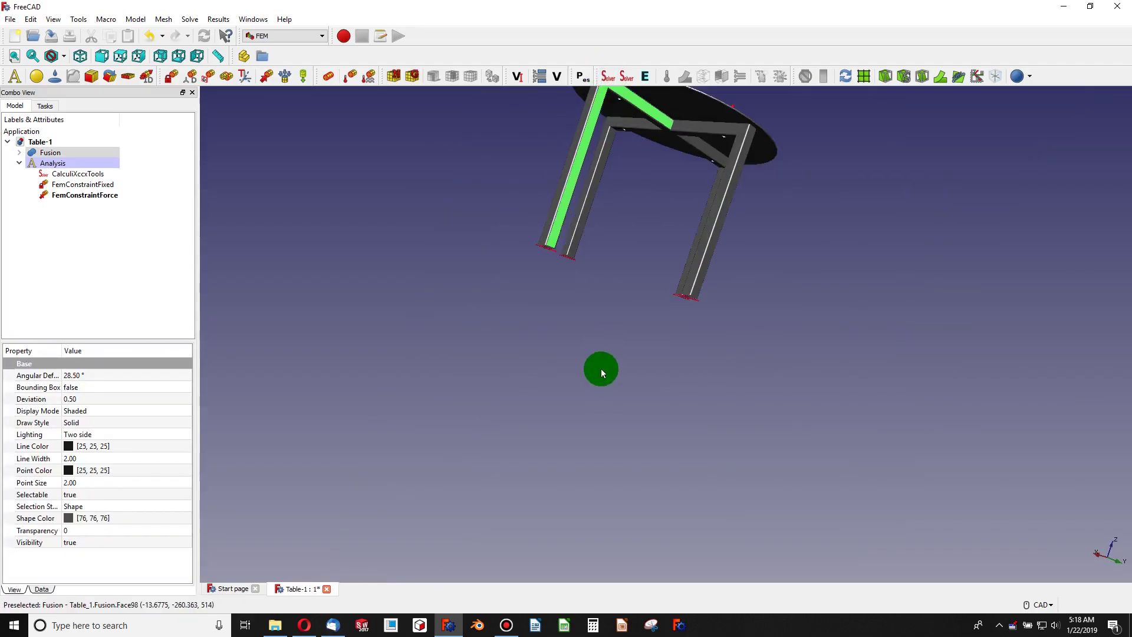
pyautogui.scroll(-2, 600, 404)
pyautogui.scroll(5, 625, 207)
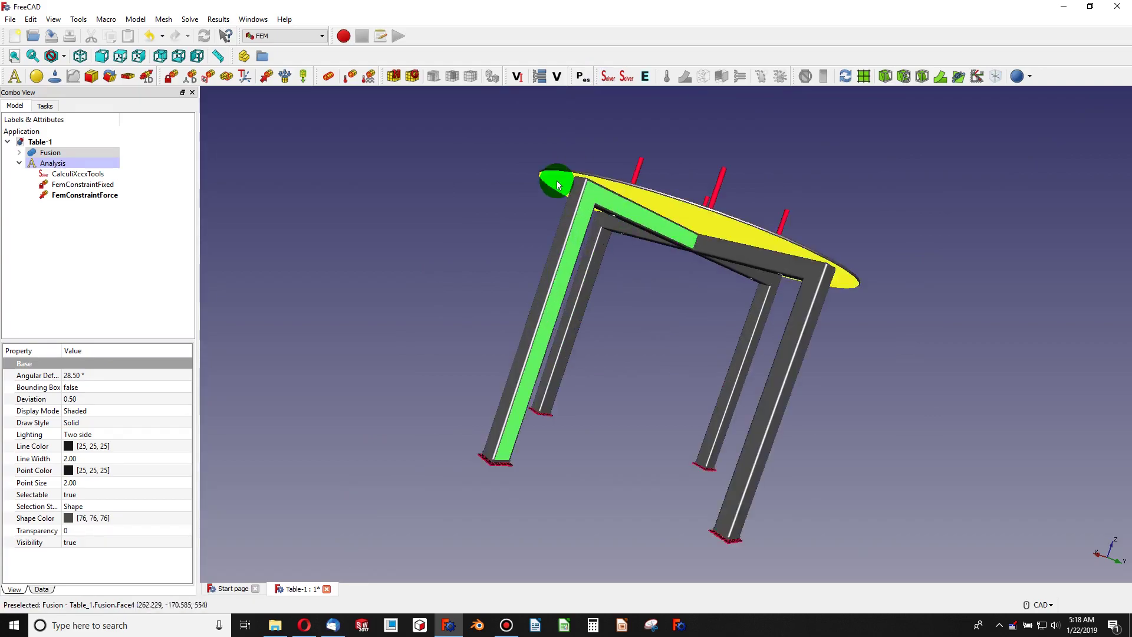
pyautogui.moveTo(601, 245); pyautogui.dragTo(650, 325, button='middle')
pyautogui.click(589, 357)
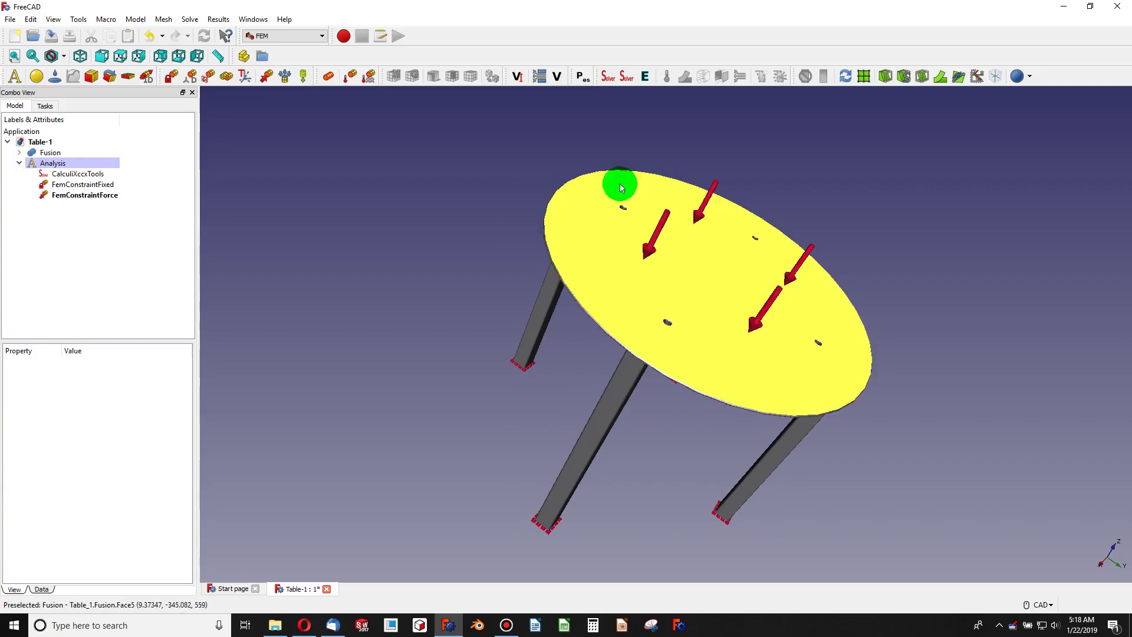
pyautogui.moveTo(533, 306); pyautogui.dragTo(591, 391, button='middle')
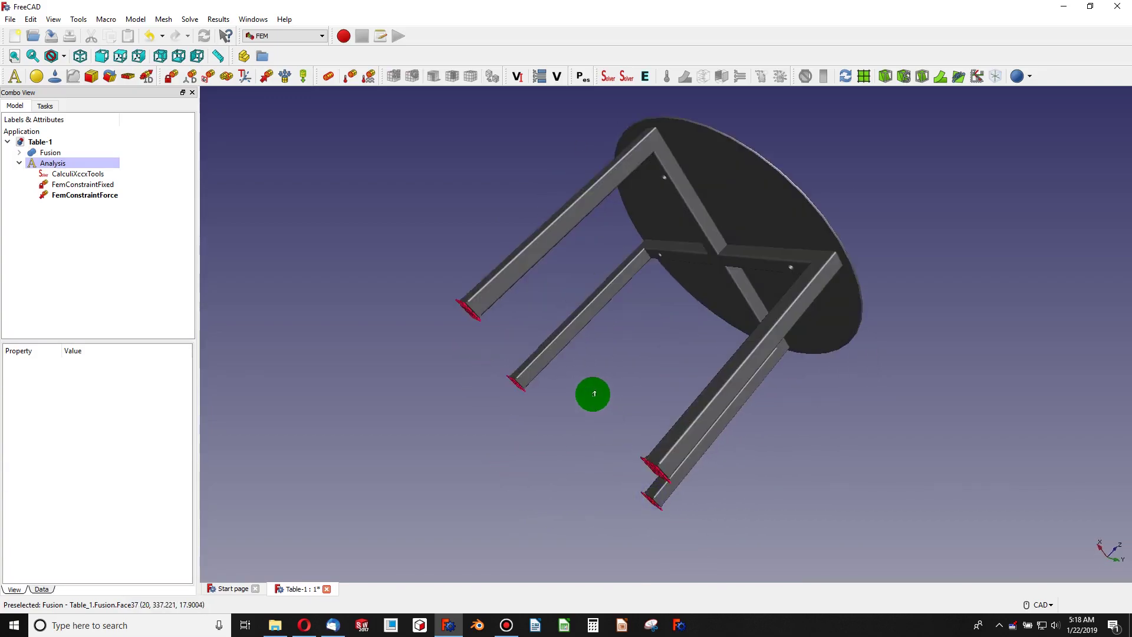
pyautogui.click(606, 198)
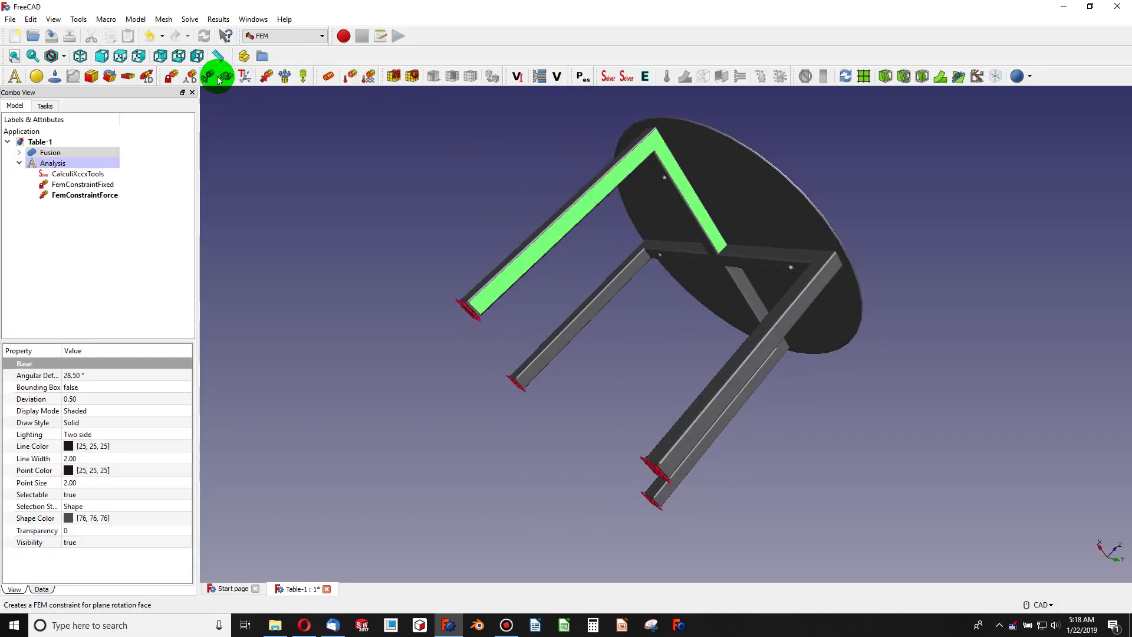
# Add a reversed force of load 30 on the leg-and-rail face Face35.
pyautogui.click(264, 75)
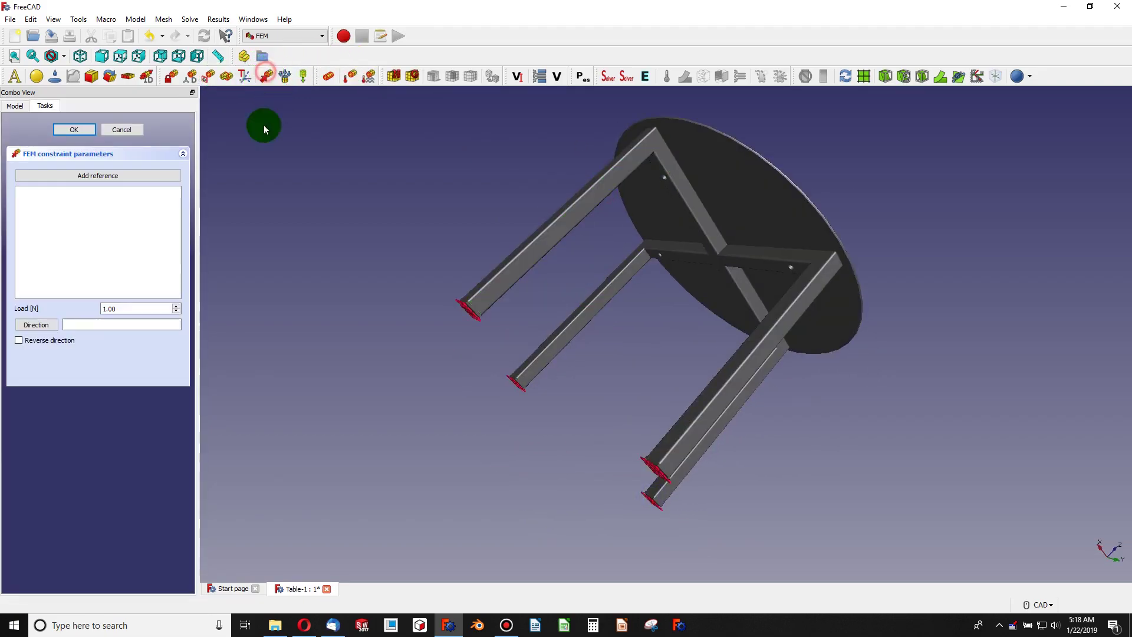
pyautogui.doubleClick(126, 308)
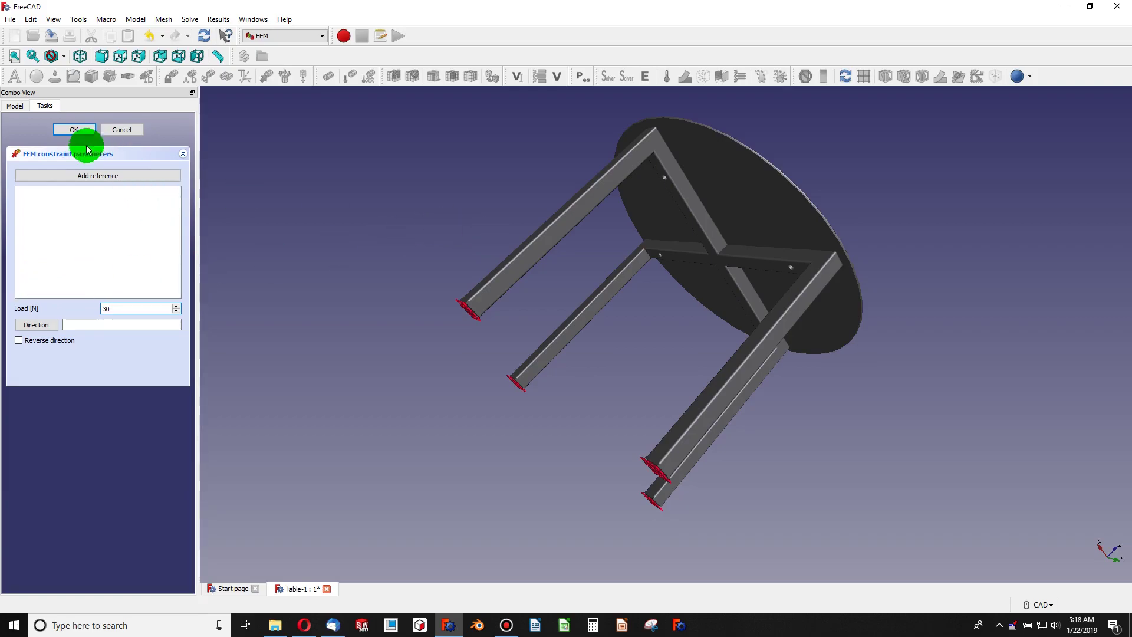
pyautogui.click(99, 177)
pyautogui.click(602, 178)
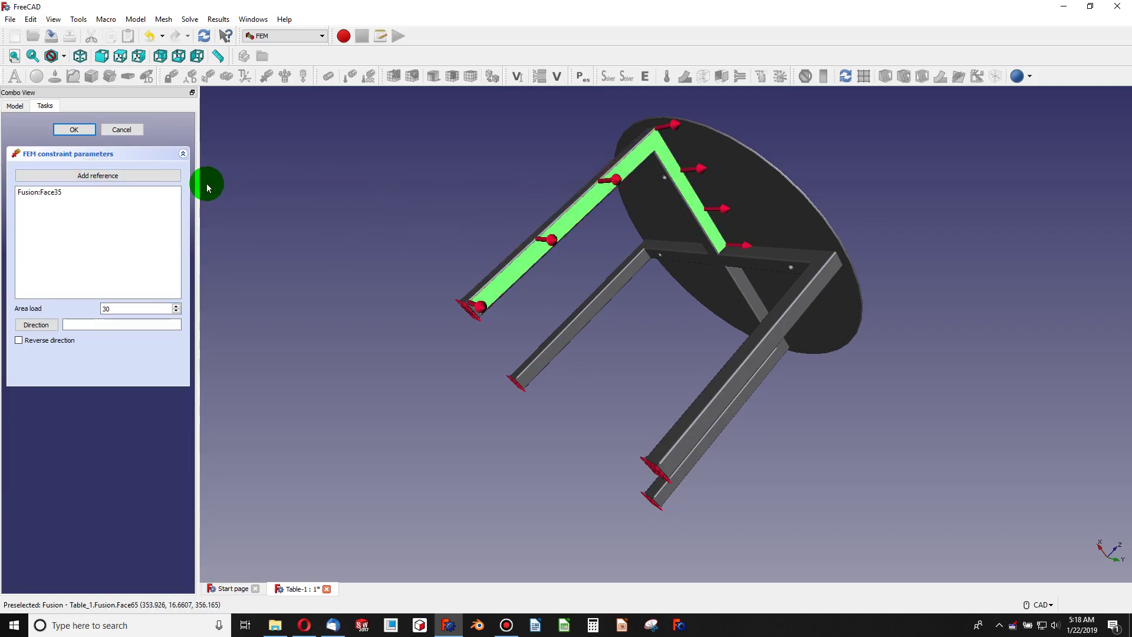
pyautogui.click(19, 340)
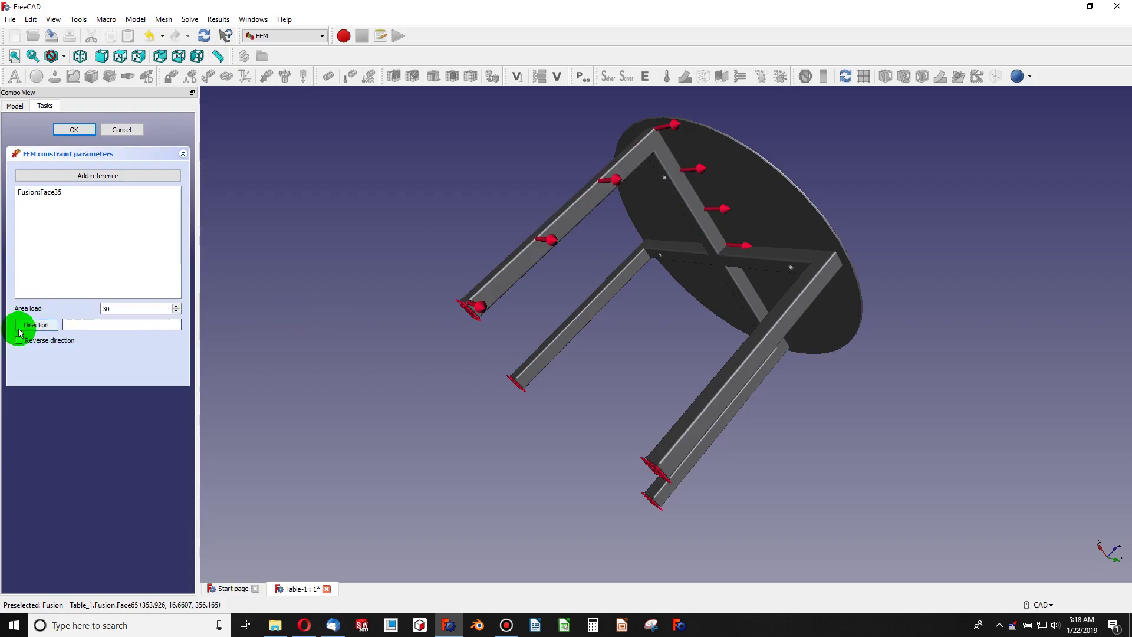
pyautogui.moveTo(508, 220); pyautogui.dragTo(502, 346, button='middle')
# Confirm the new FemConstraintForce001 force constraint.
pyautogui.click(83, 130)
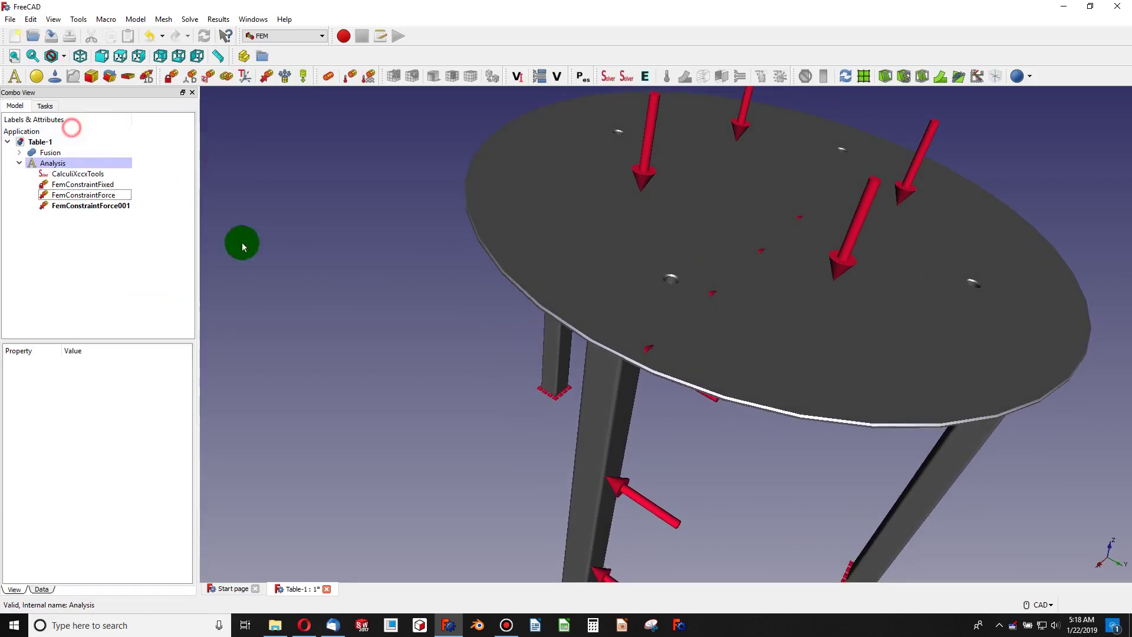
pyautogui.scroll(-8, 497, 323)
pyautogui.scroll(6, 497, 322)
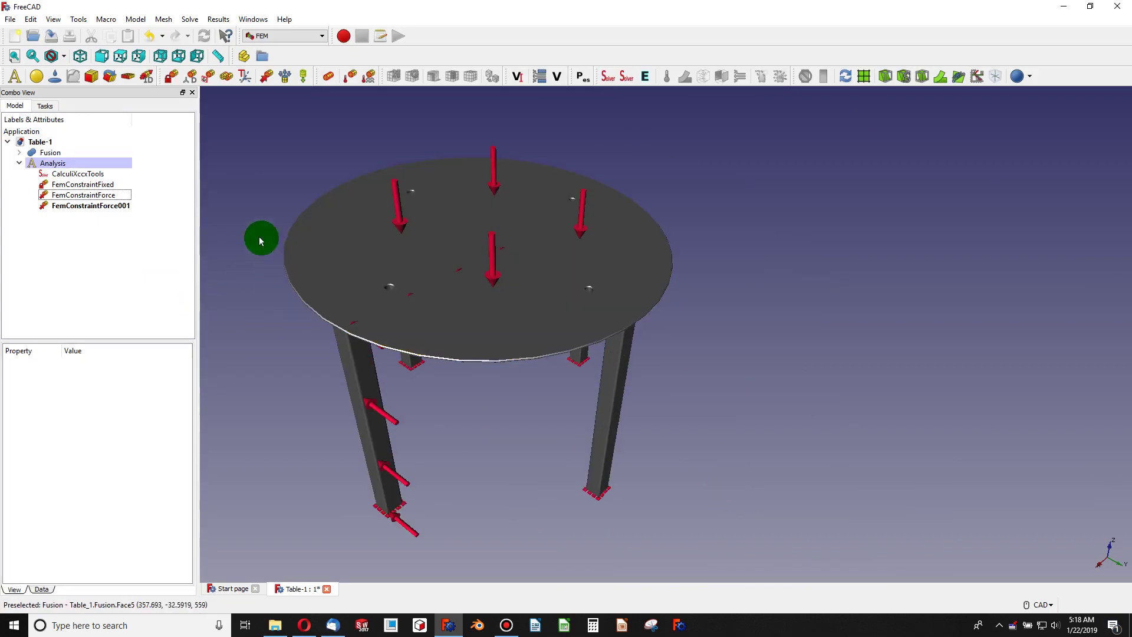
# Add a solid material set to Steel-C10 to the analysis.
pyautogui.click(36, 77)
pyautogui.click(59, 200)
pyautogui.scroll(-3, 102, 255)
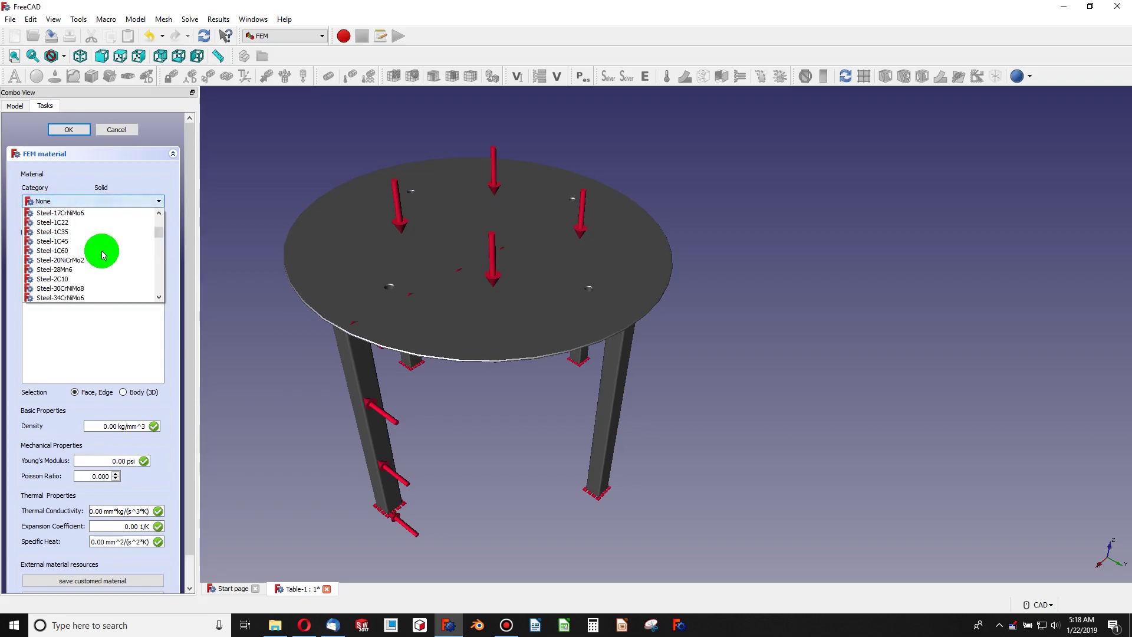
pyautogui.scroll(-4, 102, 255)
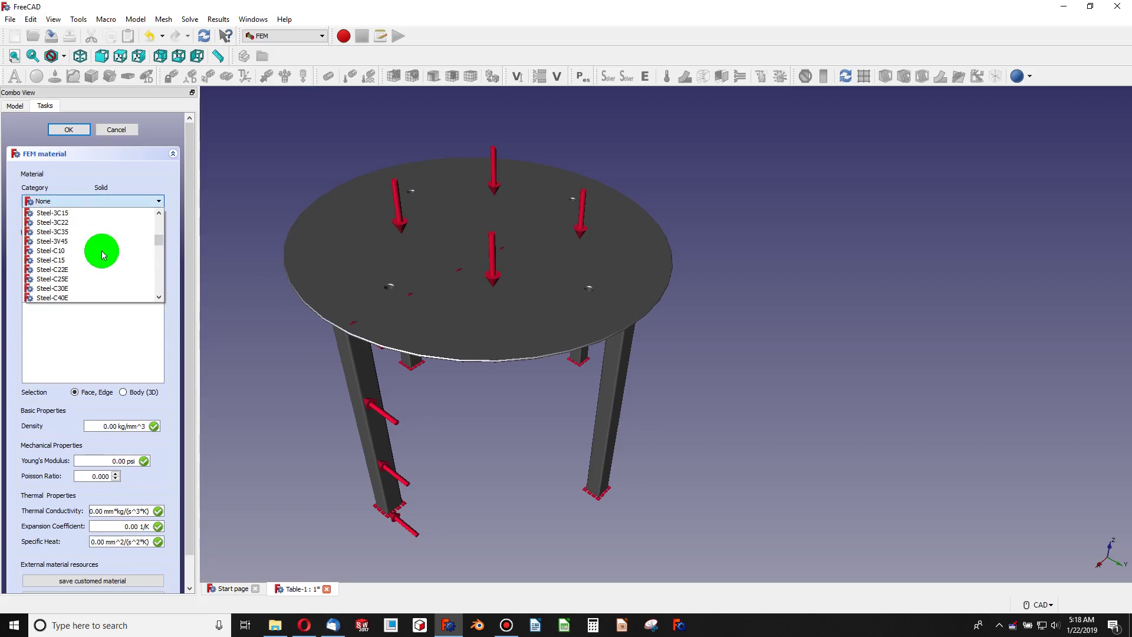
pyautogui.click(73, 252)
pyautogui.click(76, 130)
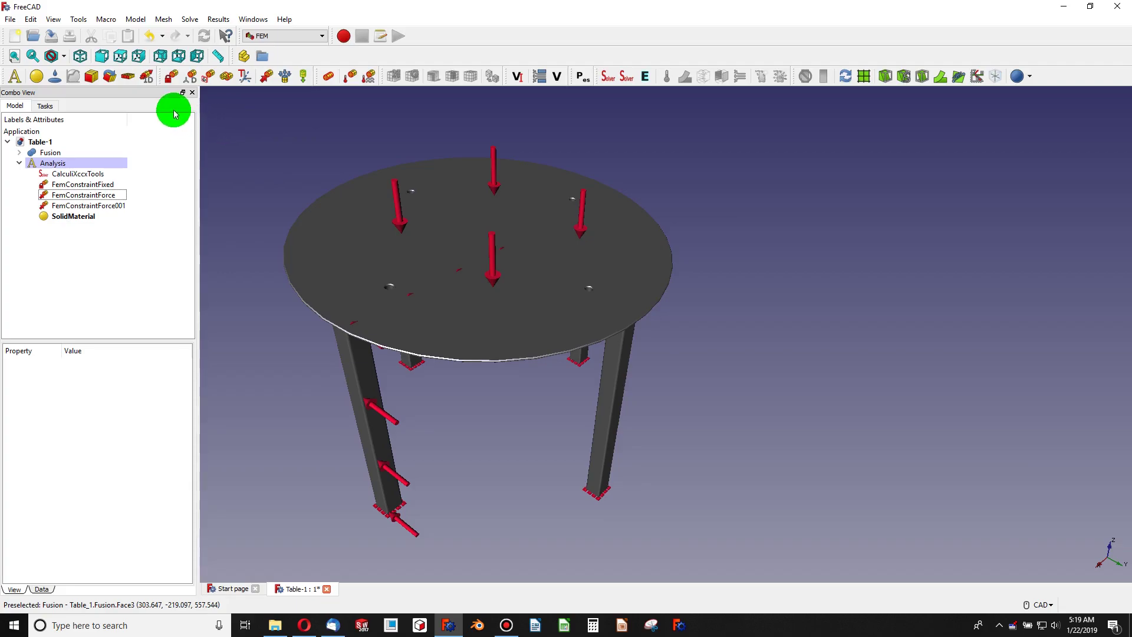
# Select the Fusion body and start a Gmsh mesh with maximum element size 10 (0.39 in).
pyautogui.click(93, 217)
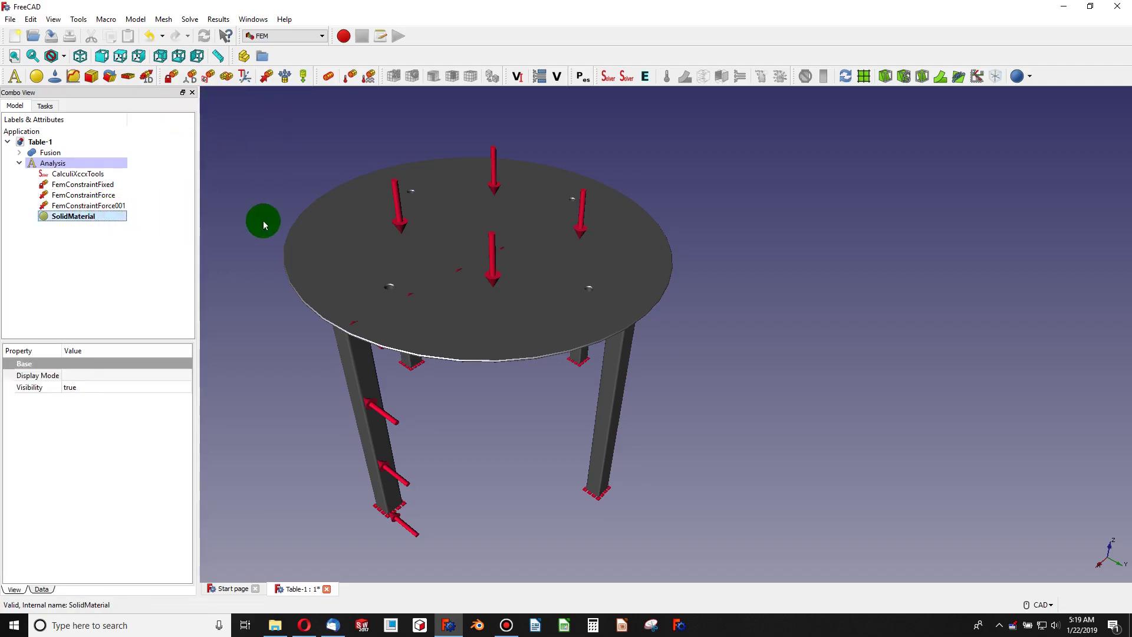
pyautogui.click(46, 153)
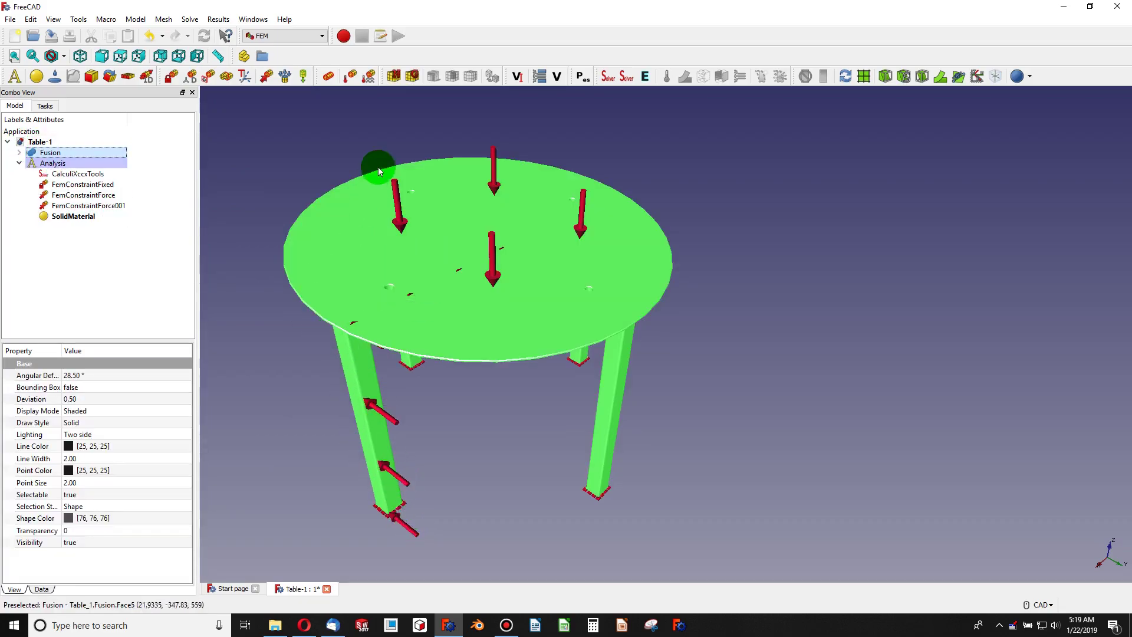
pyautogui.click(412, 76)
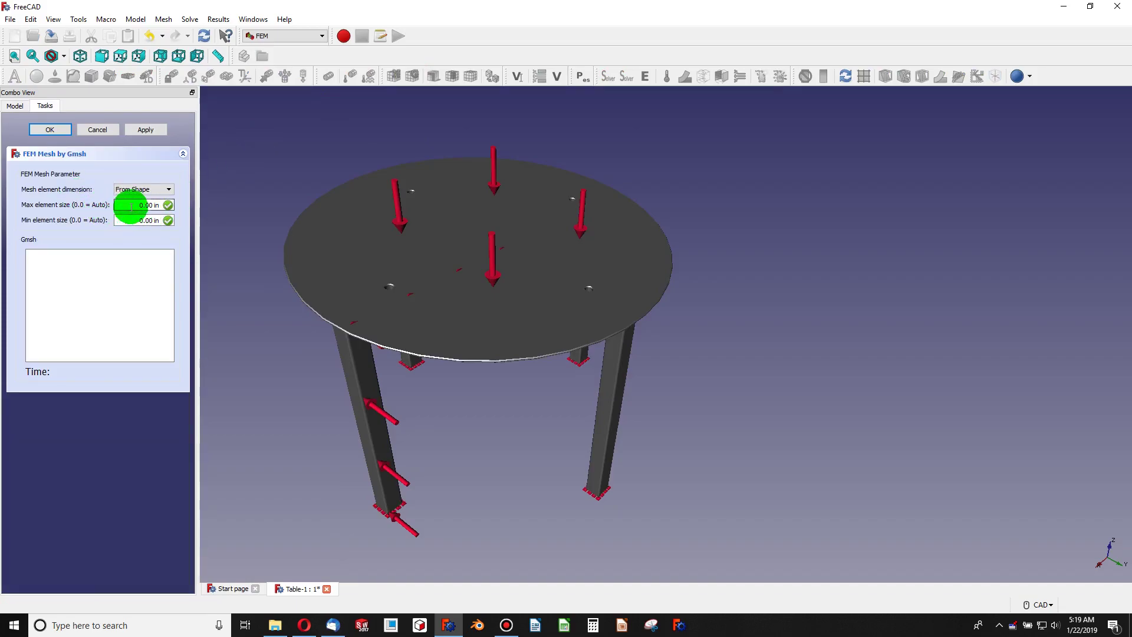
pyautogui.click(131, 206)
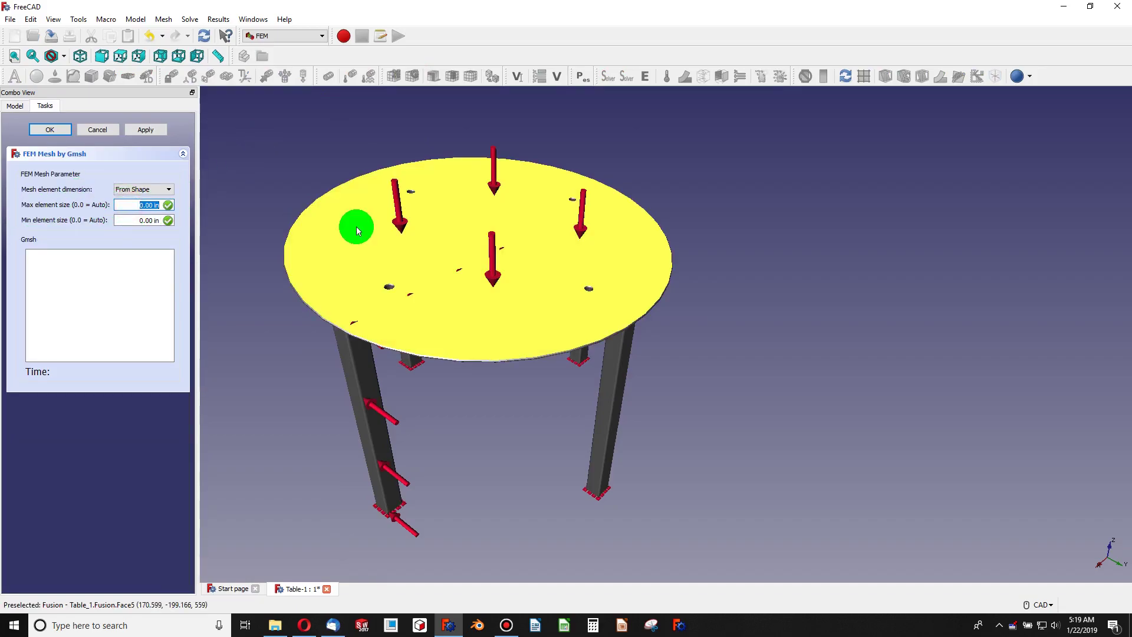
pyautogui.write('10')
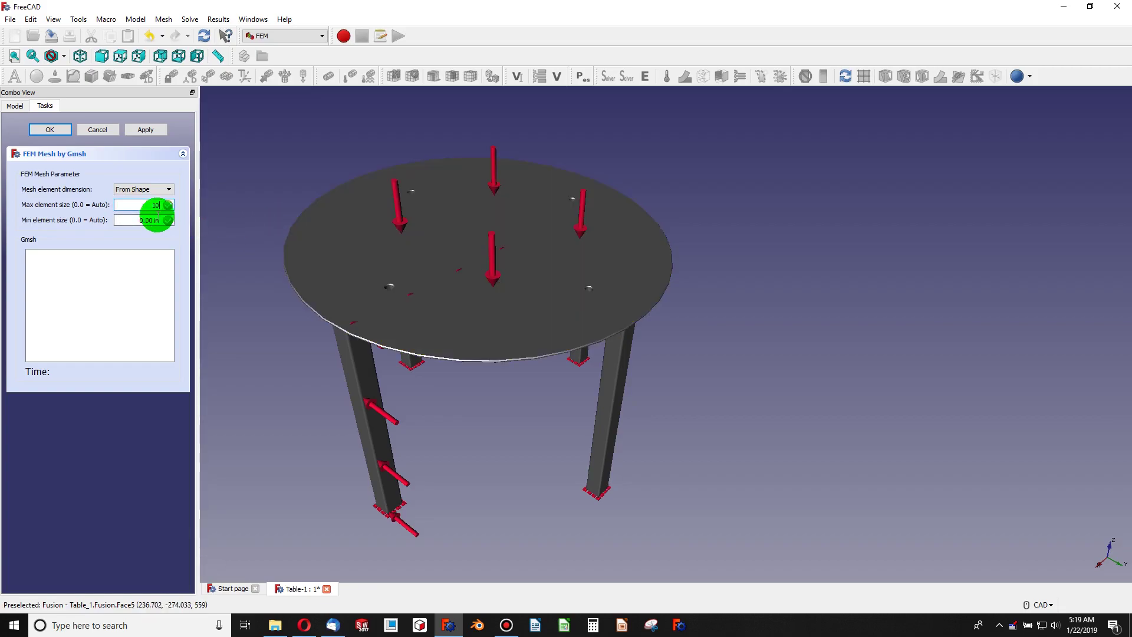
pyautogui.click(138, 277)
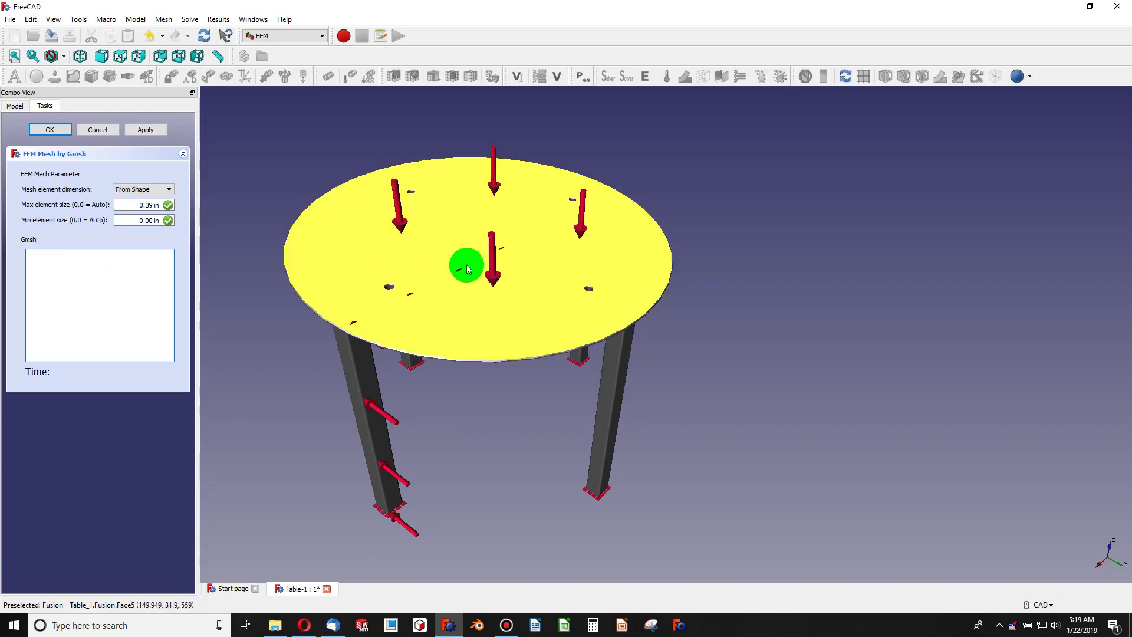
# Run Gmsh to build the dense tetrahedral mesh over the whole table.
pyautogui.click(144, 129)
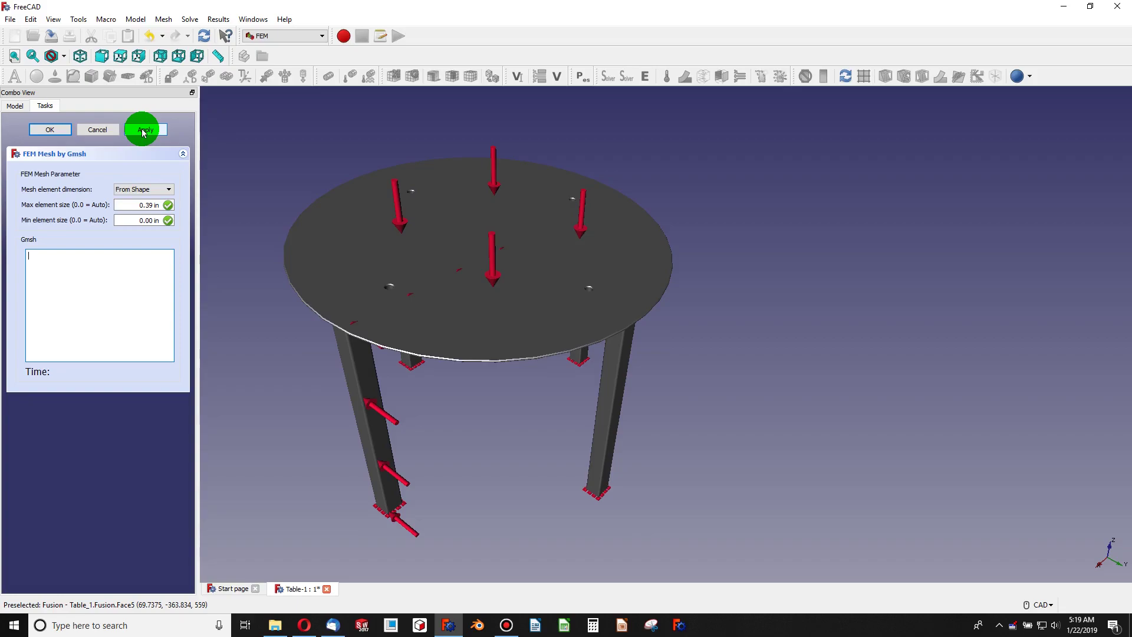
pyautogui.click(142, 130)
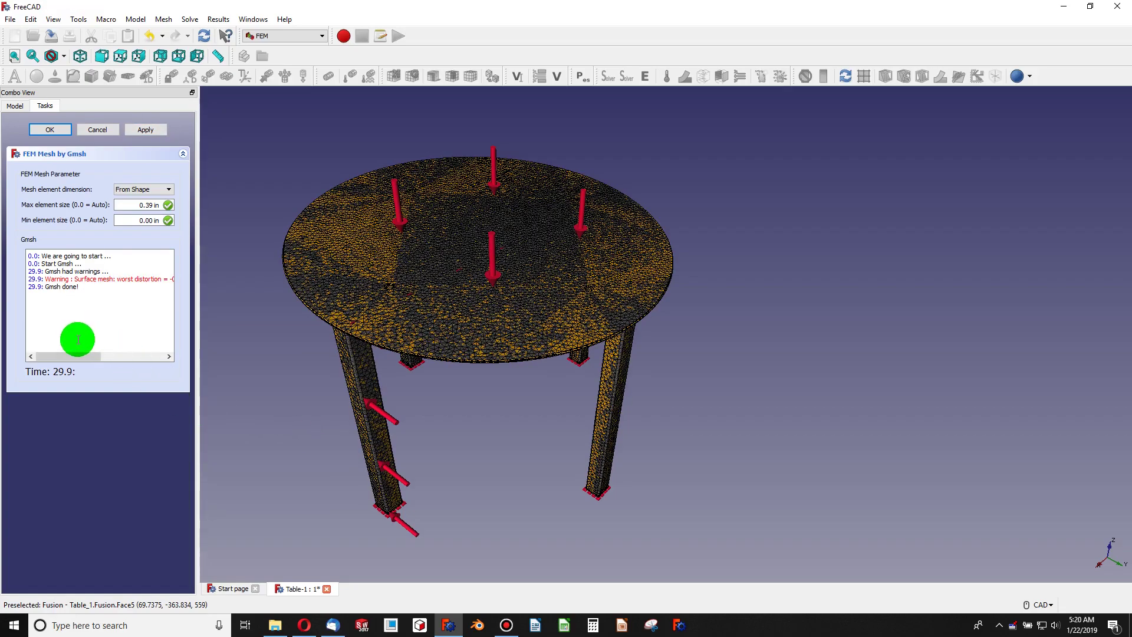
pyautogui.moveTo(83, 356); pyautogui.dragTo(45, 342)
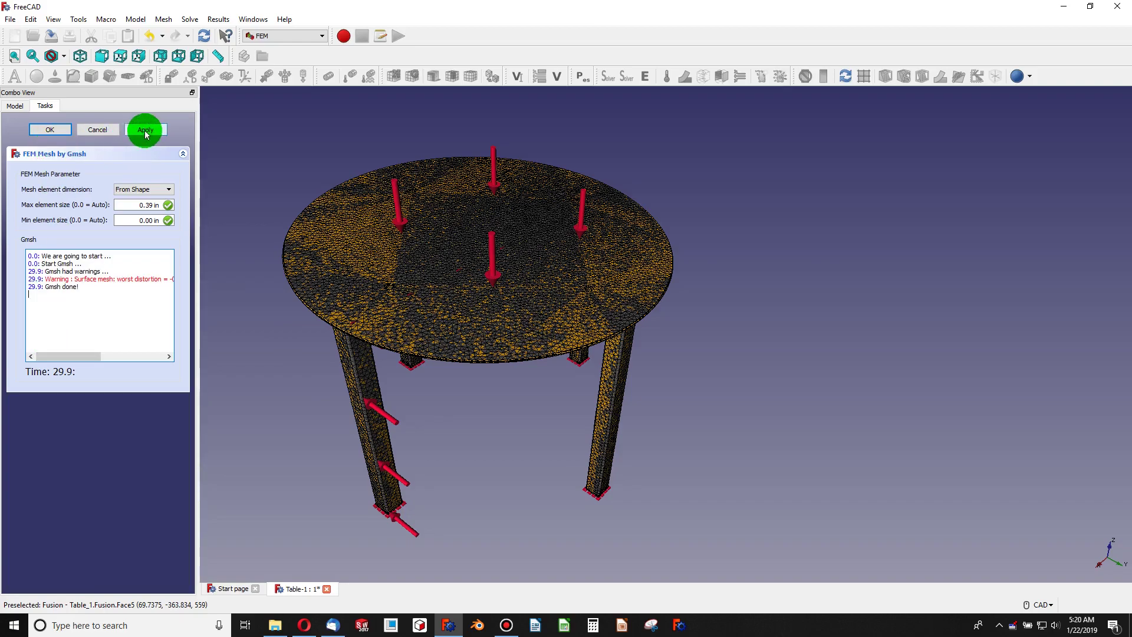
# Close the mesh task, hide the fused solid table and show FEMMeshGmsh instead.
pyautogui.click(50, 129)
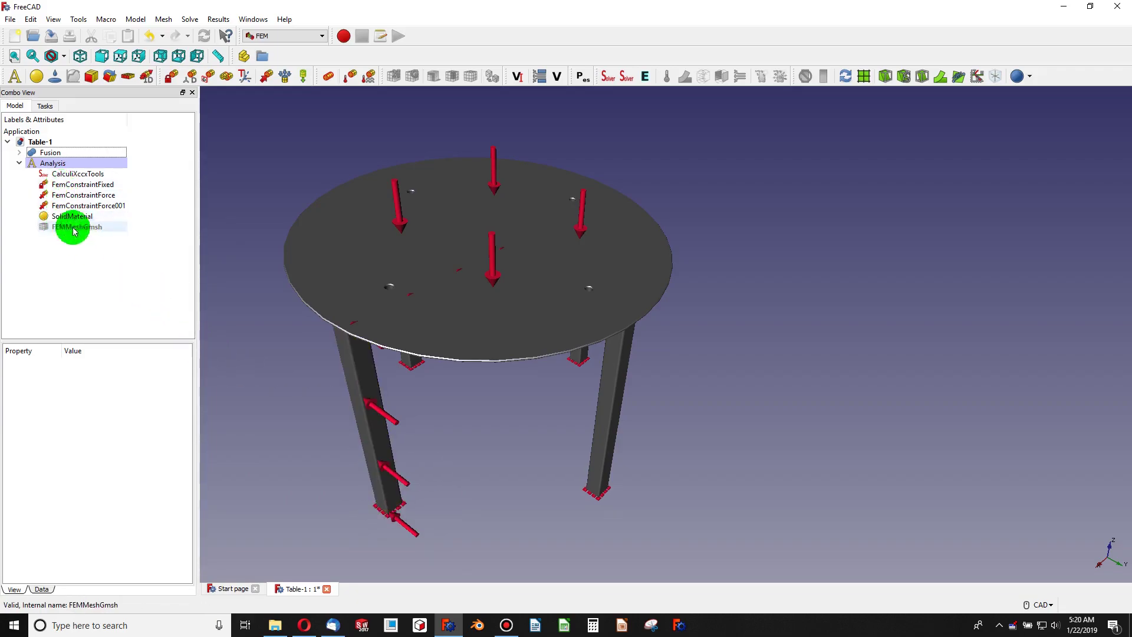
pyautogui.click(373, 279)
pyautogui.press('space')
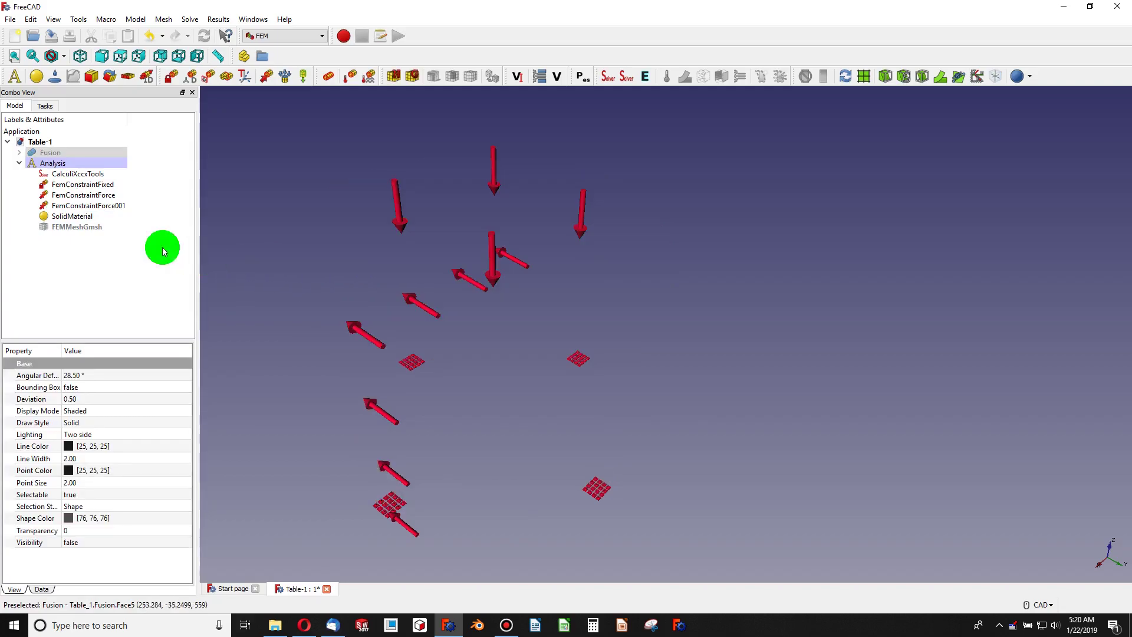
pyautogui.click(83, 227)
pyautogui.press('space')
pyautogui.scroll(3, 423, 317)
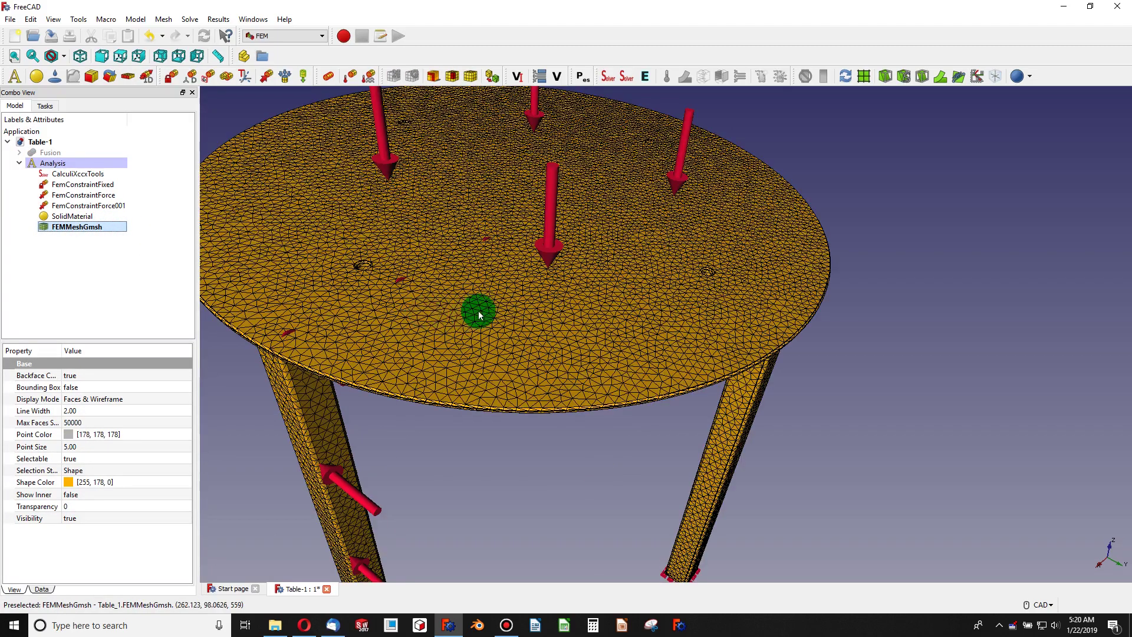
# Write the CalculiXccxTools static .inp file and launch the CalculiX solver.
pyautogui.doubleClick(73, 174)
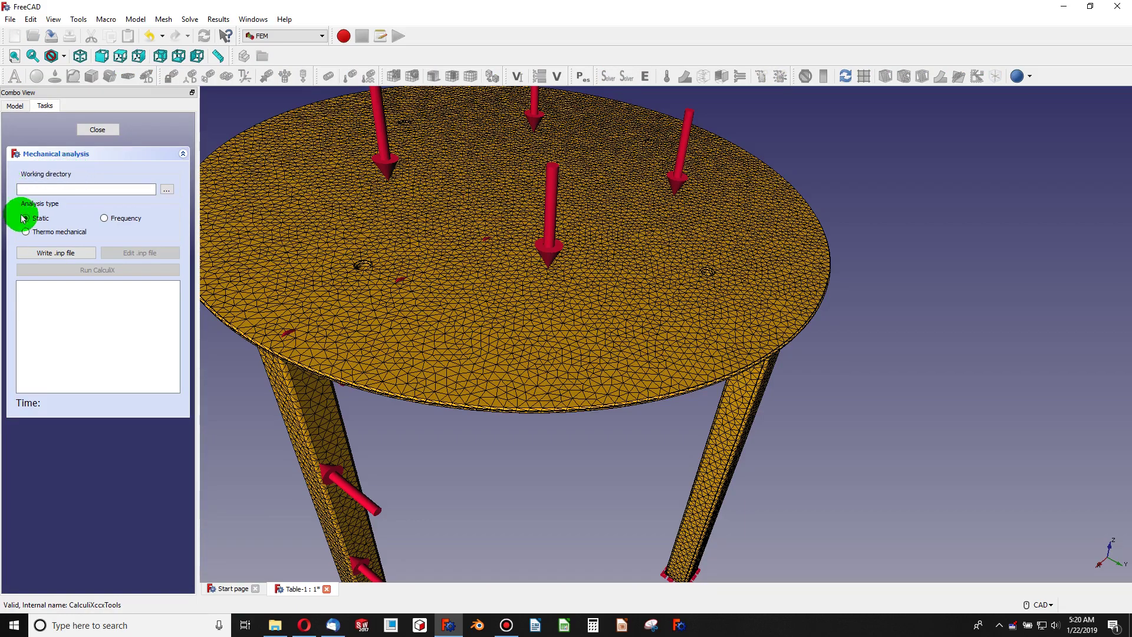
pyautogui.click(53, 251)
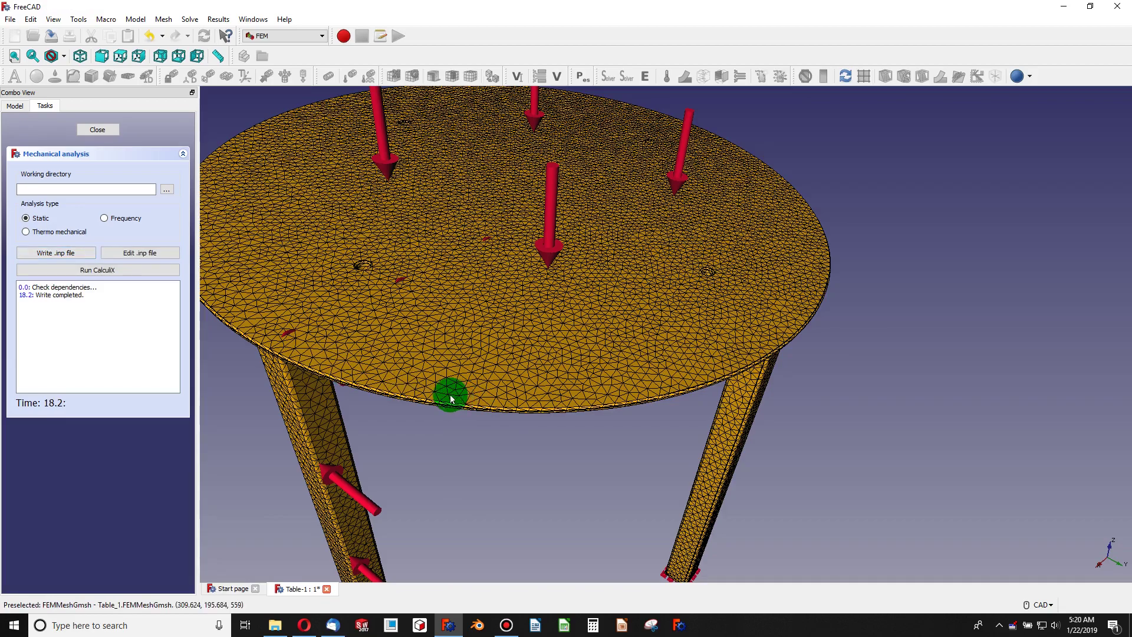
pyautogui.click(91, 270)
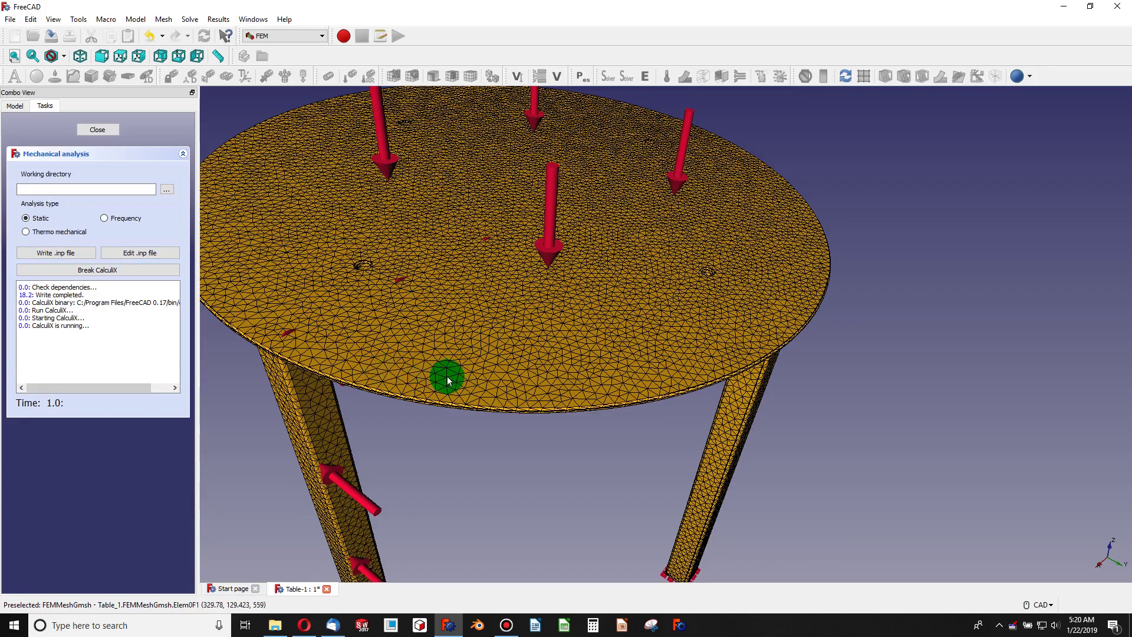
# Wait for CalculiX to finish solving and the result sets to load.
pyautogui.scroll(3, 447, 377)
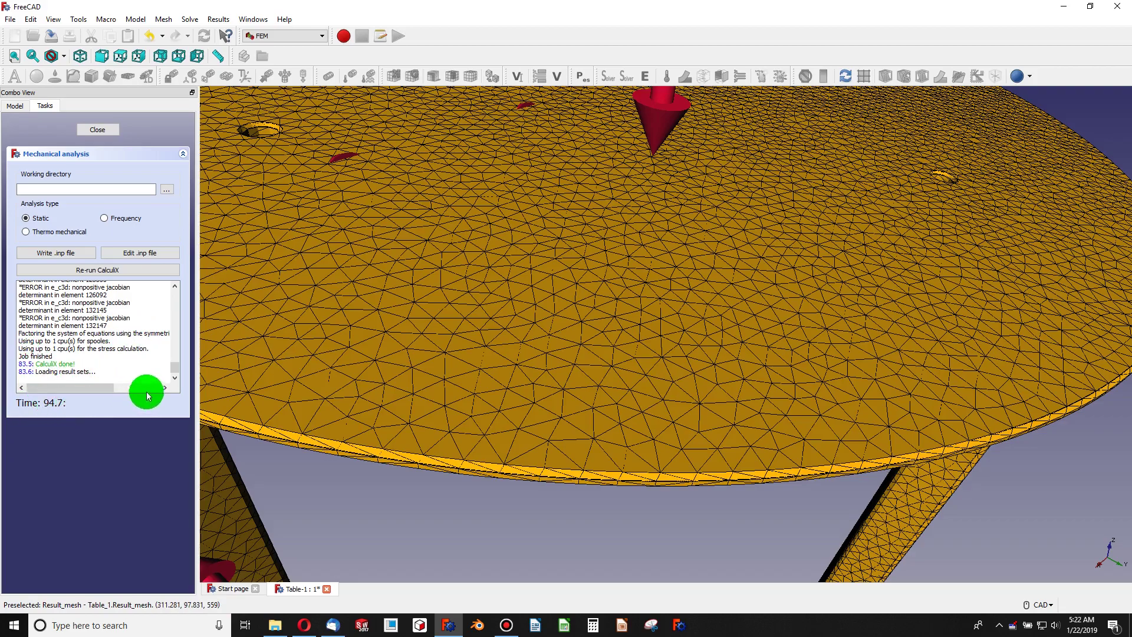
# Close the analysis task, zoom out, and select CalculiX_static_results in the tree.
pyautogui.click(97, 128)
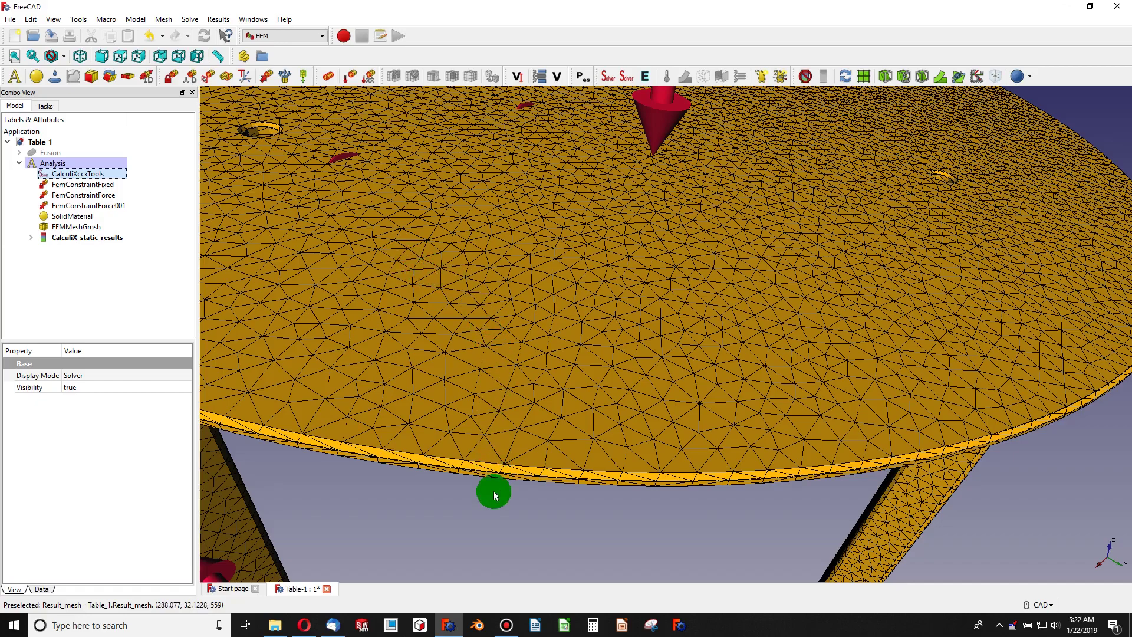
pyautogui.scroll(-5, 493, 487)
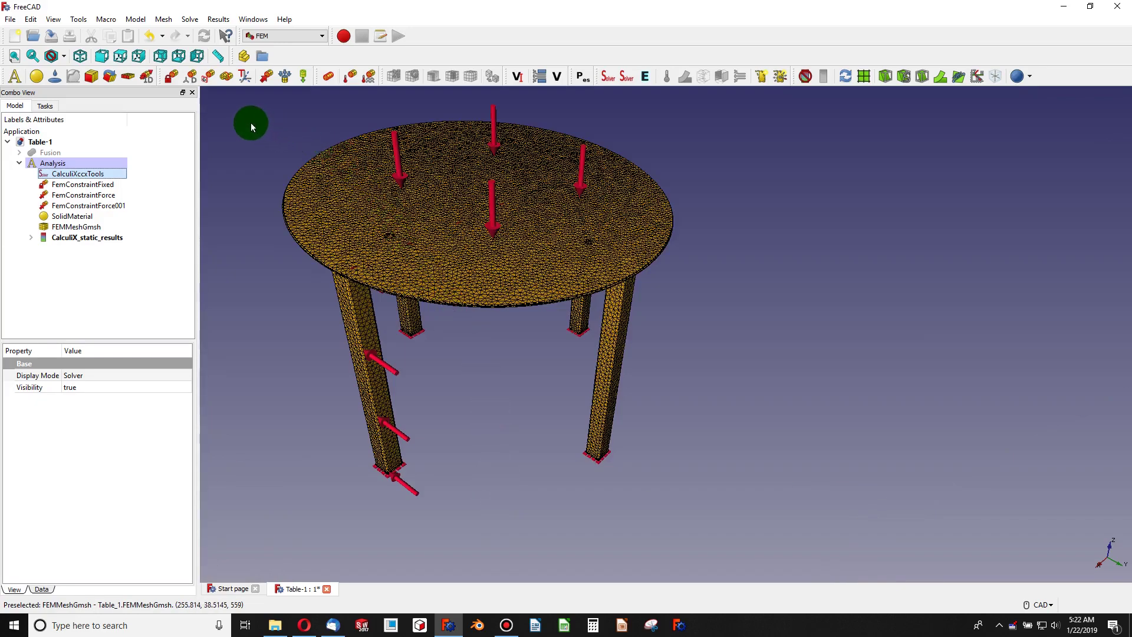
pyautogui.click(72, 239)
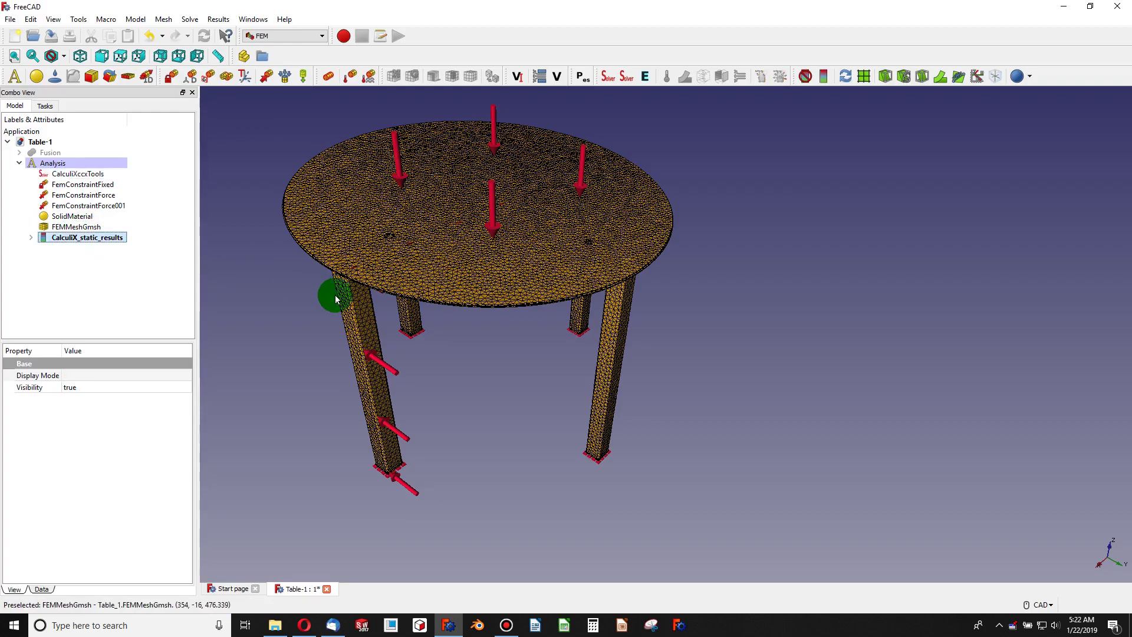
# Show the static results coloured by absolute displacement, max 0.0121011 mm.
pyautogui.doubleClick(103, 239)
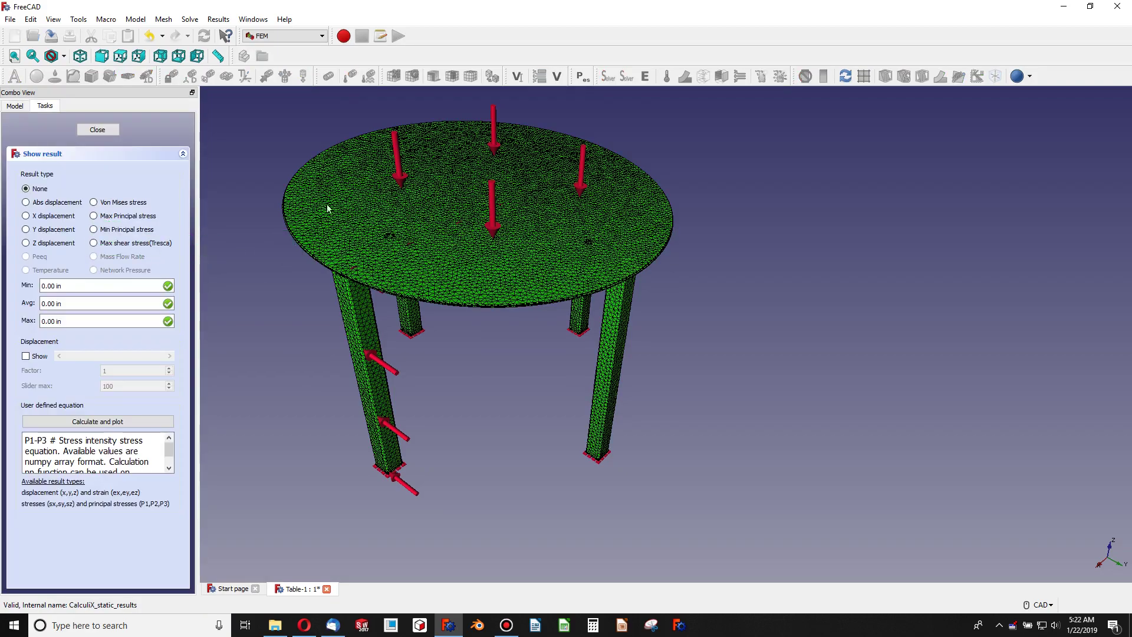
pyautogui.scroll(3, 273, 125)
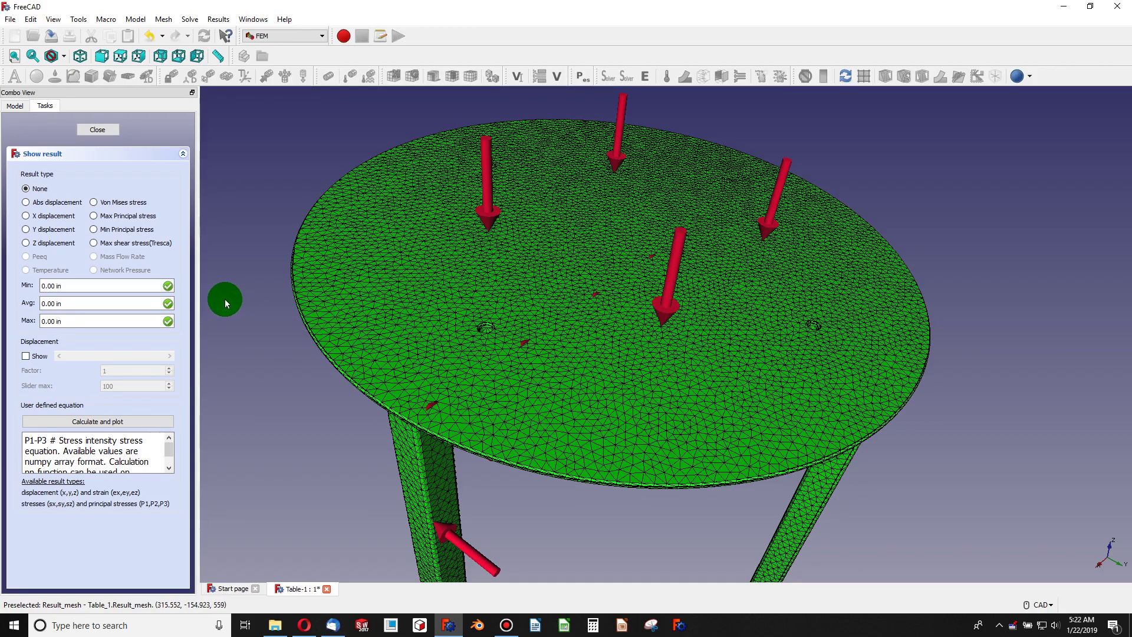
pyautogui.click(27, 204)
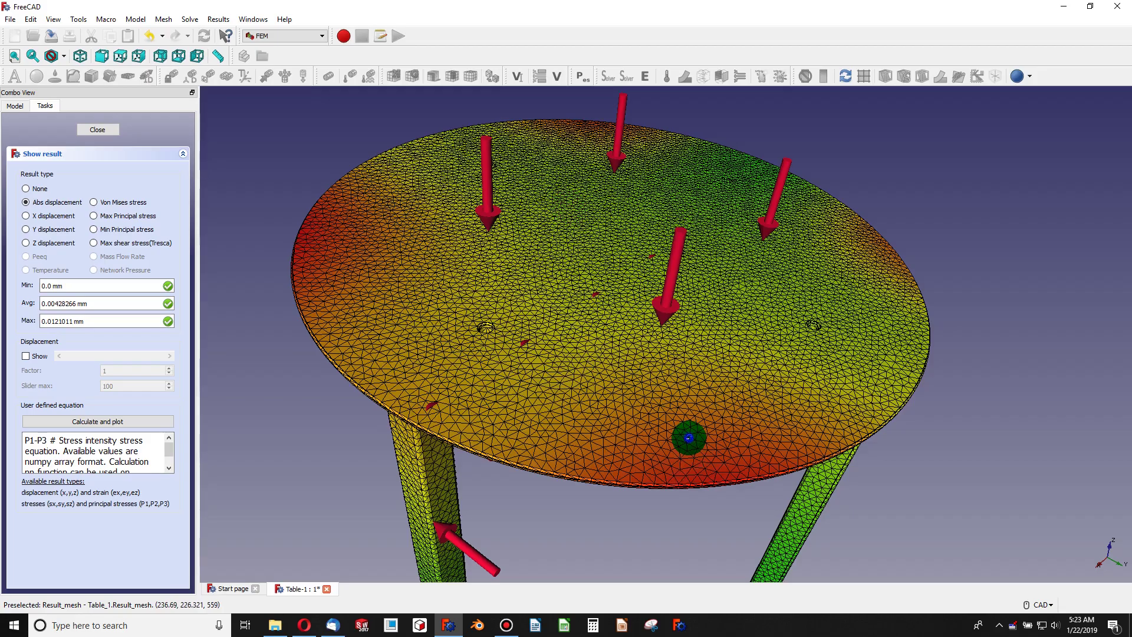
# Orbit and zoom to inspect the displacement colouring from beneath and above.
pyautogui.moveTo(689, 437); pyautogui.dragTo(682, 362, button='middle')
pyautogui.scroll(-3, 660, 412)
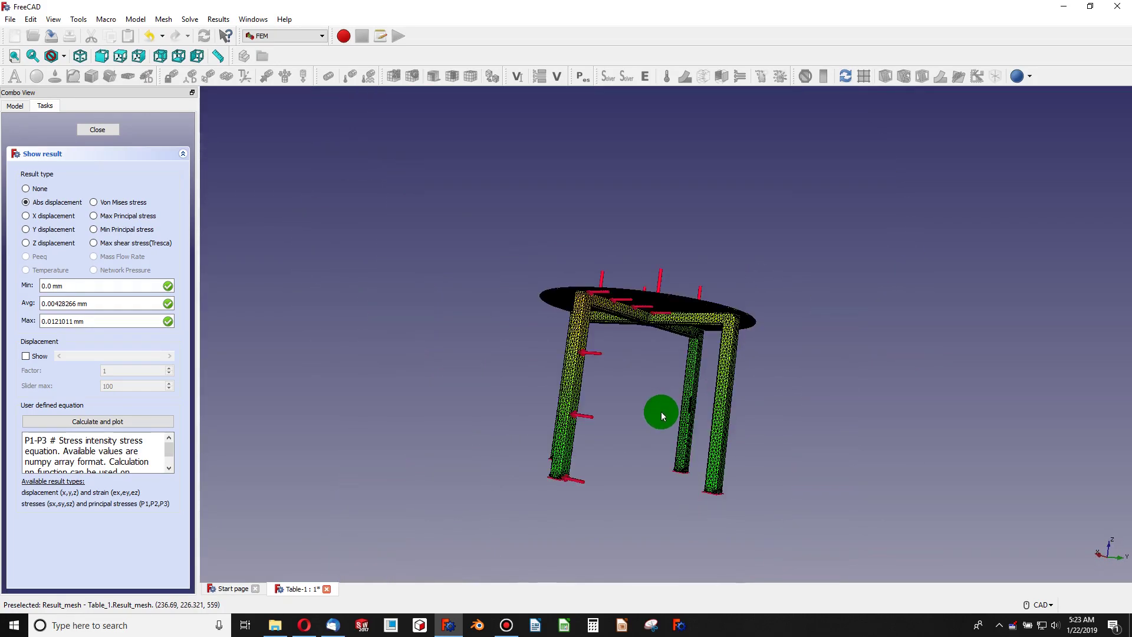
pyautogui.scroll(2, 653, 291)
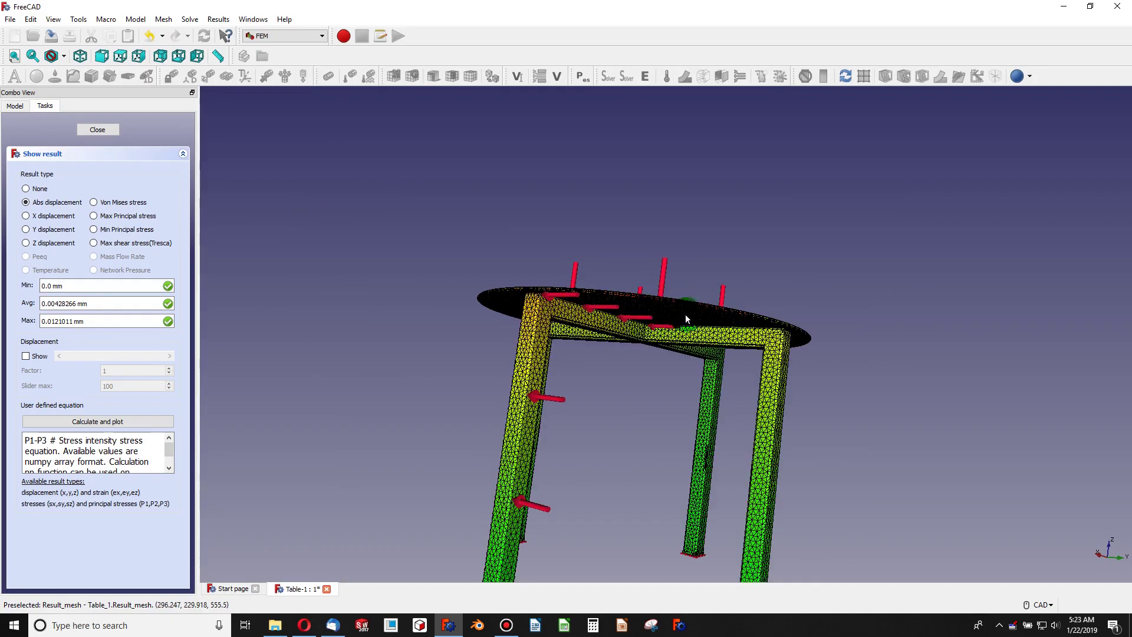
pyautogui.moveTo(671, 317); pyautogui.dragTo(669, 251, button='middle')
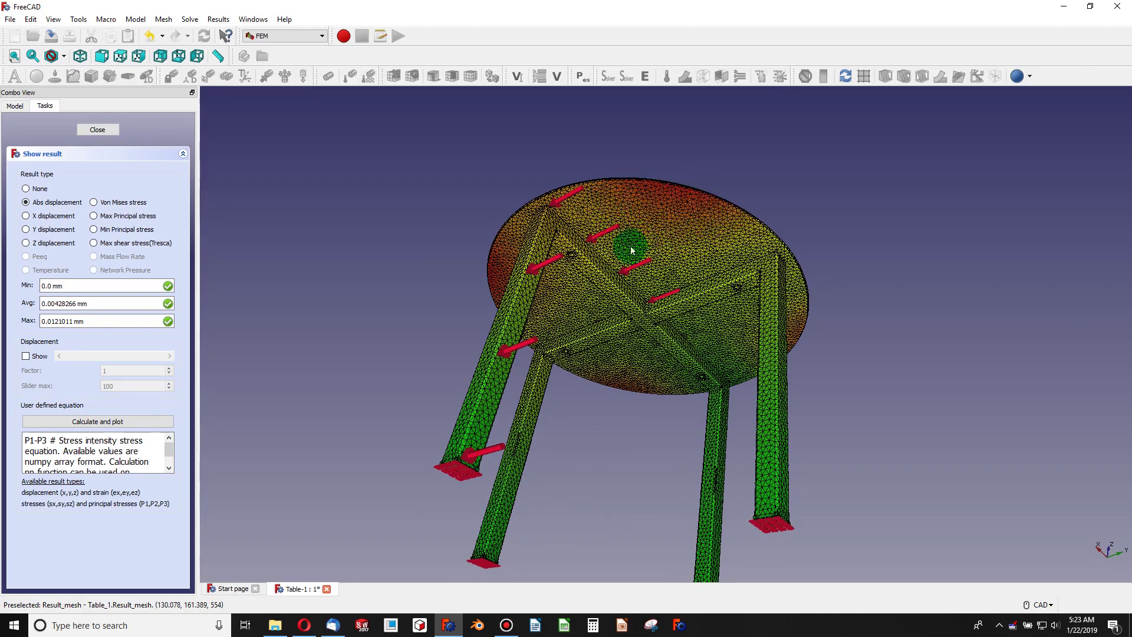
pyautogui.moveTo(641, 249); pyautogui.dragTo(633, 361, button='middle')
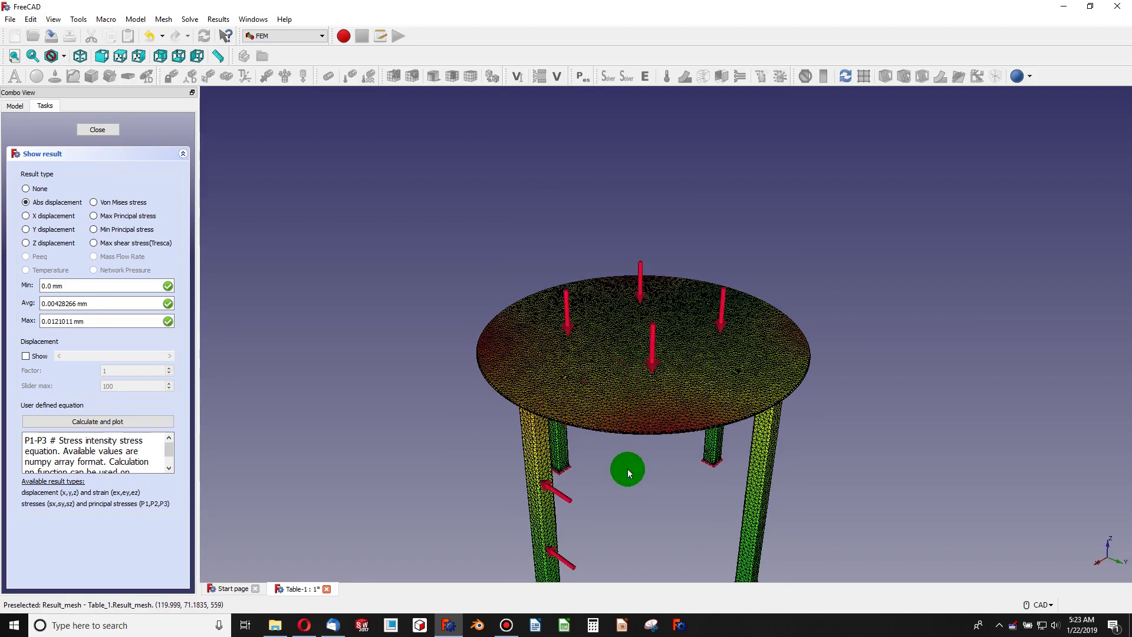
pyautogui.scroll(-2, 627, 472)
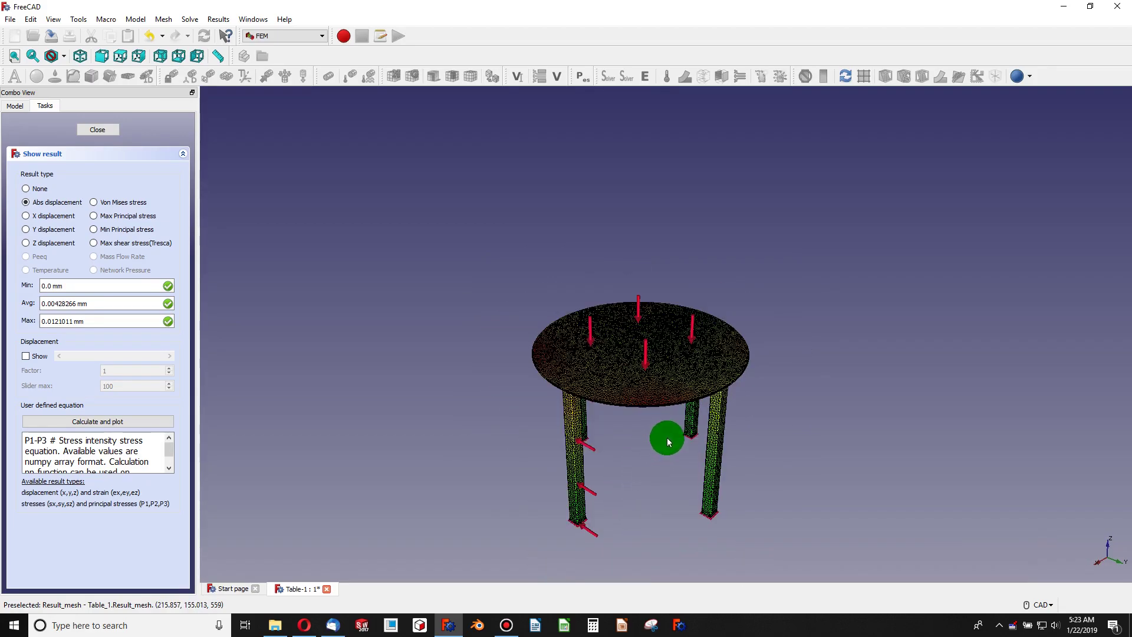
pyautogui.scroll(2, 669, 448)
pyautogui.scroll(2, 670, 530)
pyautogui.scroll(-1, 666, 489)
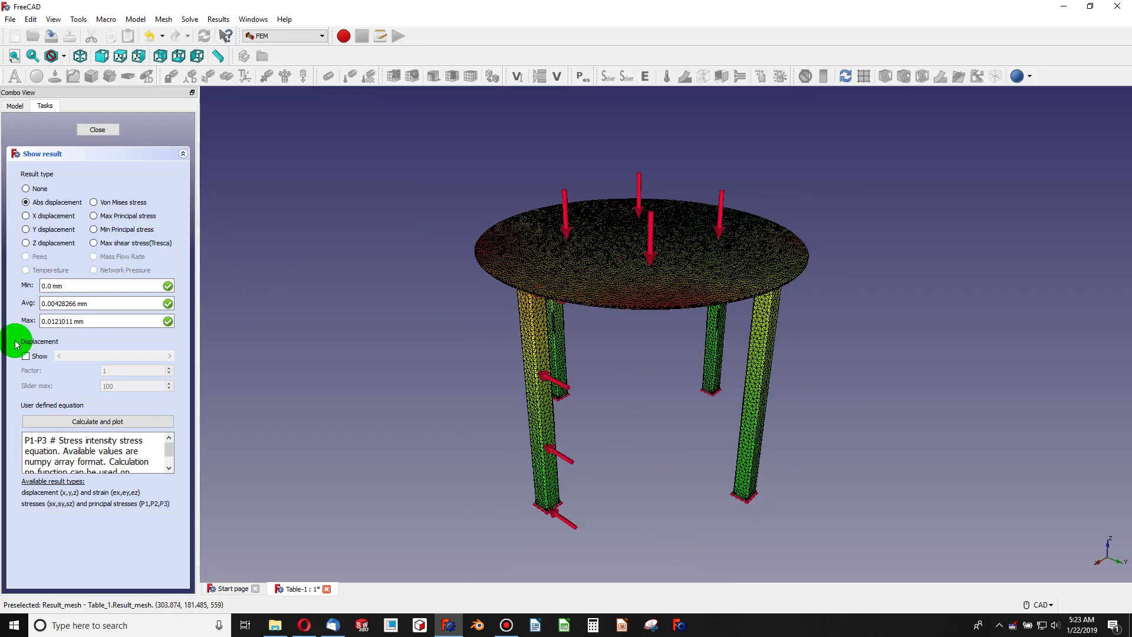
# Switch on the deformed-shape display and raise the exaggeration factor.
pyautogui.click(25, 356)
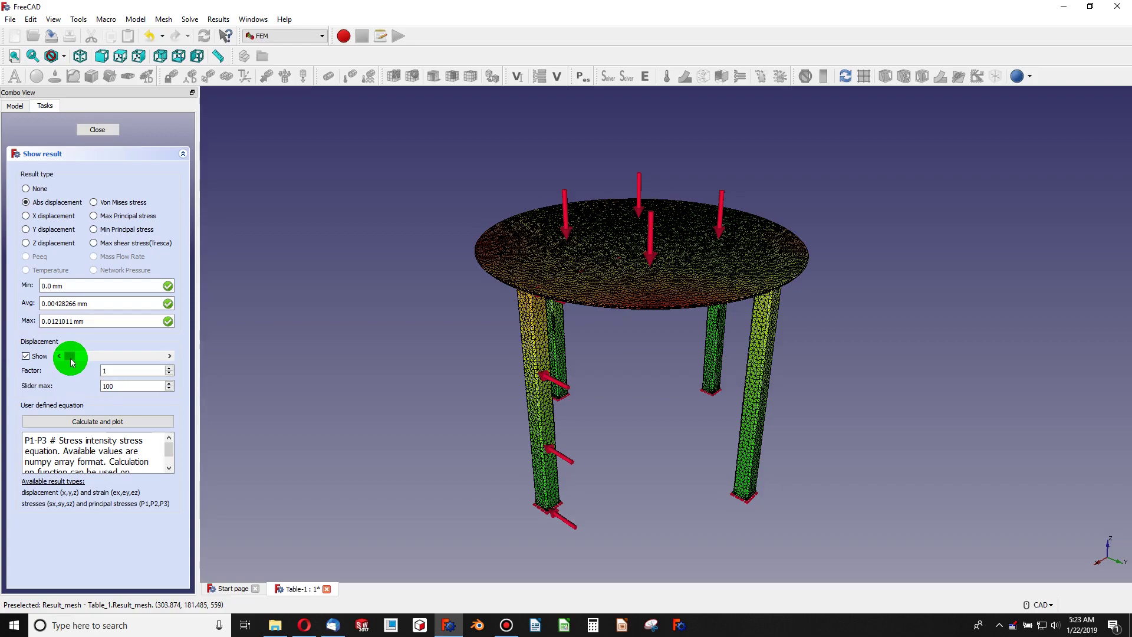
pyautogui.moveTo(71, 361); pyautogui.dragTo(32, 363)
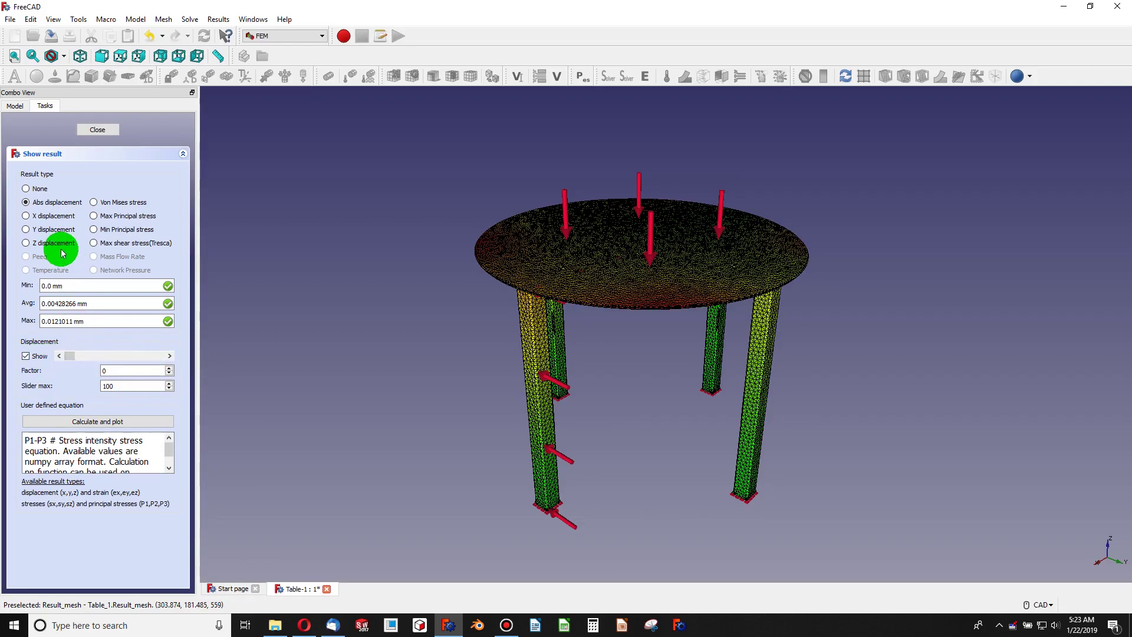
pyautogui.scroll(-4, 466, 354)
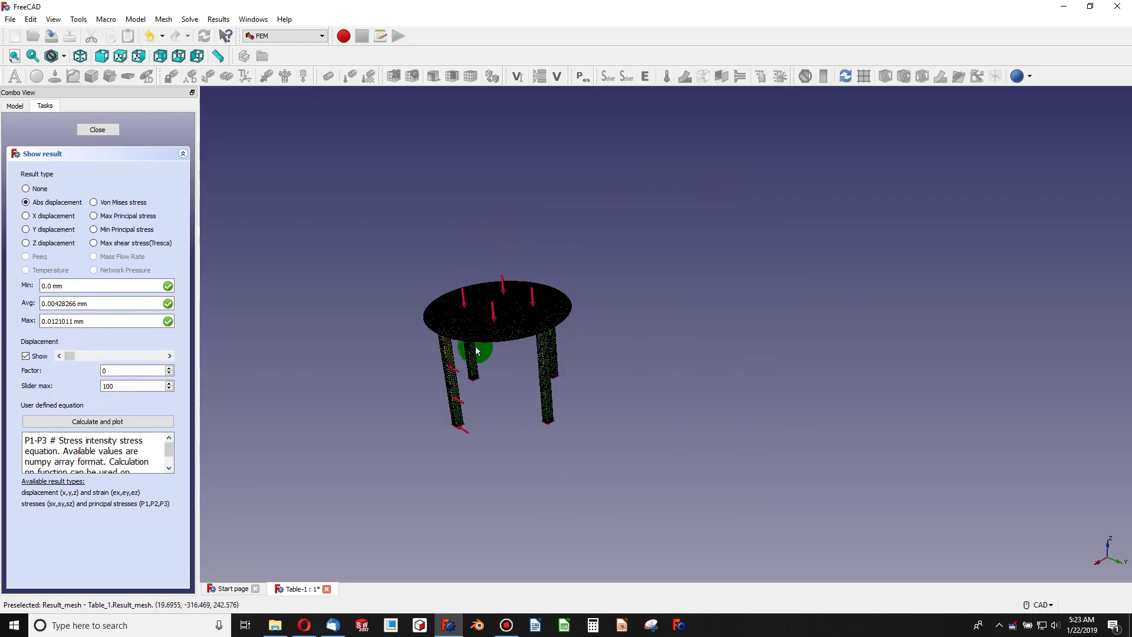
pyautogui.scroll(4, 480, 341)
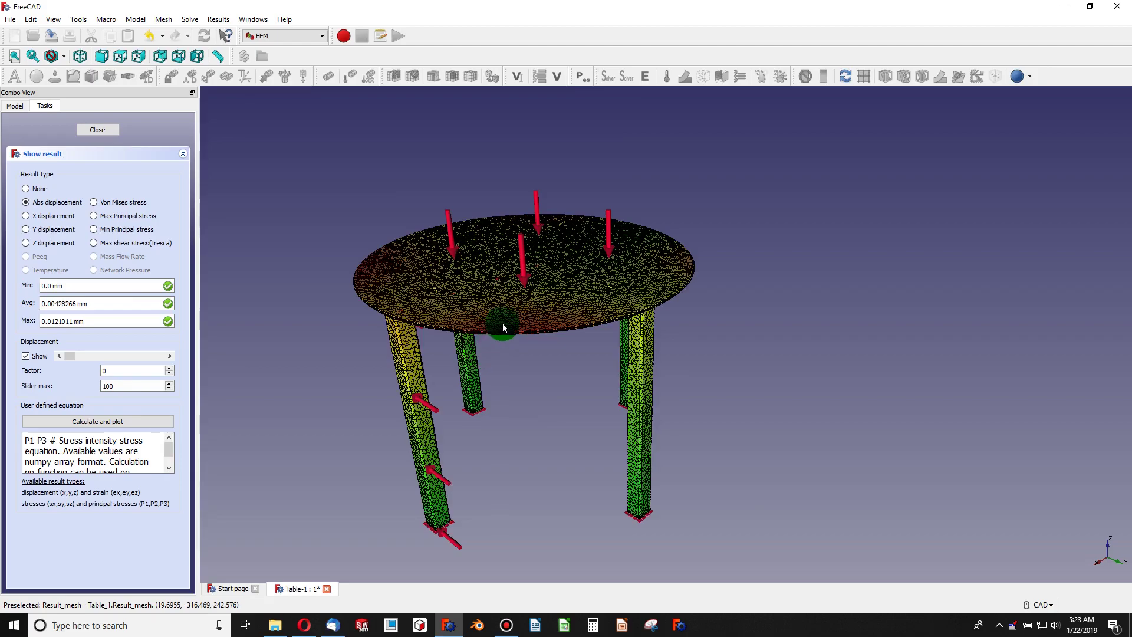
pyautogui.scroll(4, 502, 327)
pyautogui.scroll(-1, 513, 327)
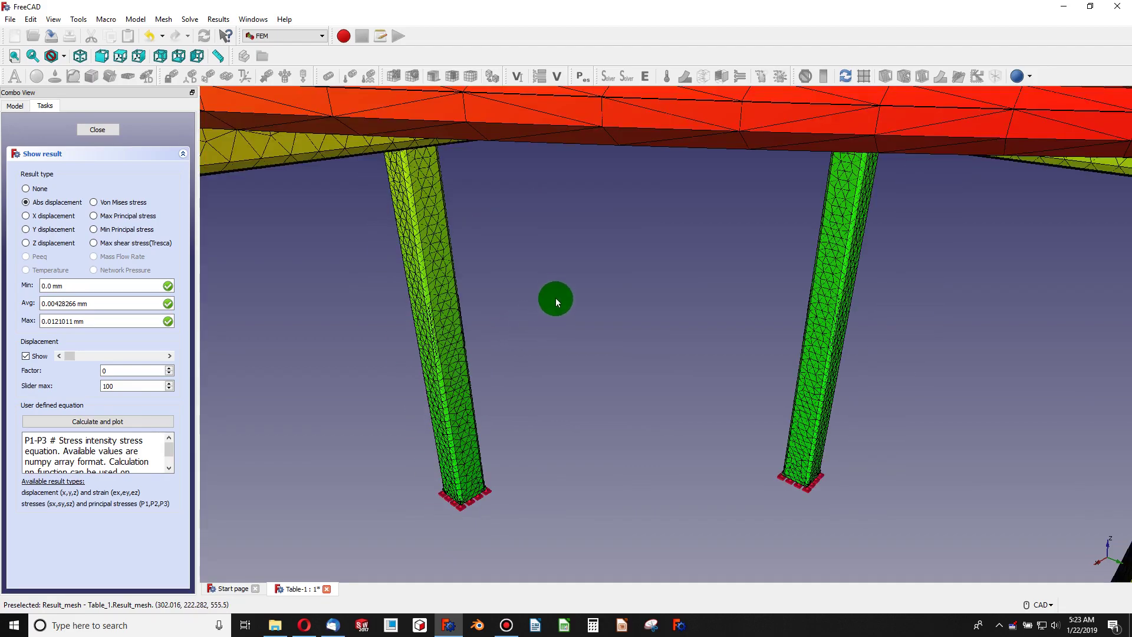
pyautogui.scroll(-3, 554, 294)
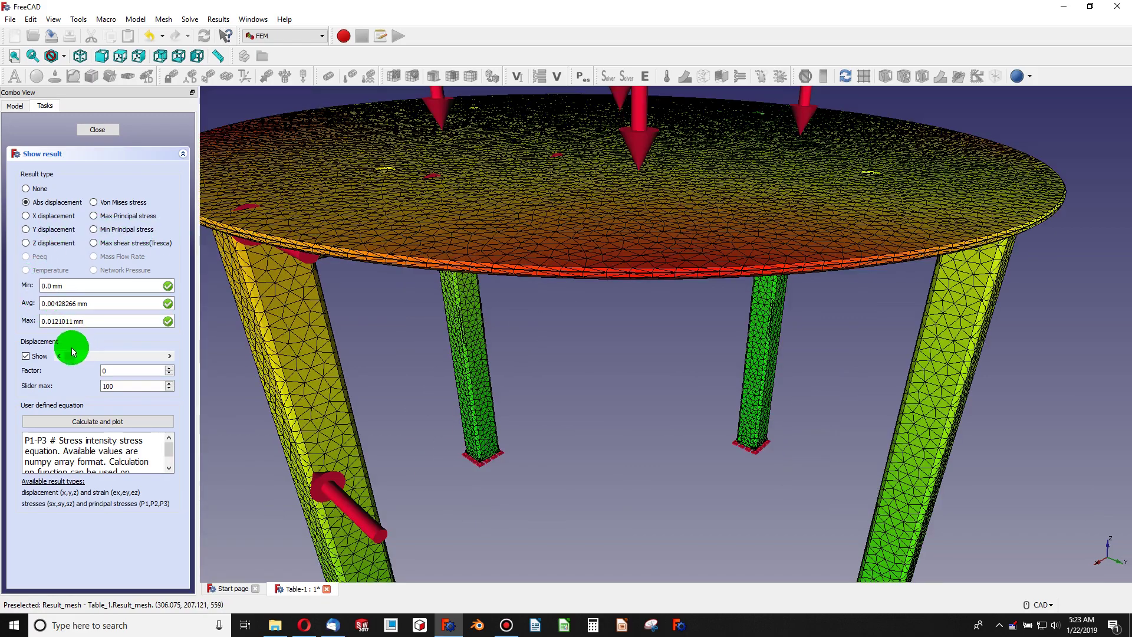
# Nudge the exaggeration factor up with the arrows, then sweep it back to 0.
pyautogui.moveTo(72, 352)
pyautogui.mouseDown()
pyautogui.moveTo(190, 354)
pyautogui.moveTo(70, 355)
pyautogui.mouseUp()
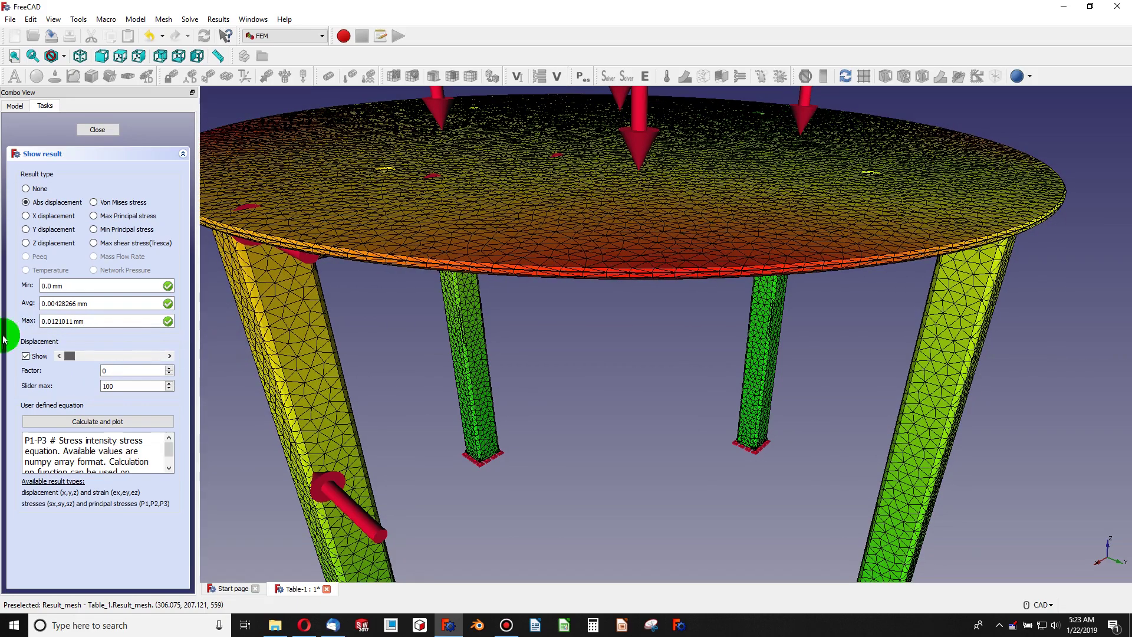
pyautogui.click(170, 355)
pyautogui.click(169, 355)
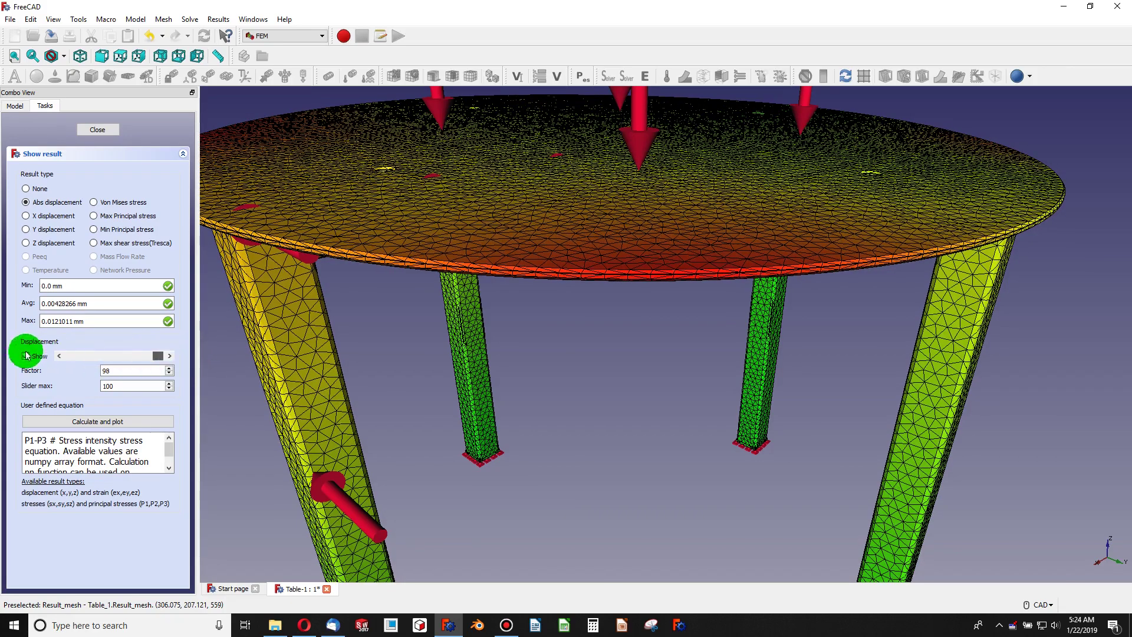
pyautogui.click(169, 356)
pyautogui.click(169, 355)
pyautogui.click(169, 355)
pyautogui.moveTo(74, 356); pyautogui.dragTo(7, 361)
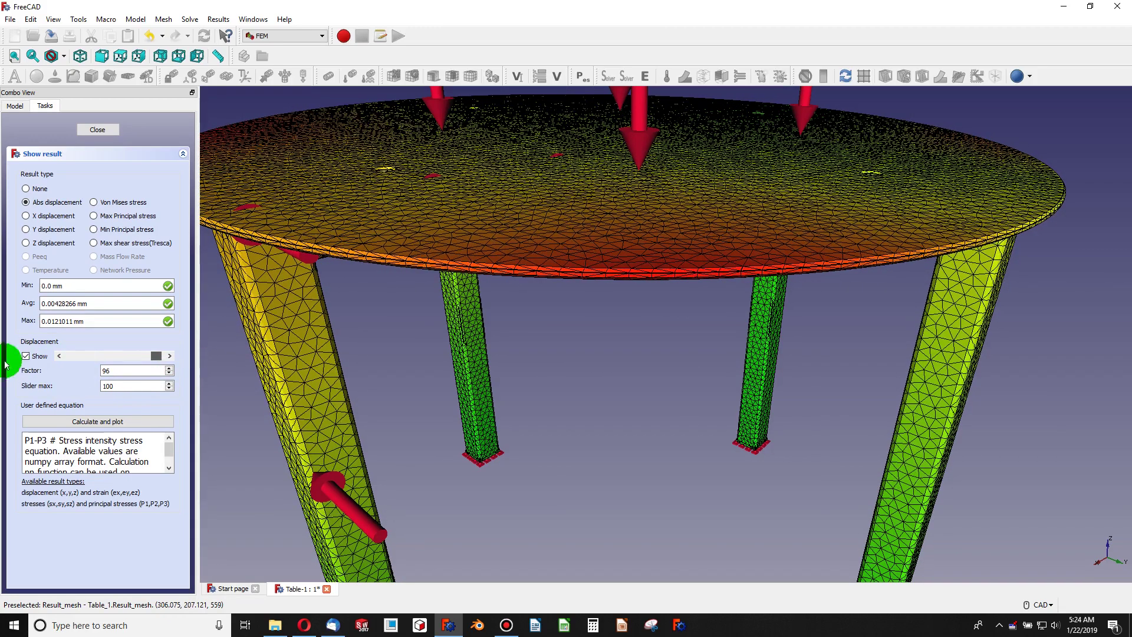
pyautogui.moveTo(145, 357); pyautogui.dragTo(10, 353)
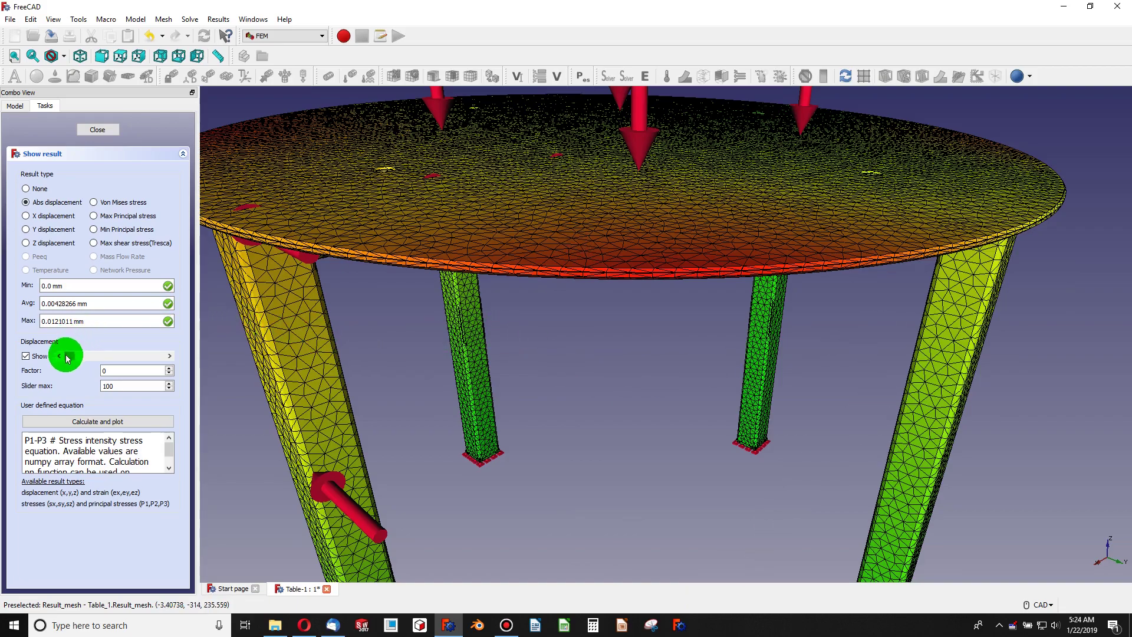
# Set the slider maximum to 1000 and preview the deformation at factor 118.
pyautogui.doubleClick(109, 386)
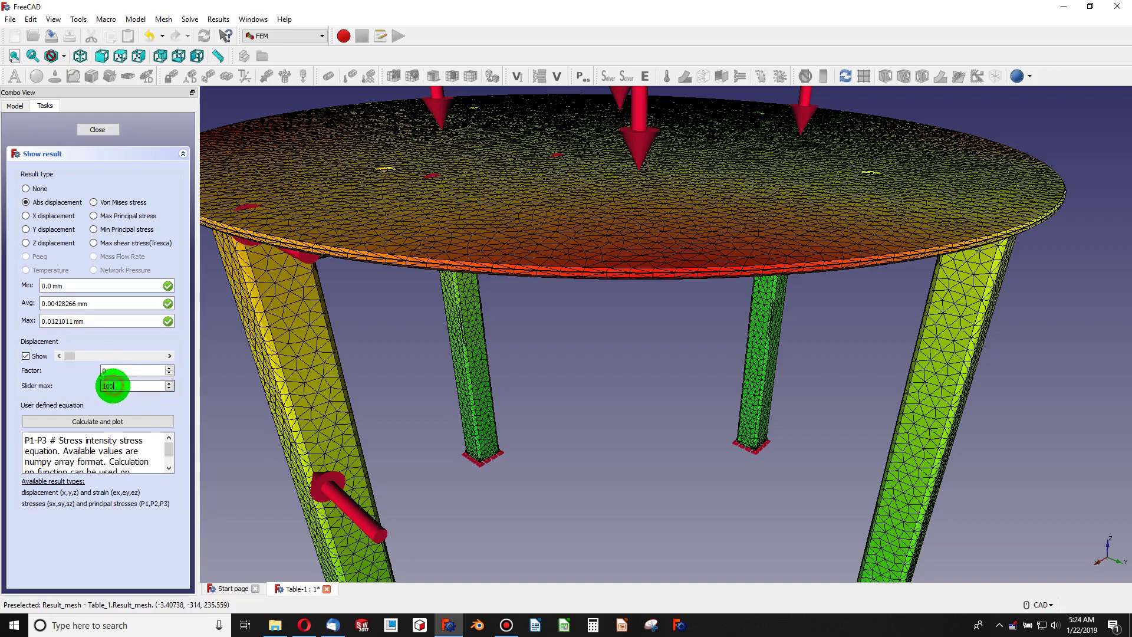
pyautogui.write('1000')
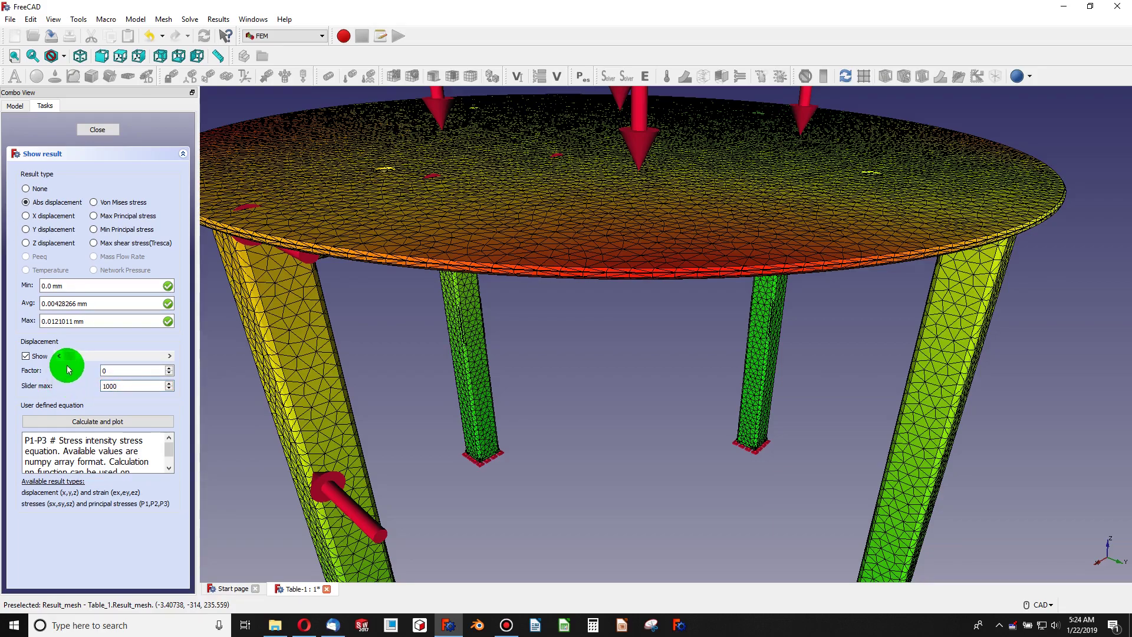
pyautogui.moveTo(69, 356)
pyautogui.mouseDown()
pyautogui.moveTo(206, 361)
pyautogui.moveTo(70, 362)
pyautogui.mouseUp()
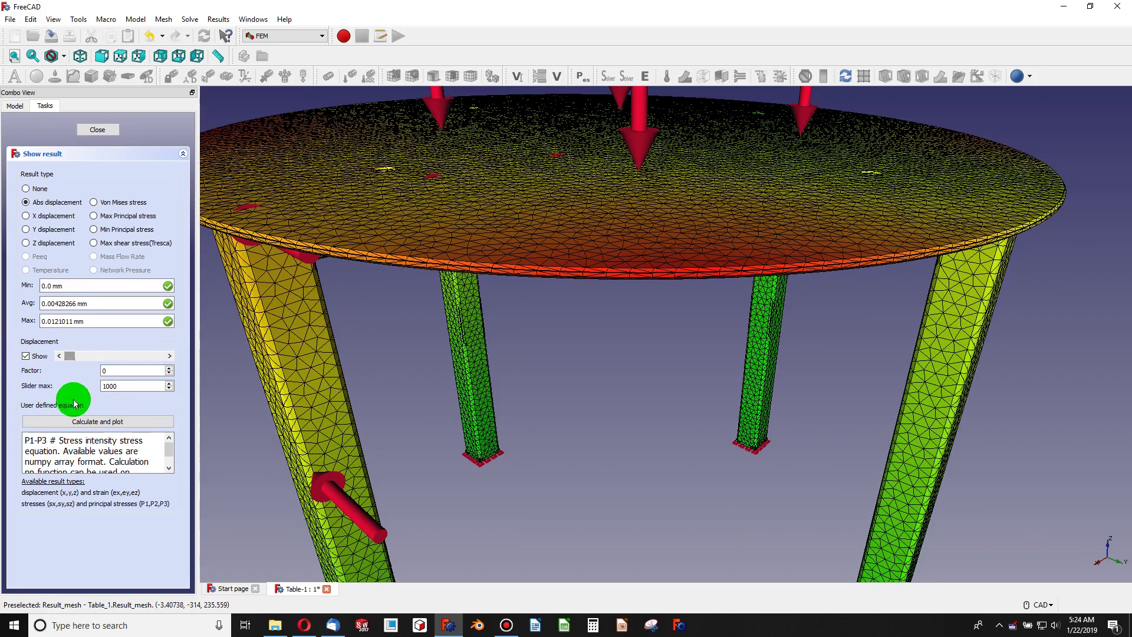
# Re-enter 1000 as slider maximum, toggle deformation between factor 10000 and undeformed, ending at 0.
pyautogui.doubleClick(133, 386)
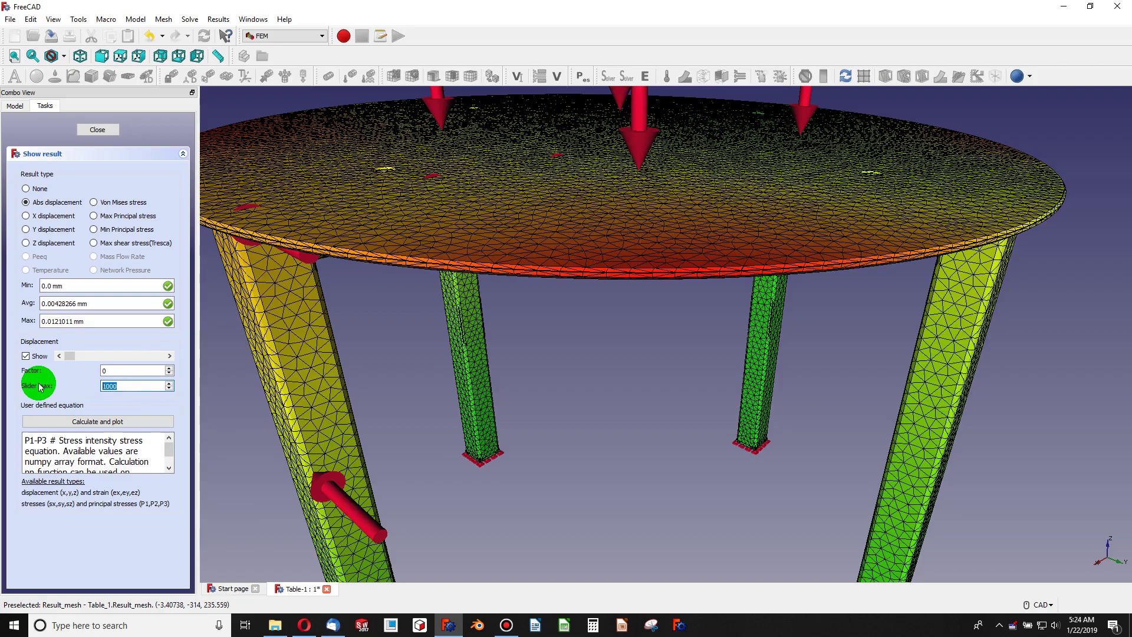
pyautogui.write('1000')
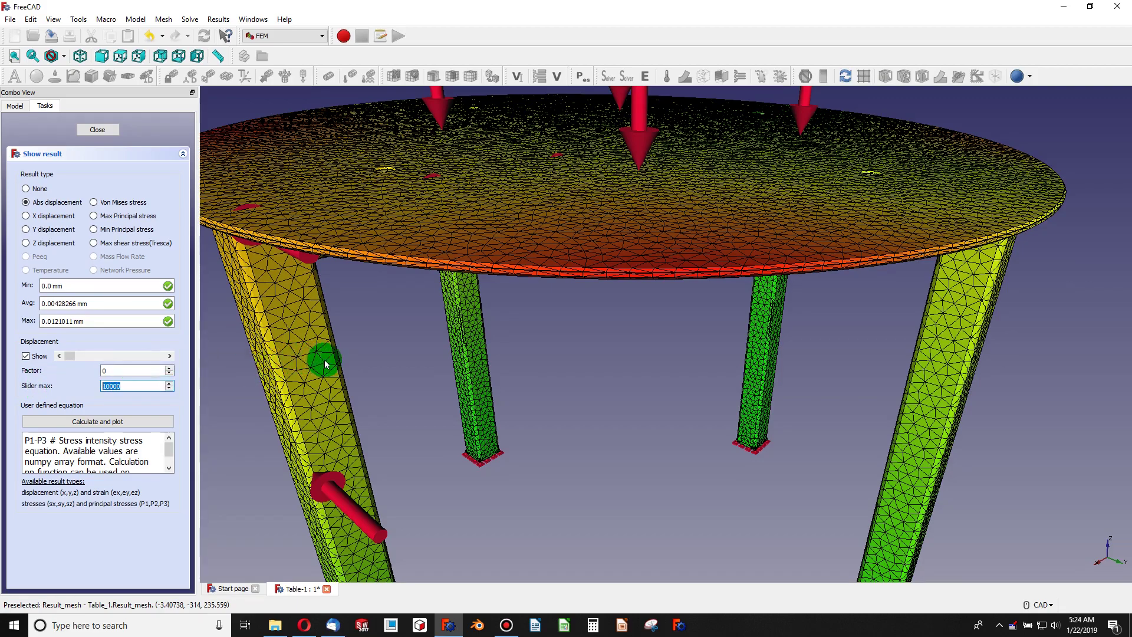
pyautogui.scroll(5, 362, 365)
pyautogui.scroll(-8, 362, 365)
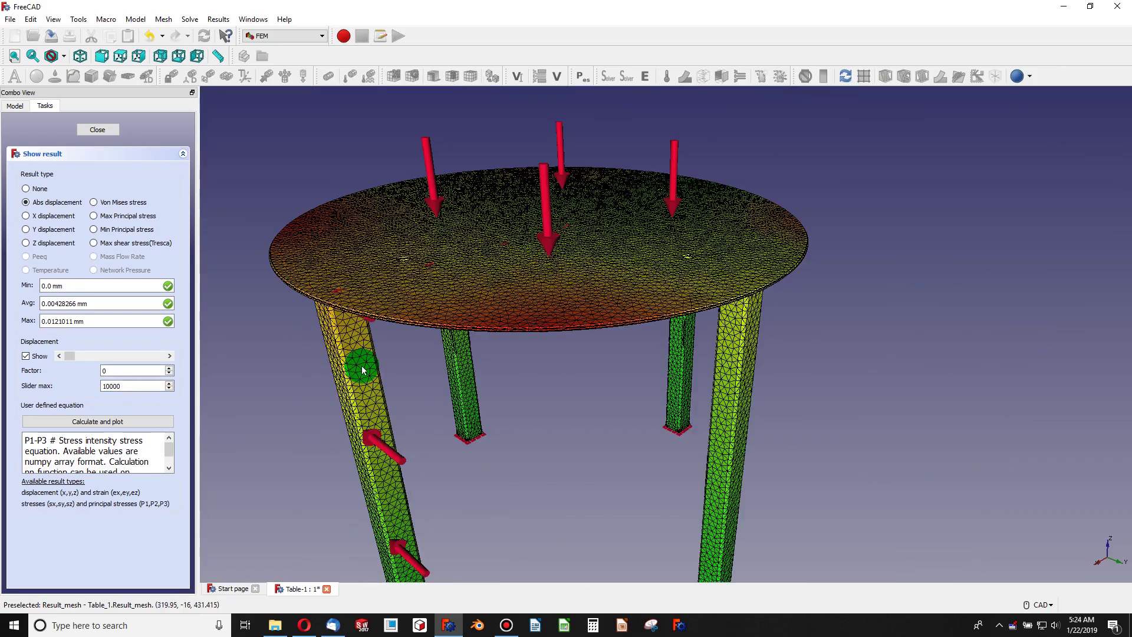
pyautogui.scroll(3, 389, 353)
pyautogui.scroll(2, 396, 347)
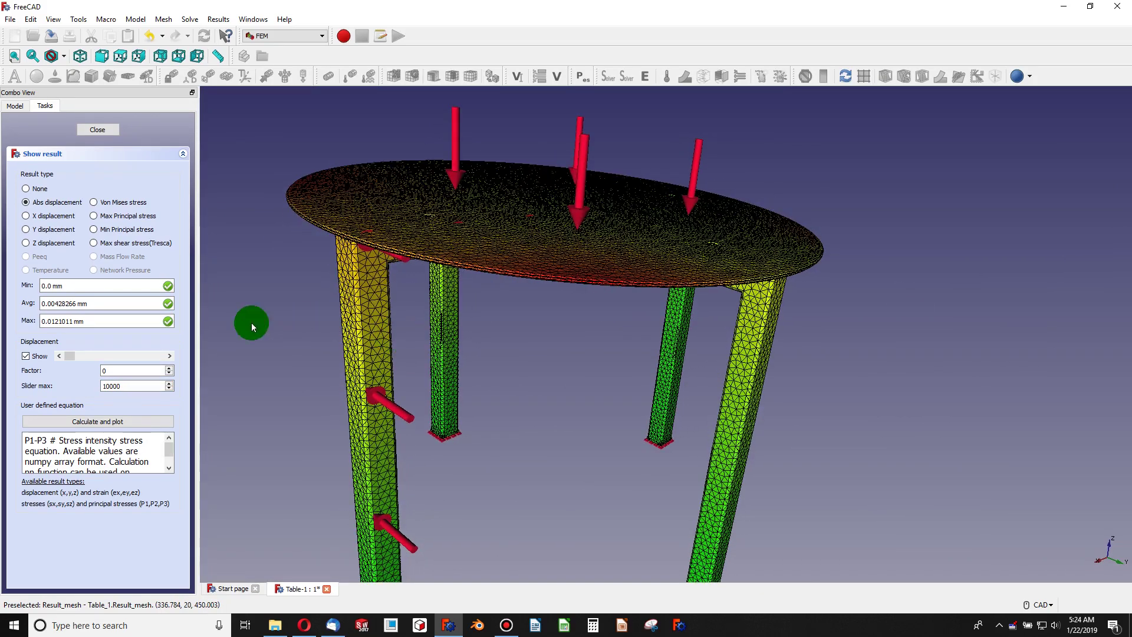
pyautogui.moveTo(73, 360); pyautogui.dragTo(202, 356)
pyautogui.moveTo(128, 357); pyautogui.dragTo(45, 348)
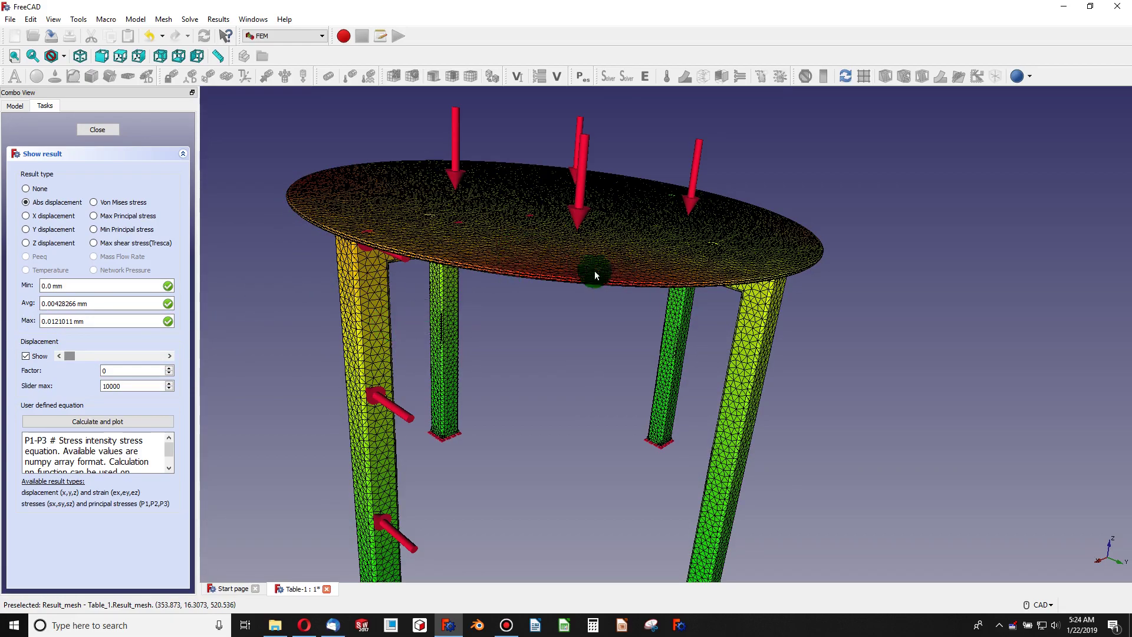
pyautogui.moveTo(69, 355); pyautogui.dragTo(185, 360)
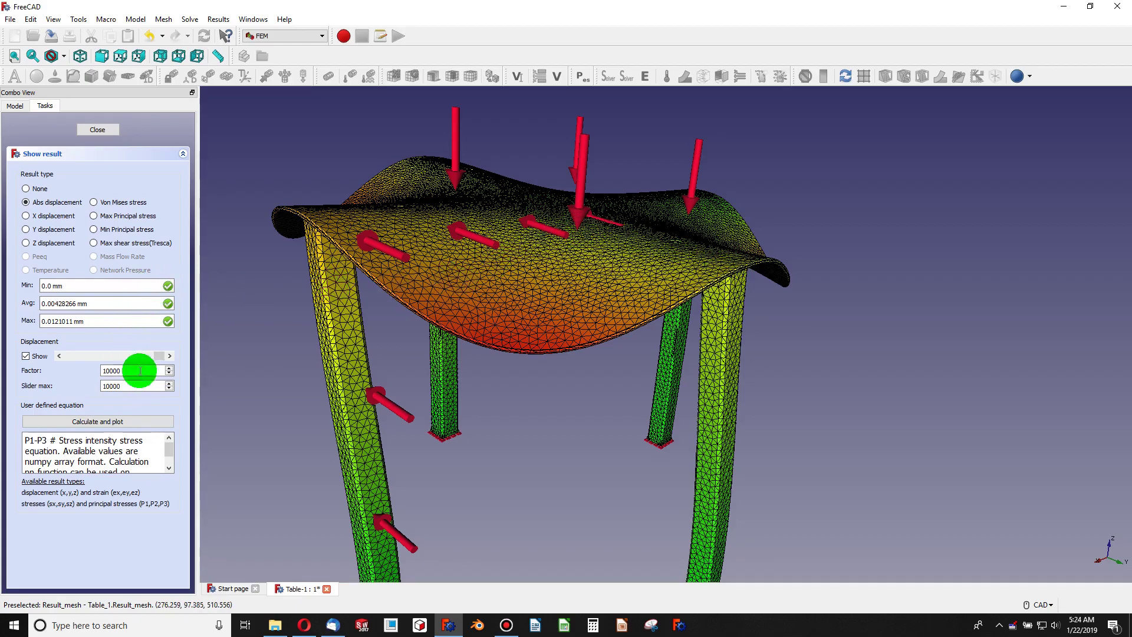
pyautogui.moveTo(164, 363); pyautogui.dragTo(25, 356)
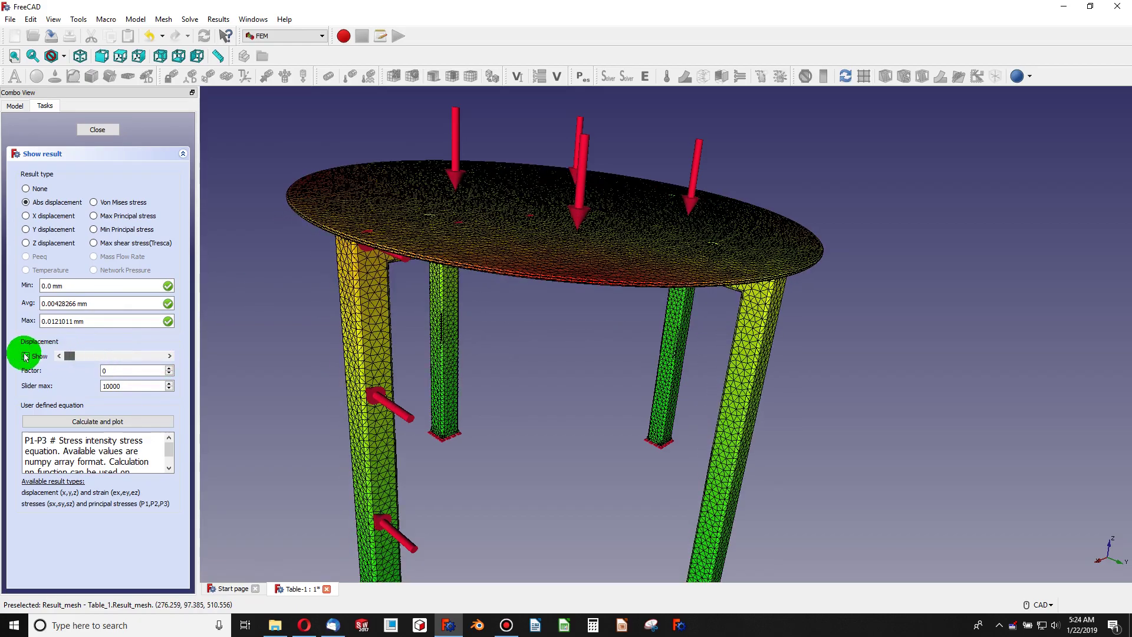
# Colour the mesh by von Mises stress (max 1.23893 MPa) and orbit to a new angle.
pyautogui.click(94, 202)
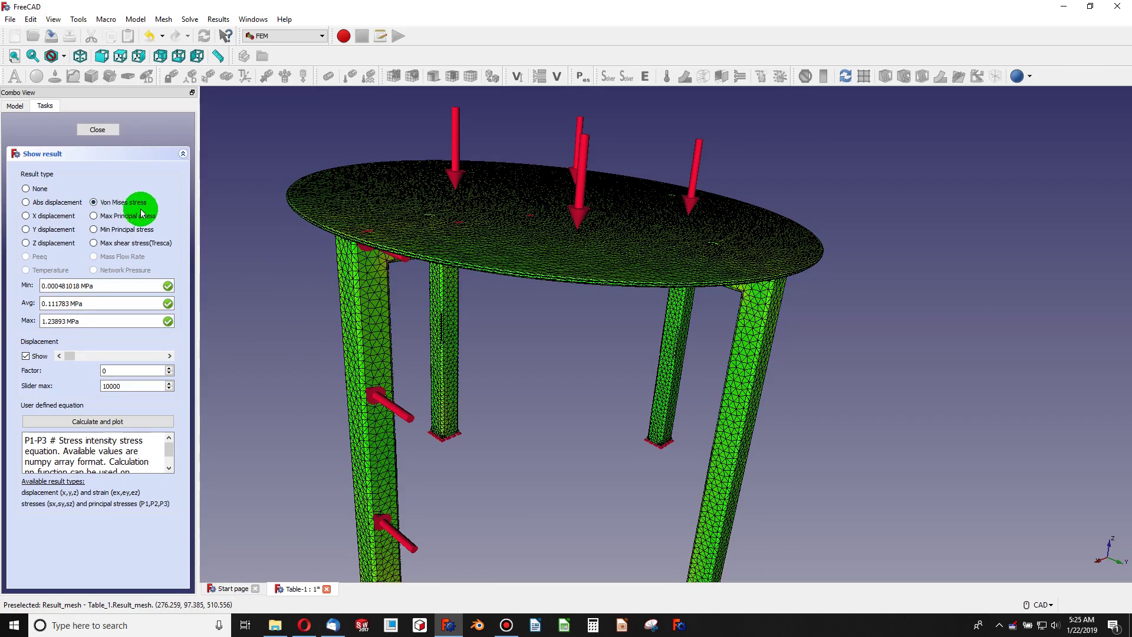
pyautogui.moveTo(522, 346); pyautogui.dragTo(512, 375, button='middle')
pyautogui.scroll(-2, 410, 347)
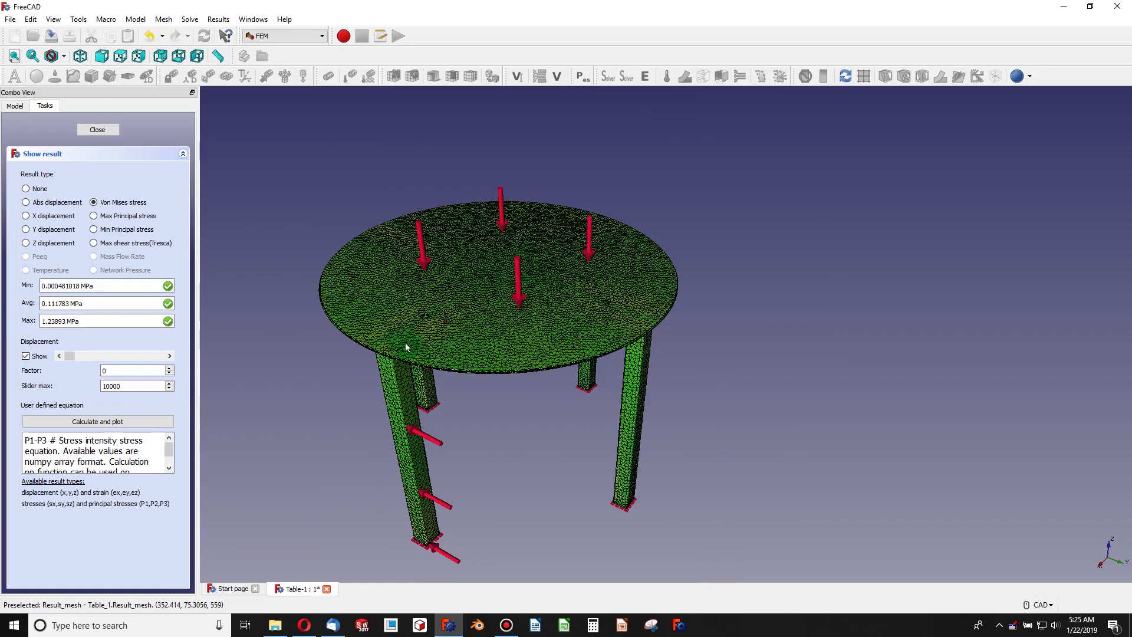
pyautogui.scroll(10, 407, 354)
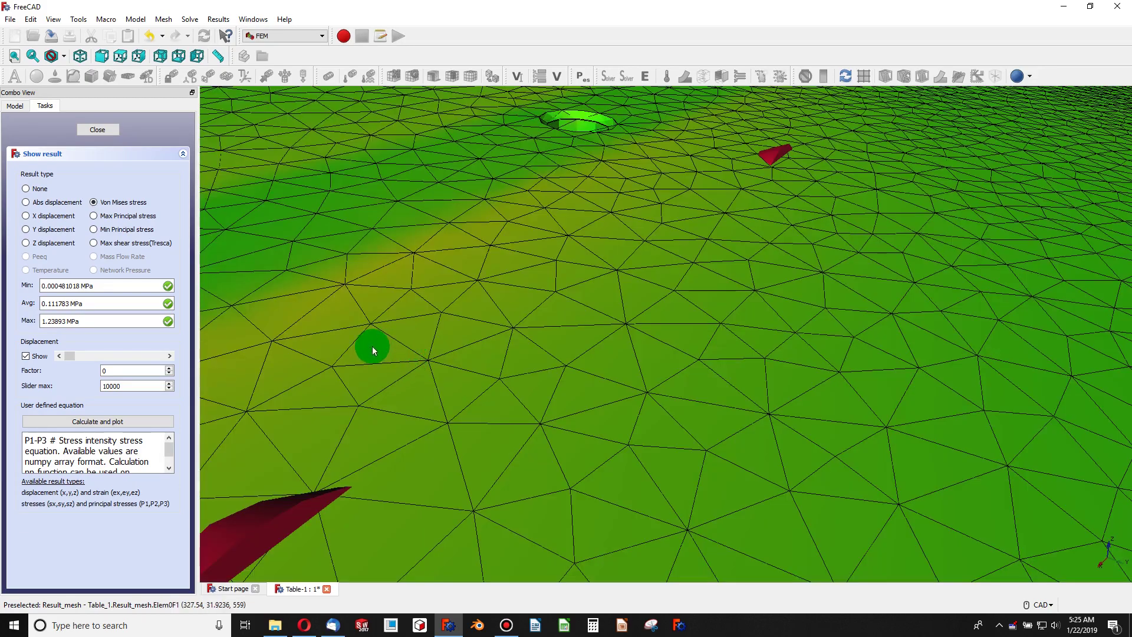
pyautogui.scroll(-10, 374, 345)
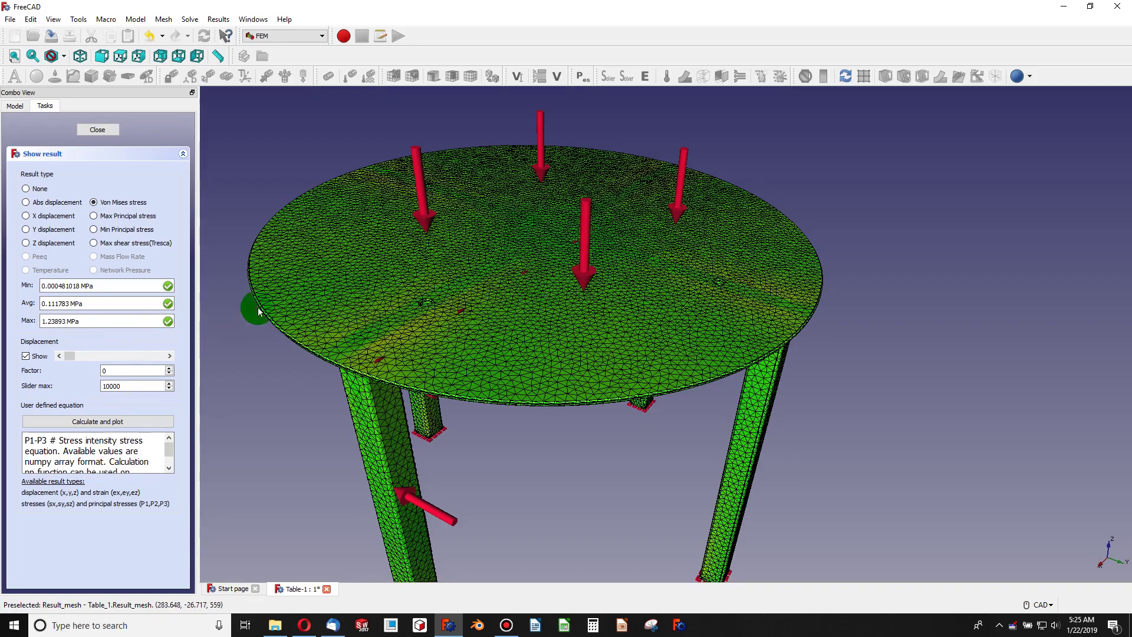
# Exaggerate the stressed table's deformation to factor 10000 and zoom to inspect it.
pyautogui.moveTo(70, 356); pyautogui.dragTo(175, 363)
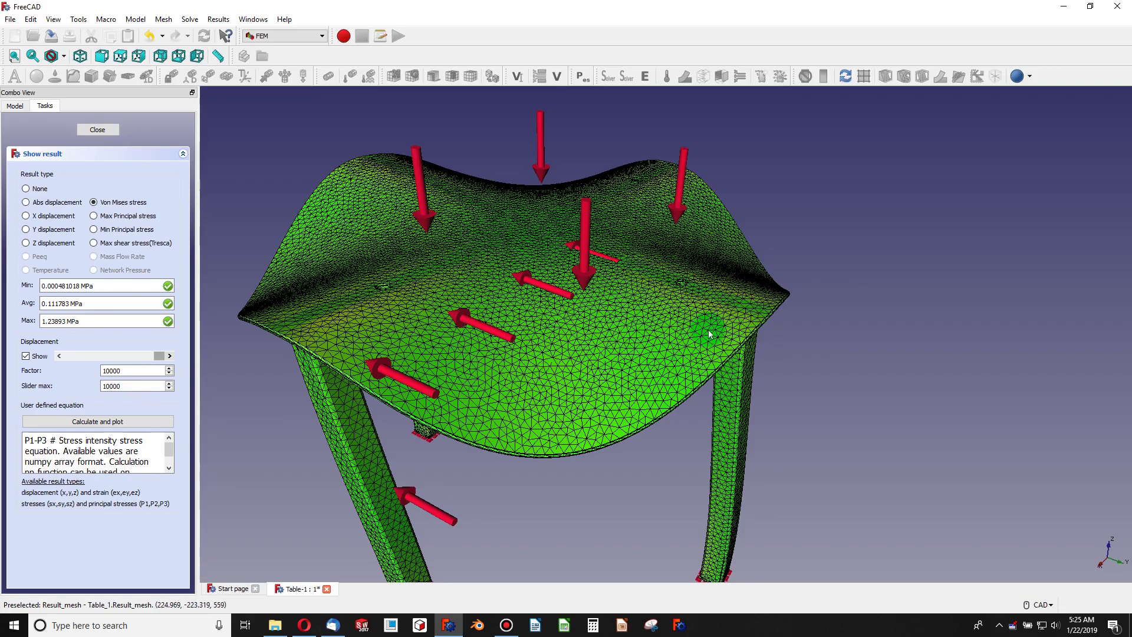
pyautogui.scroll(-2, 627, 379)
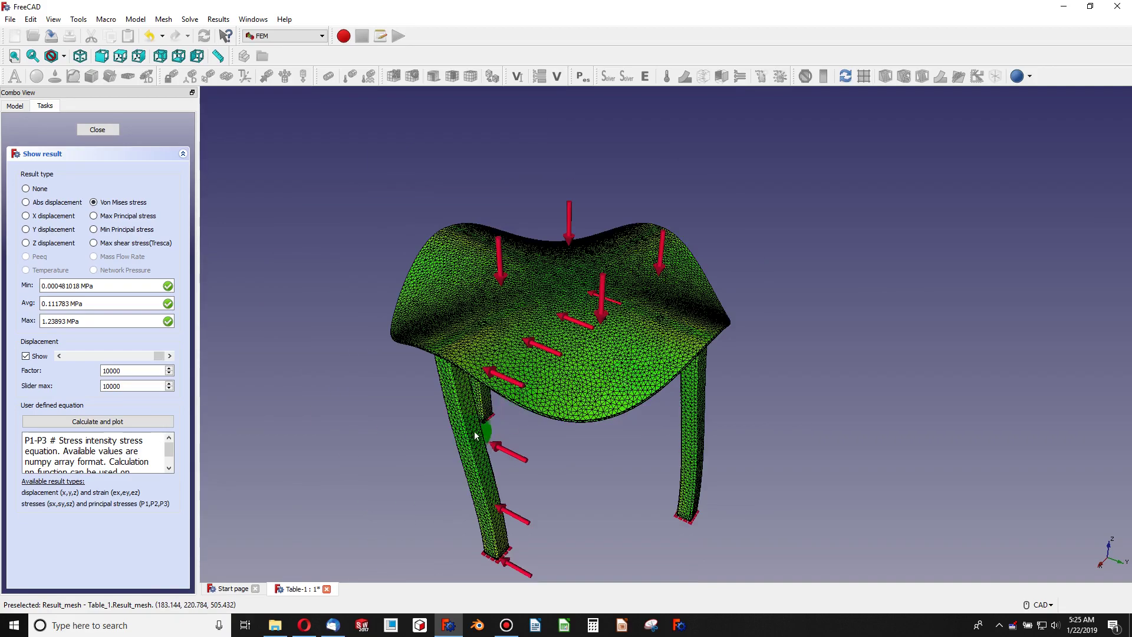
pyautogui.scroll(4, 496, 557)
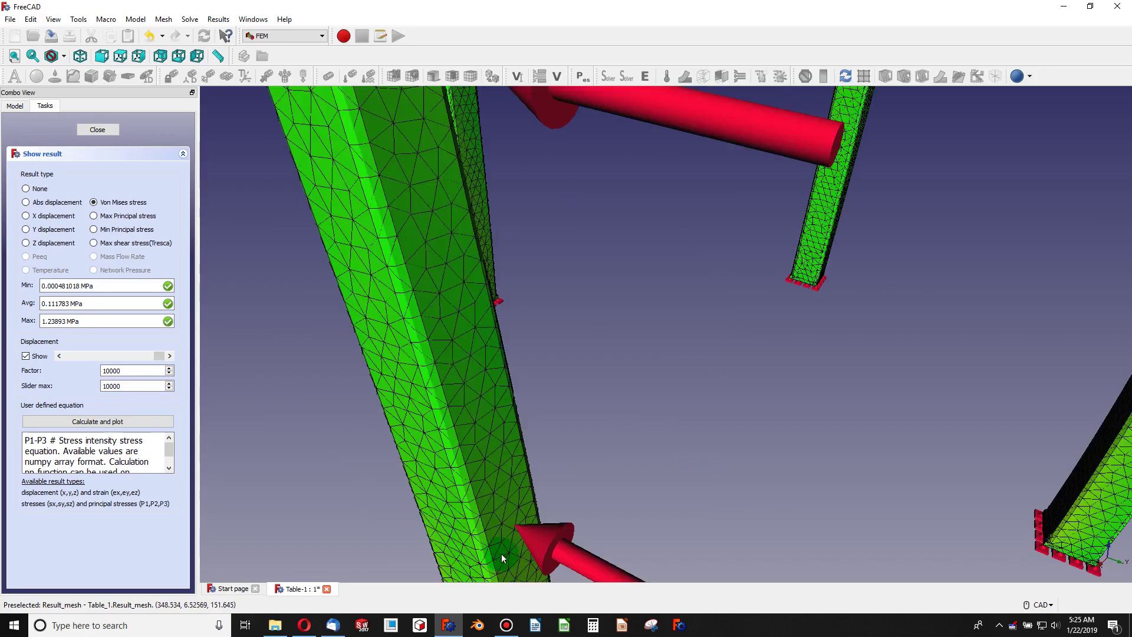
pyautogui.scroll(-1, 598, 377)
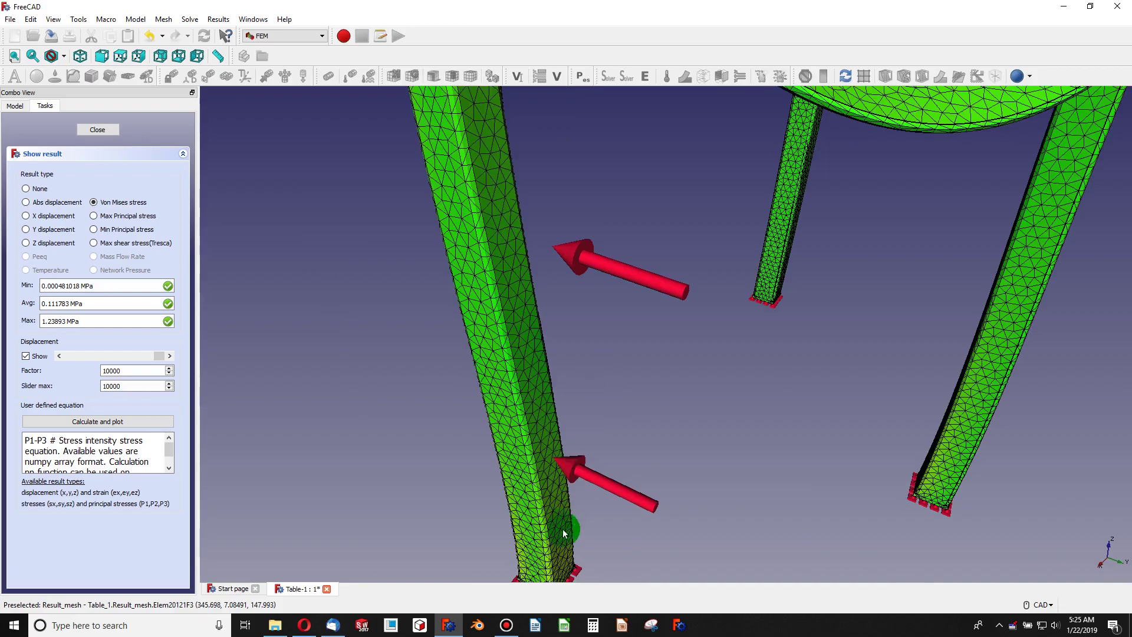
pyautogui.scroll(4, 568, 567)
pyautogui.scroll(-6, 587, 506)
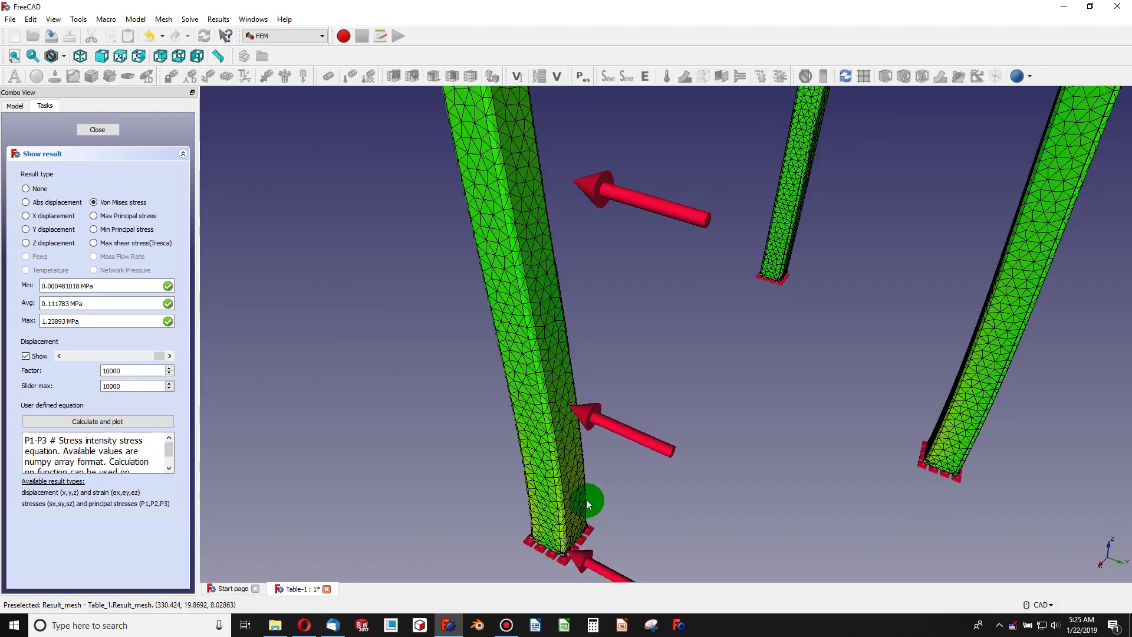
pyautogui.scroll(2, 695, 254)
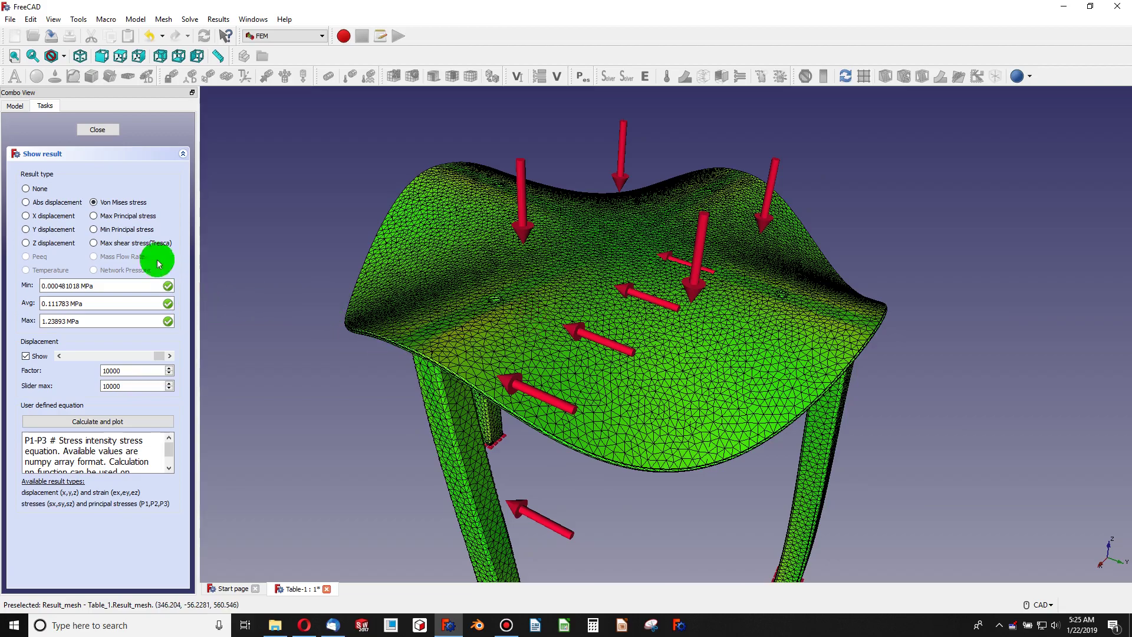
# Colour the mesh in turn by X, Y and Z displacement, min principal stress, then max shear stress (Tresca).
pyautogui.click(27, 216)
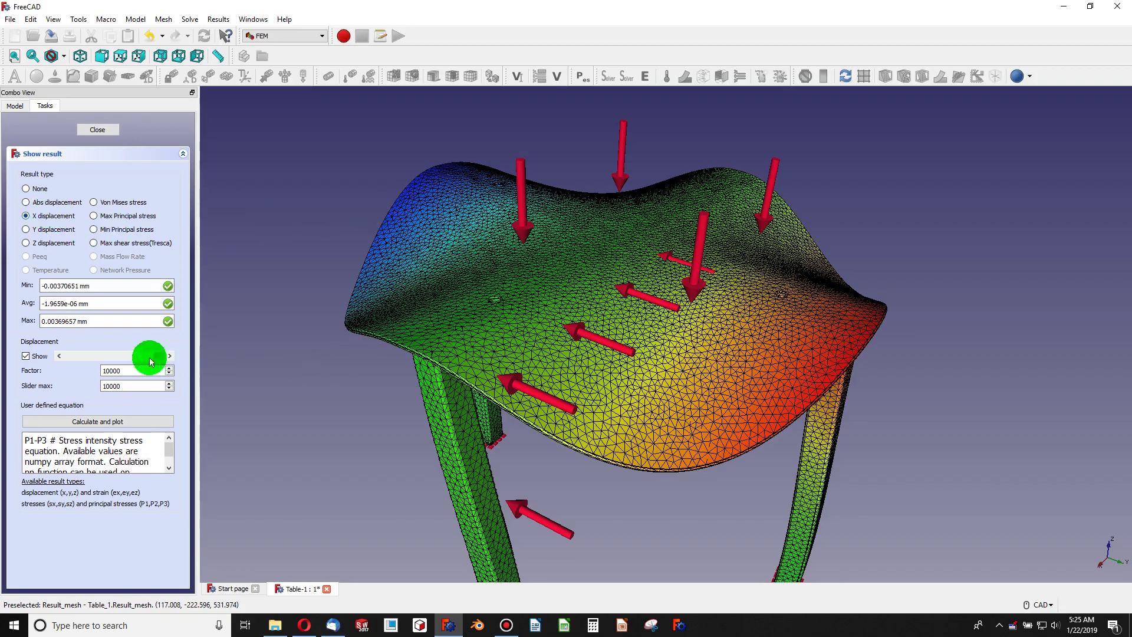
pyautogui.click(27, 230)
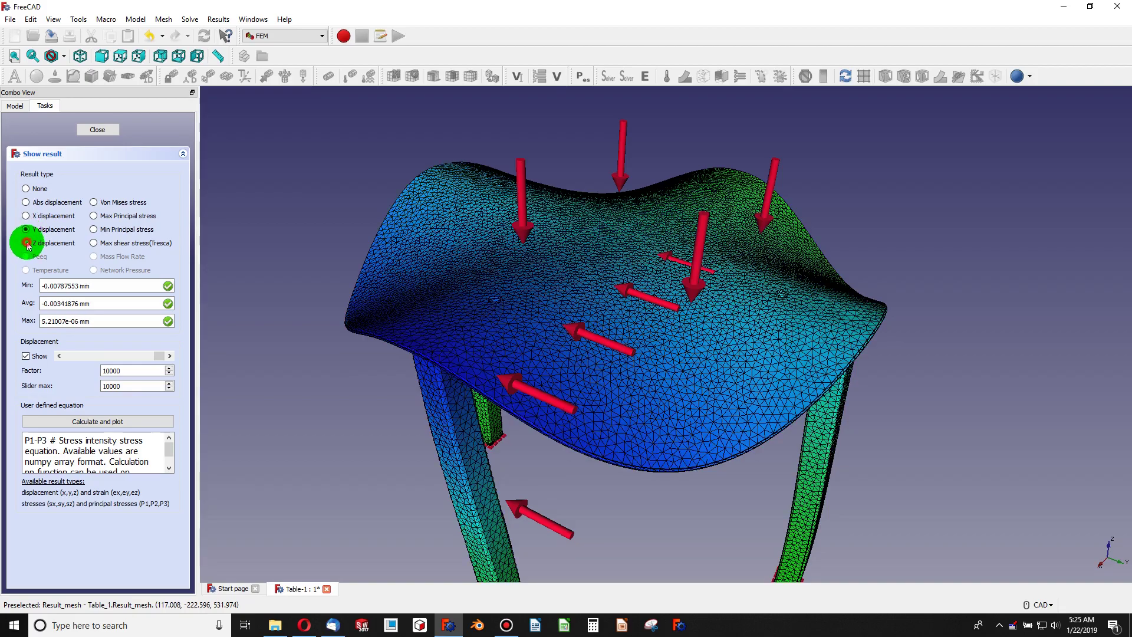
pyautogui.click(26, 243)
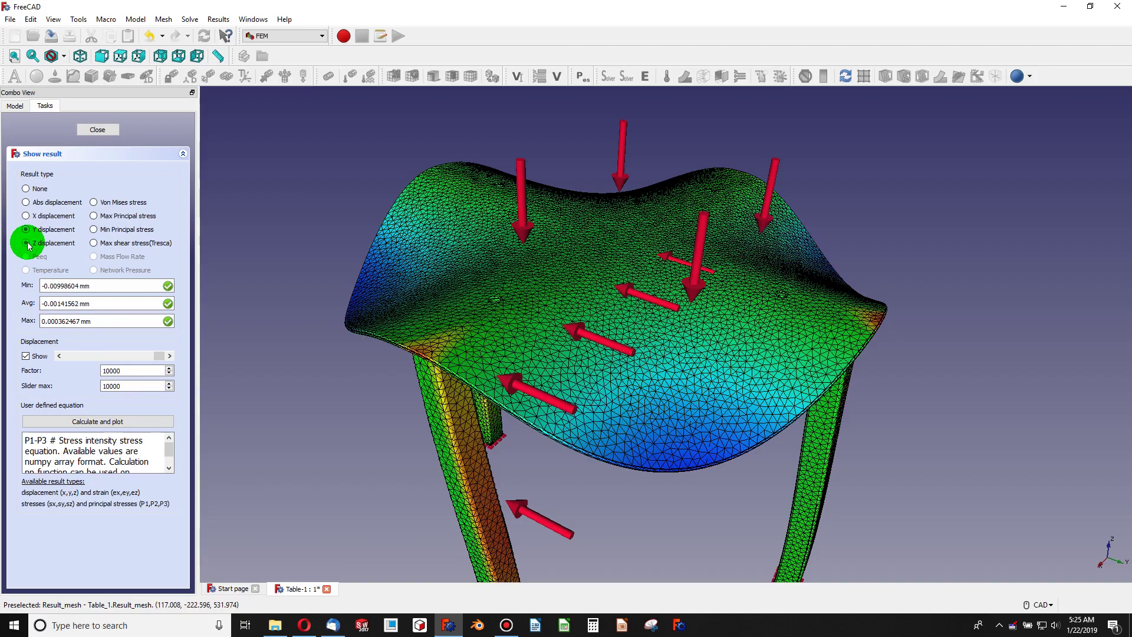
pyautogui.click(94, 230)
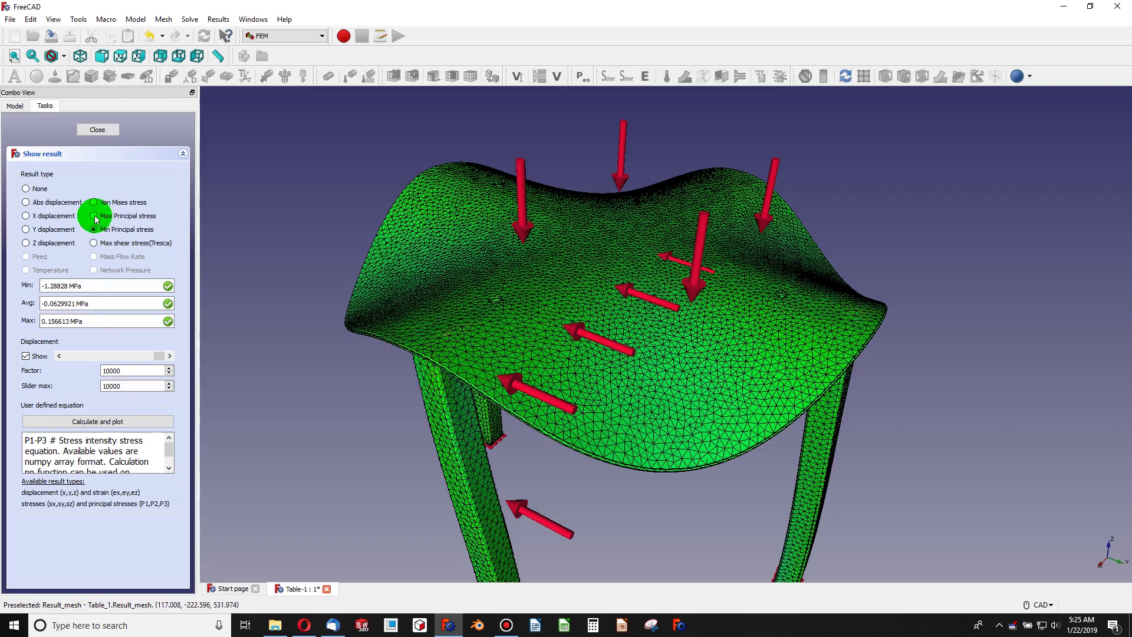
pyautogui.click(93, 242)
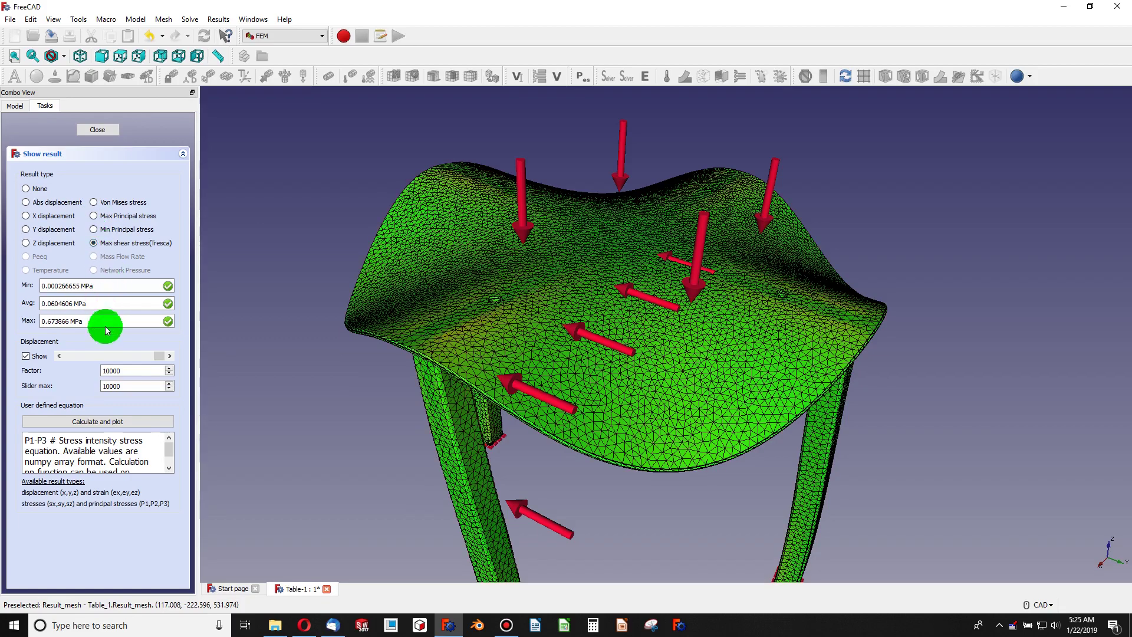
# Set the deformation factor back to 0 and recentre the undeformed Tresca-coloured table in view.
pyautogui.moveTo(159, 356); pyautogui.dragTo(48, 349)
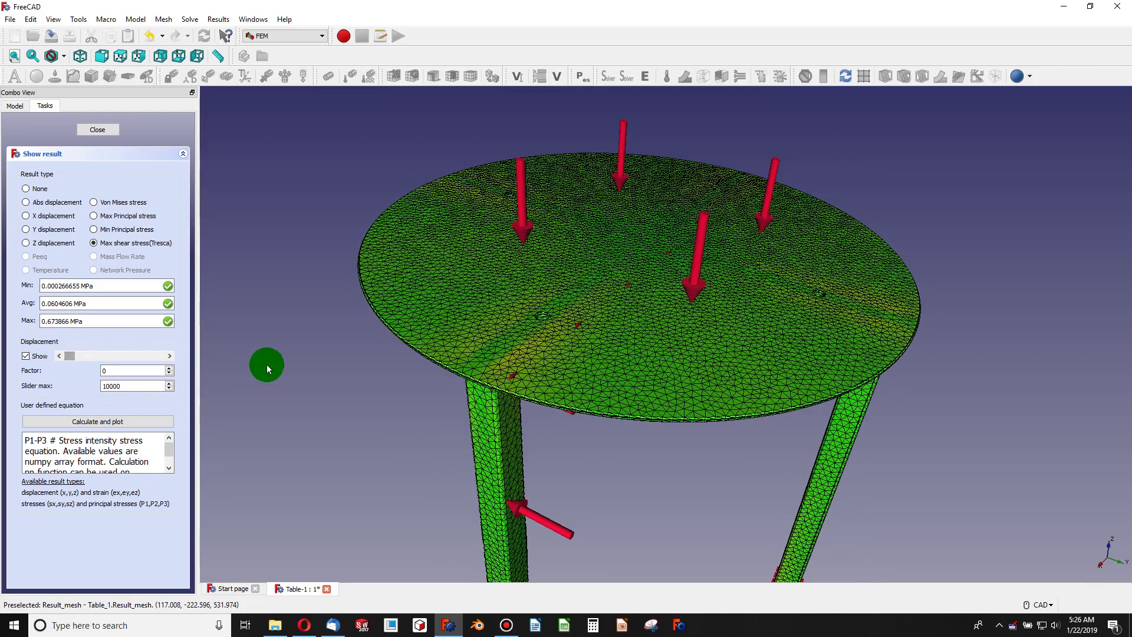
pyautogui.scroll(-5, 289, 365)
pyautogui.scroll(5, 295, 397)
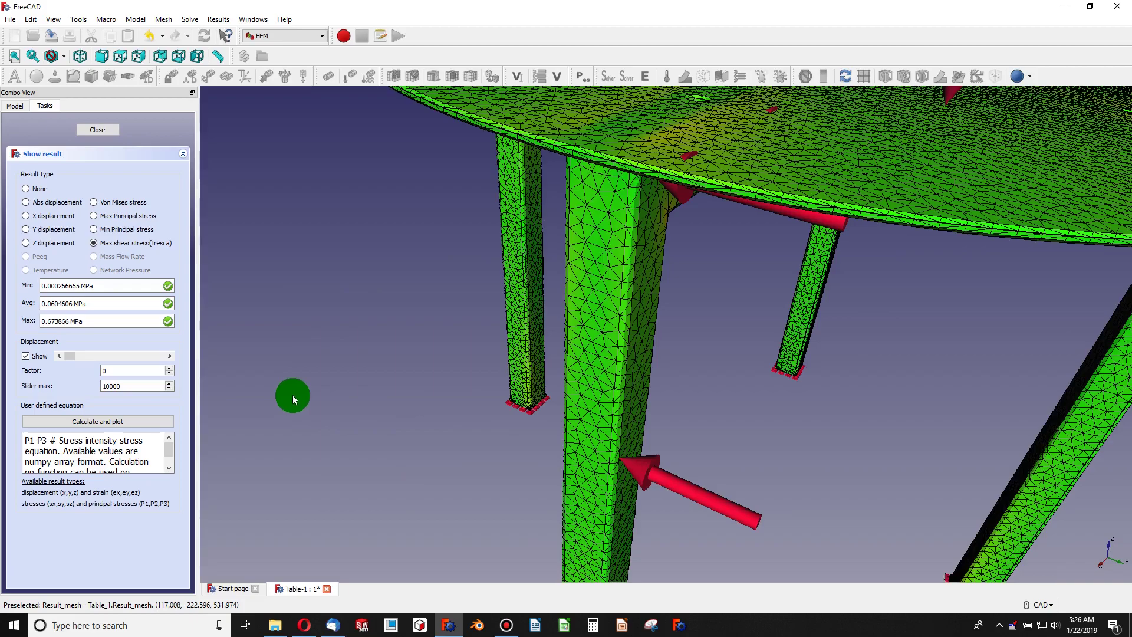
pyautogui.scroll(-2, 555, 491)
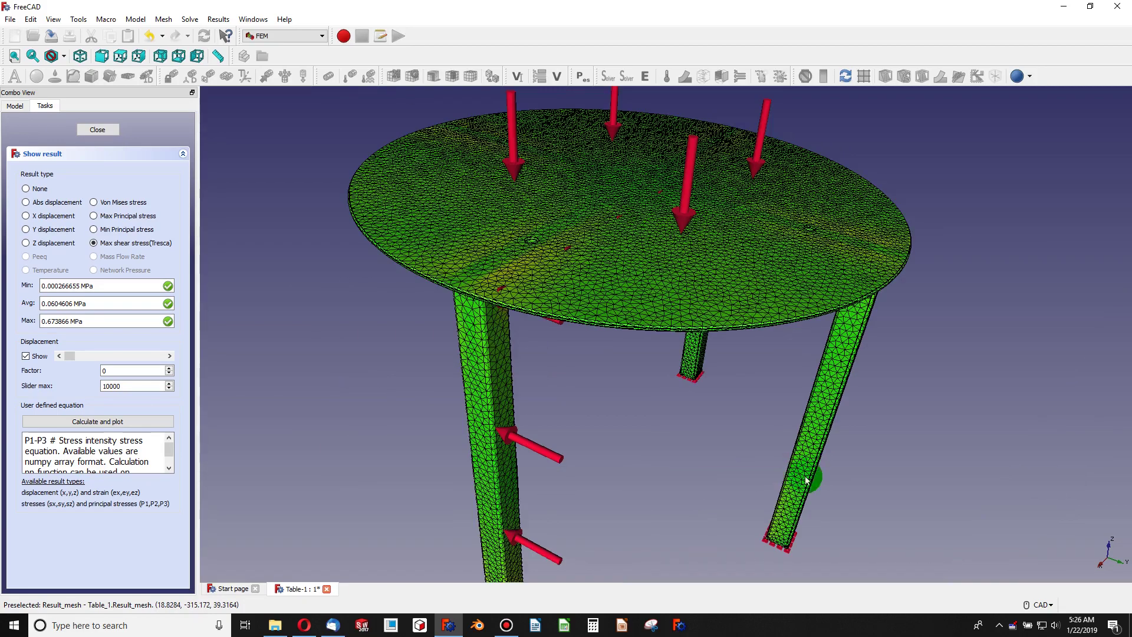
pyautogui.scroll(-3, 607, 500)
pyautogui.scroll(2, 613, 501)
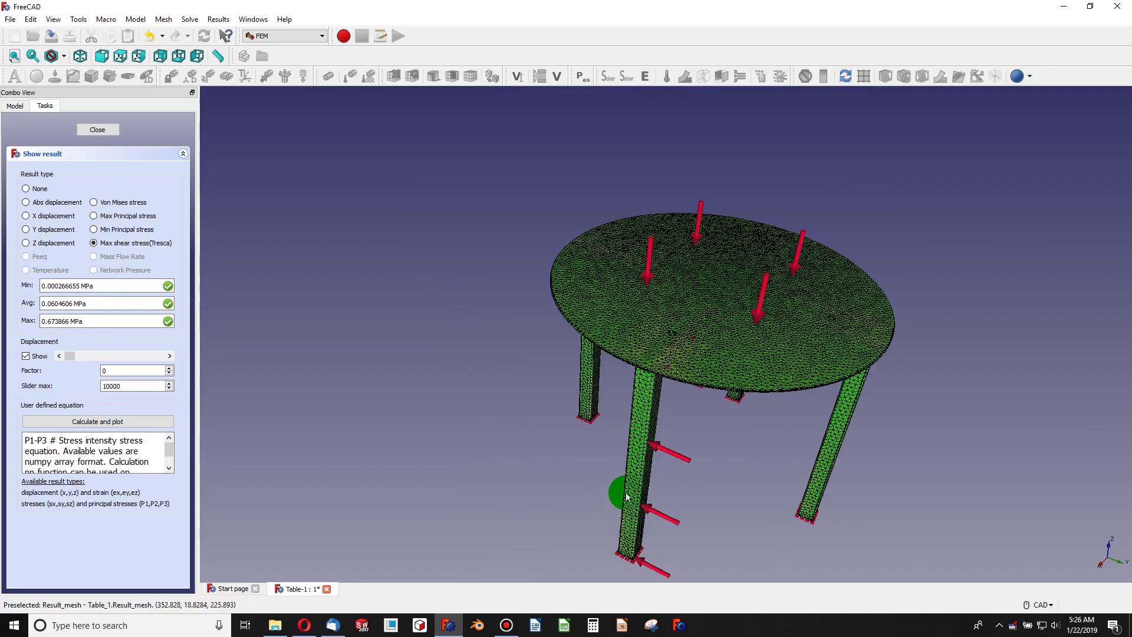
pyautogui.scroll(3, 769, 507)
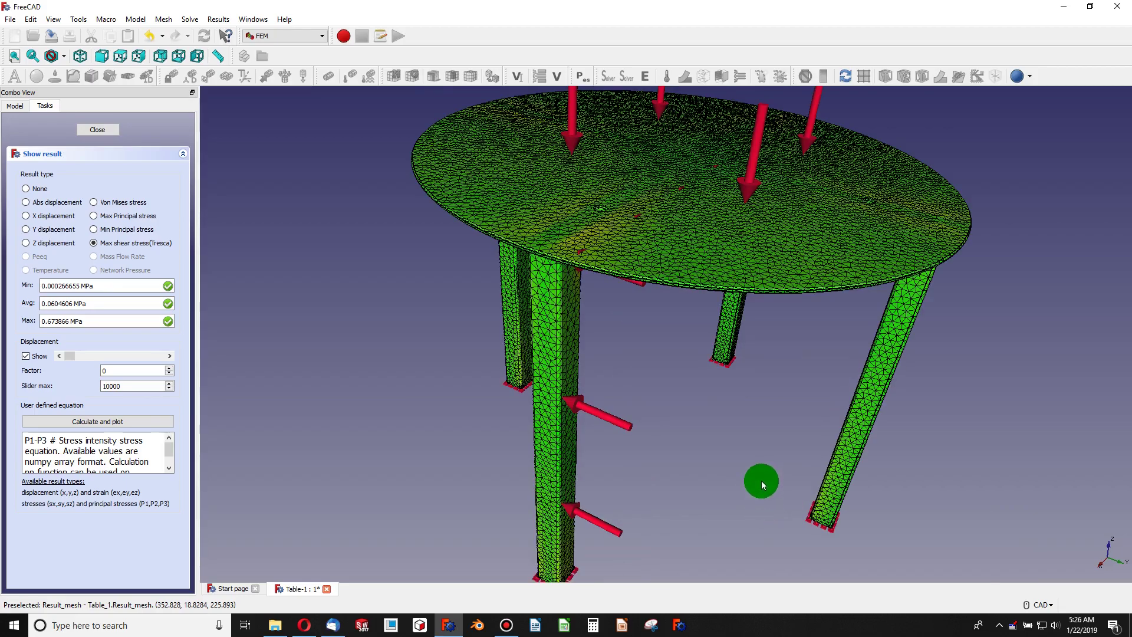
pyautogui.scroll(-3, 759, 480)
pyautogui.moveTo(762, 477); pyautogui.dragTo(687, 443, button='middle')
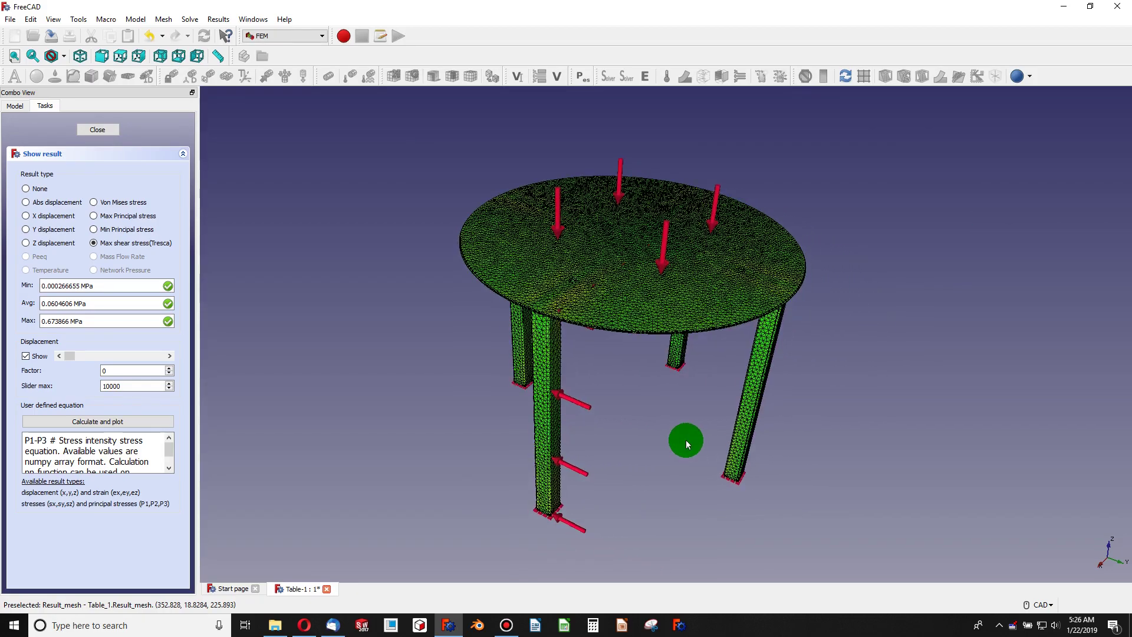